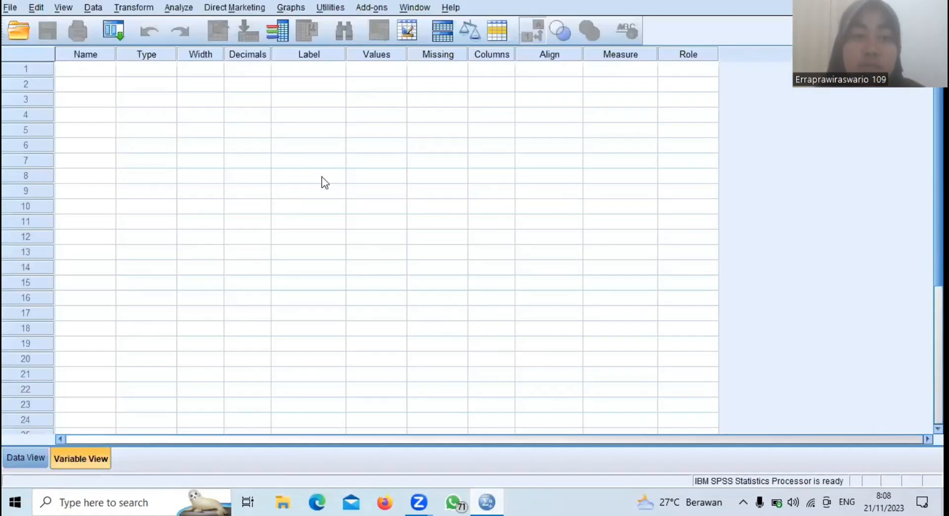
click(172, 167)
click(170, 162)
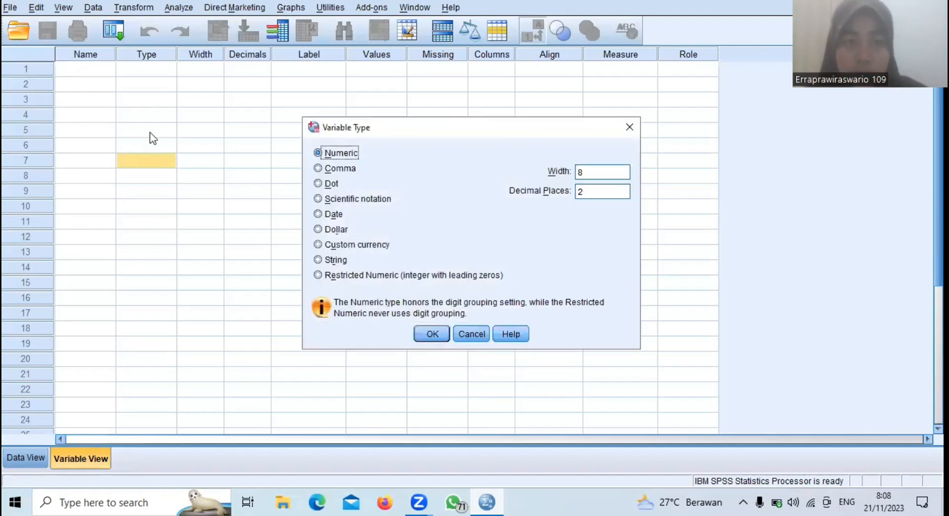
click(623, 131)
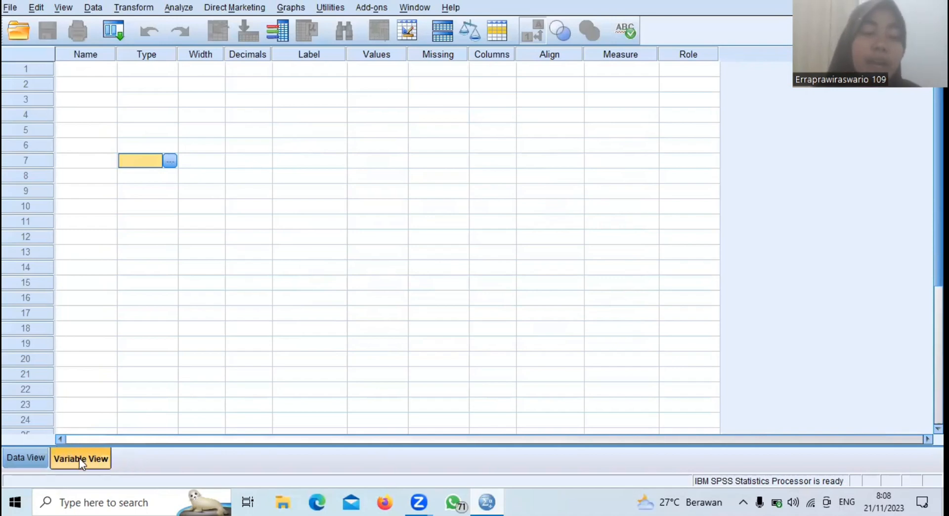
Step: Define the first variable in Variable View with the name NAMA
click(40, 459)
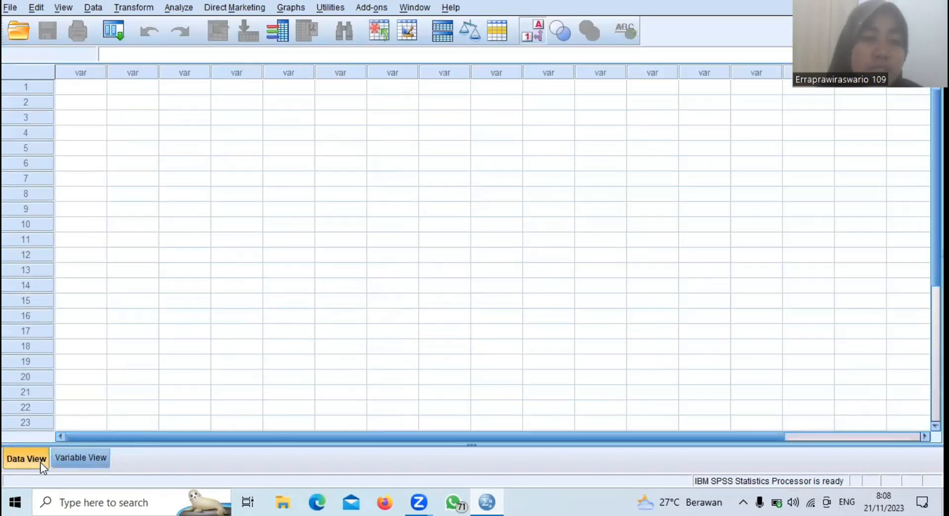
click(81, 460)
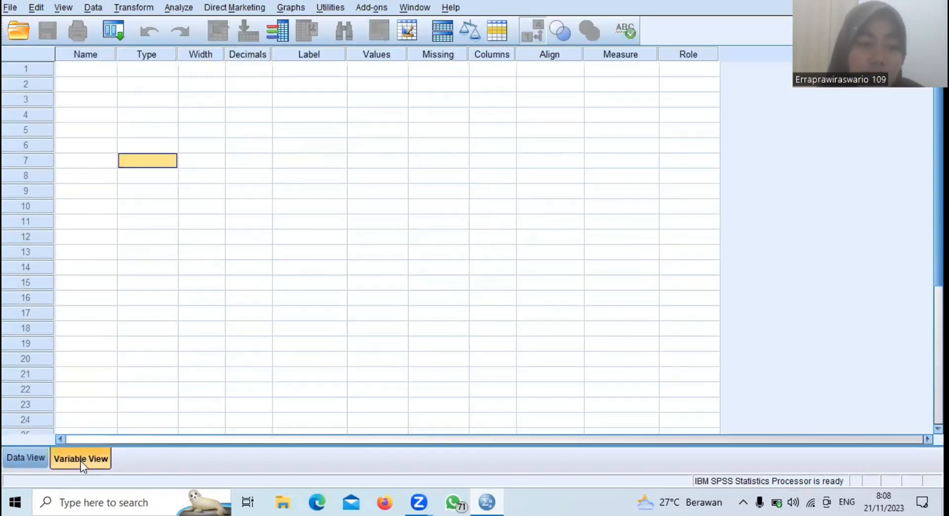
click(77, 58)
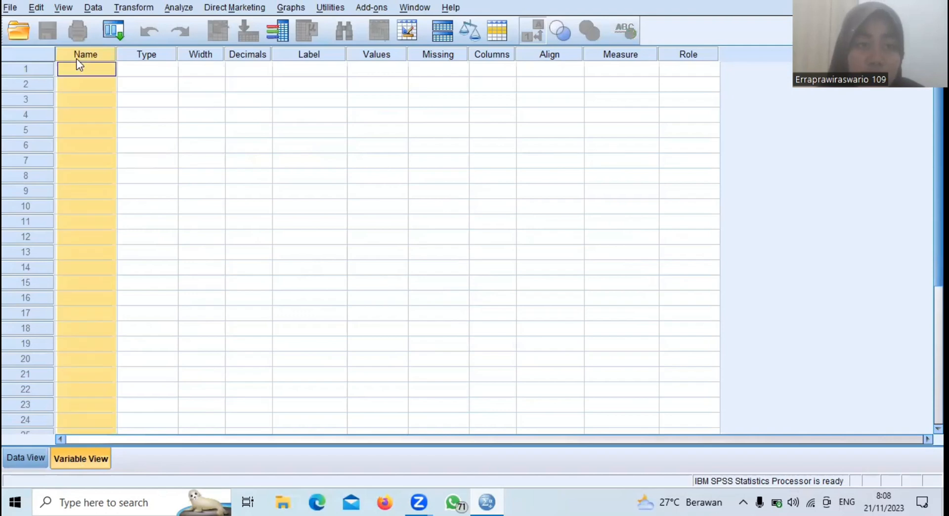
text(N)
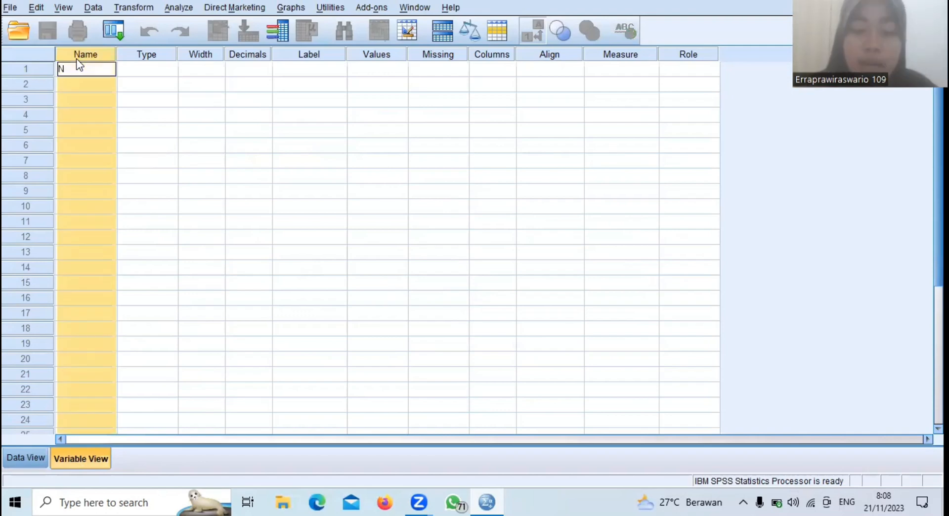
text(AMA)
key(Return)
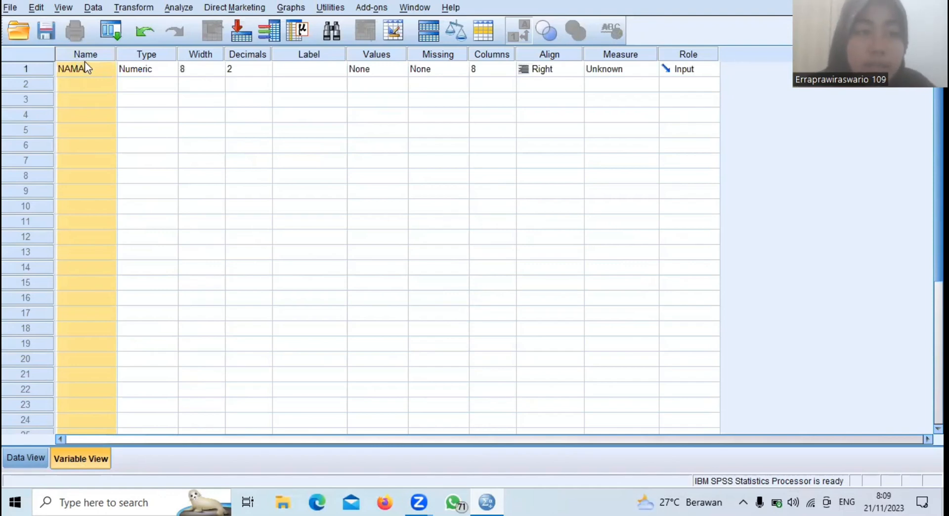
Step: Undo the creation of the extra VAR variables below NAMA
click(100, 81)
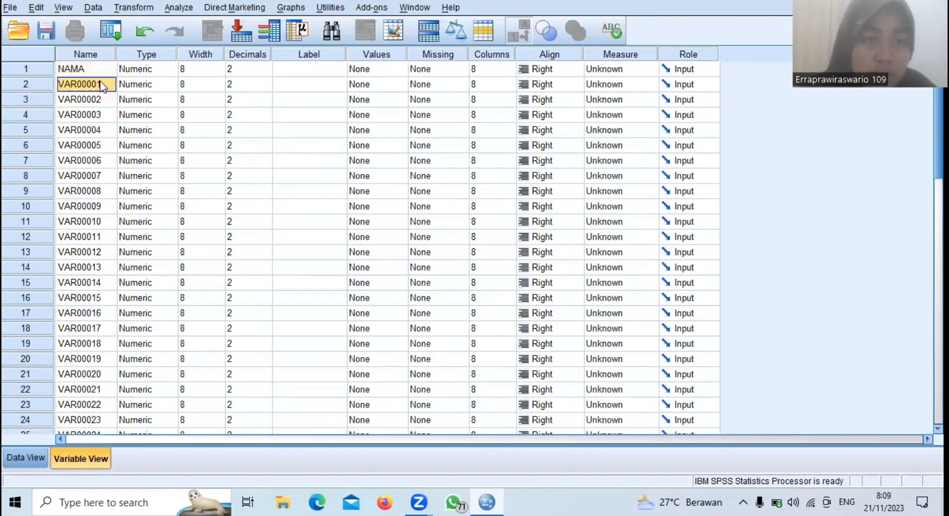
click(98, 72)
double_click(99, 72)
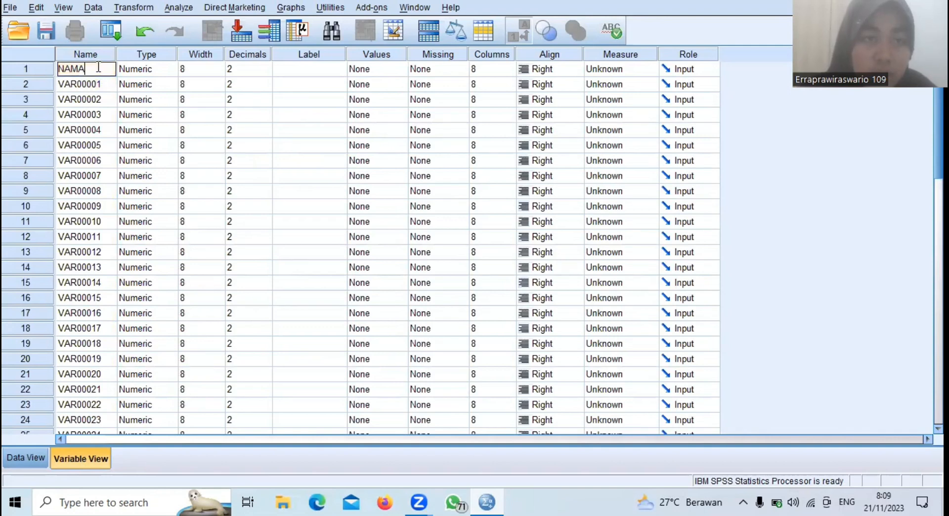
key(BackSpace)
key(BackSpace)
key(BackSpace)
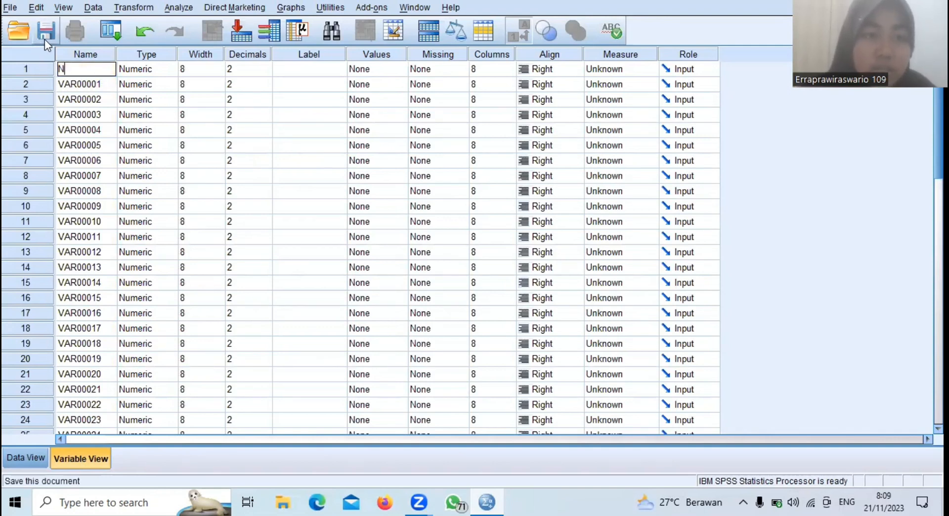
click(133, 28)
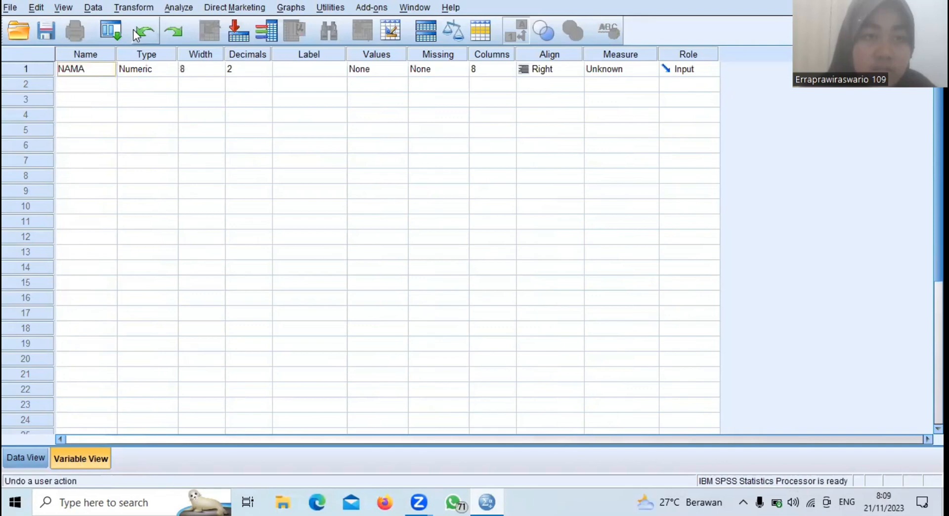
Step: Add a second variable named JK and check its column in Data View before returning to Variable View
click(107, 75)
click(84, 88)
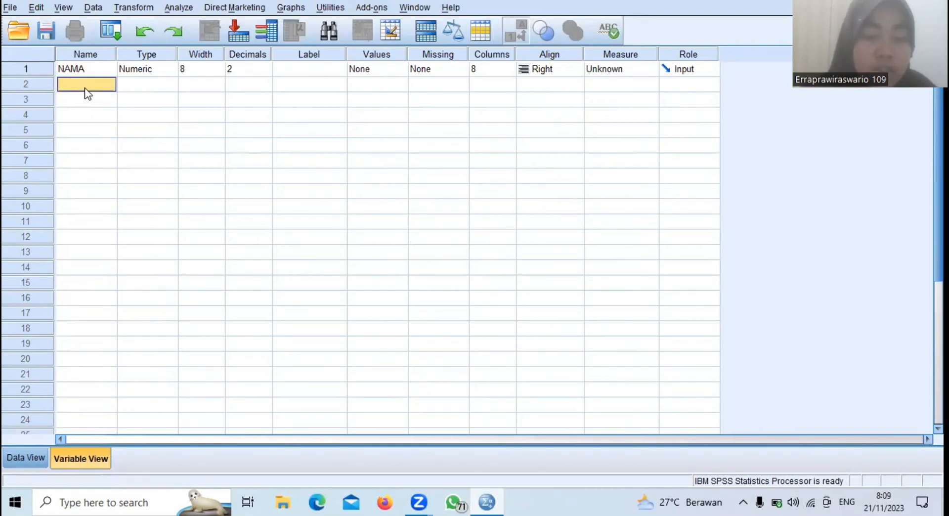
text(JK)
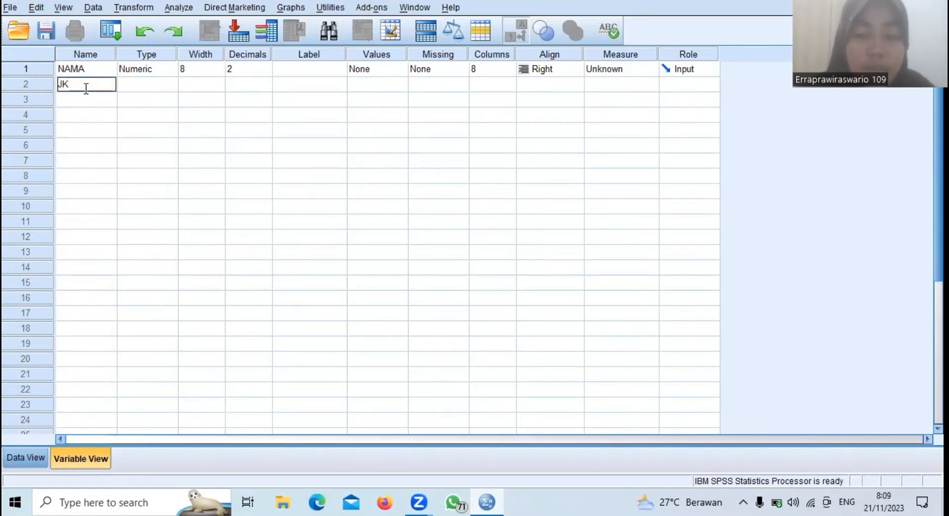
key(Return)
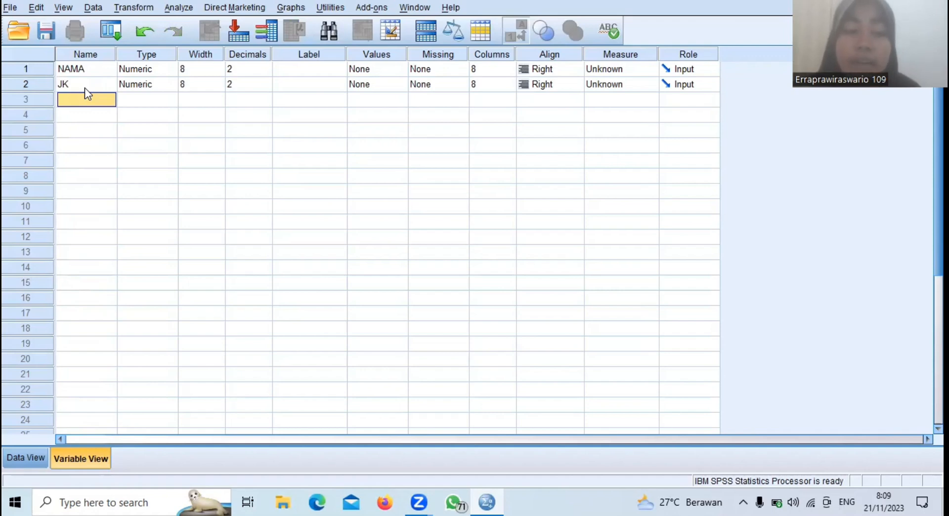
click(35, 457)
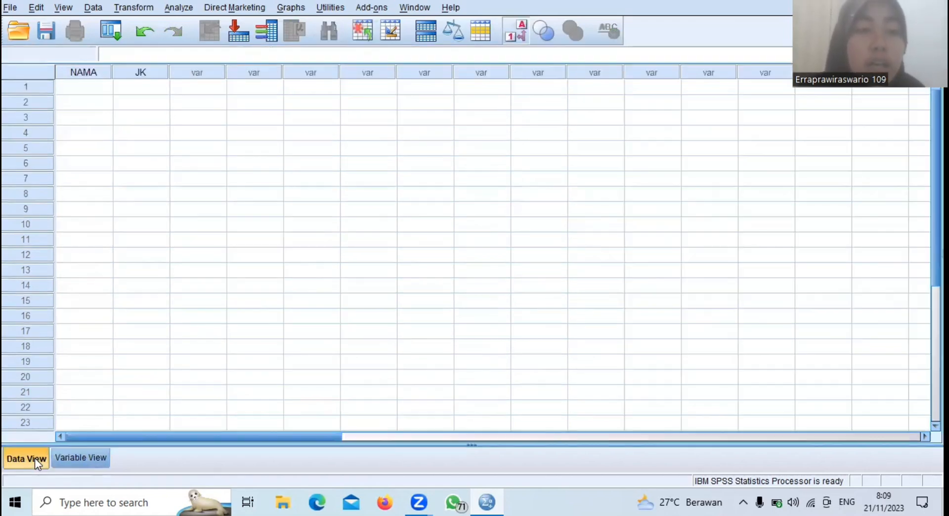
click(85, 464)
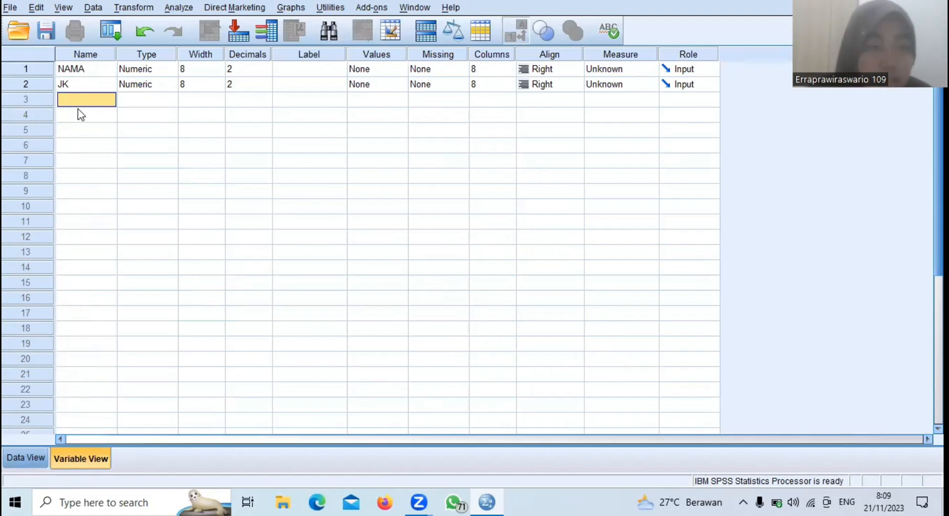
Step: Add the variables N_TUGAS and N_KUIS in the third and fourth rows
text(N)
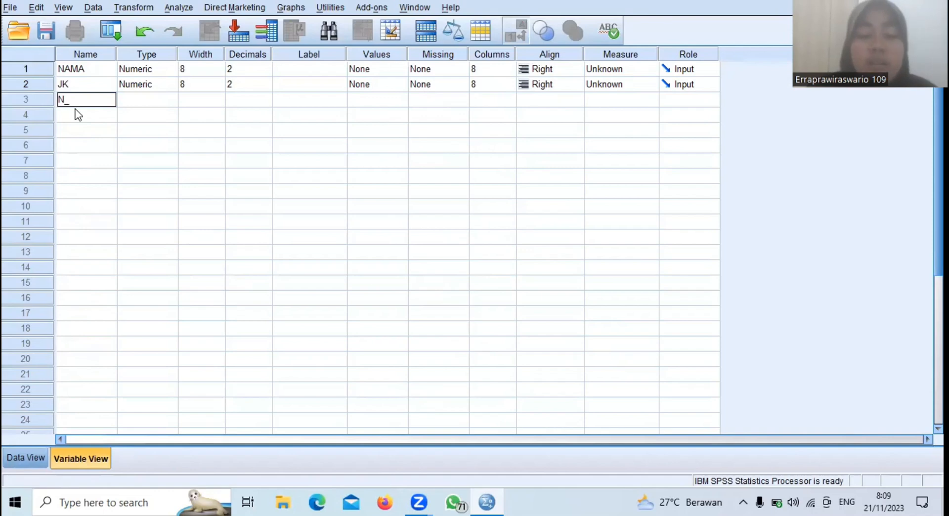
text(_TUGAS)
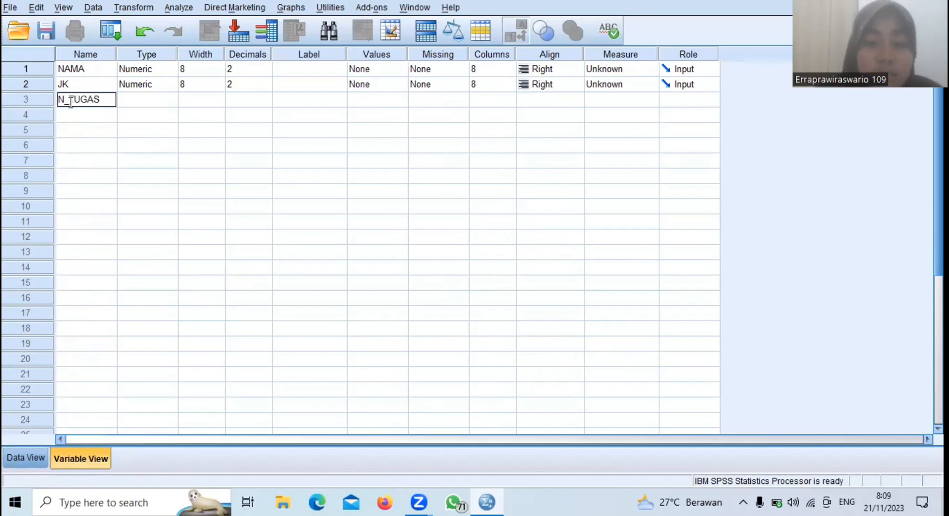
key(Return)
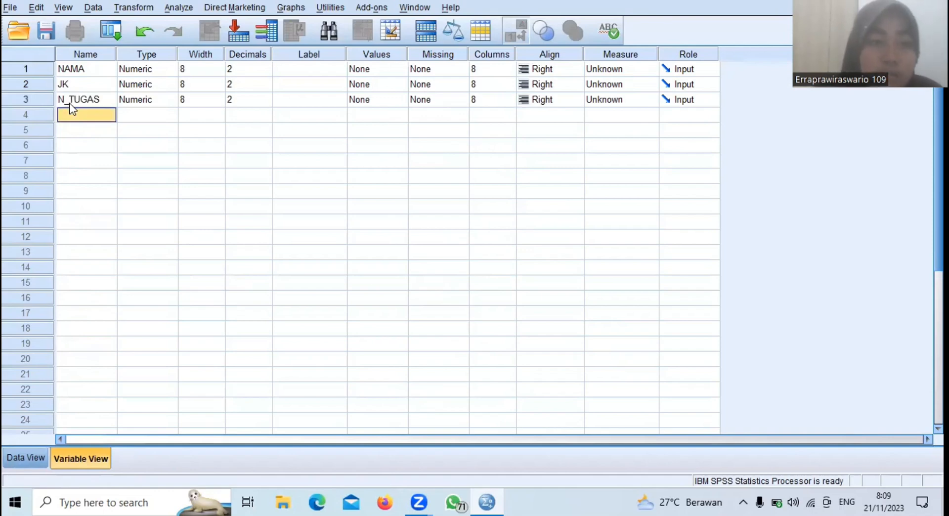
text(N_KUIS)
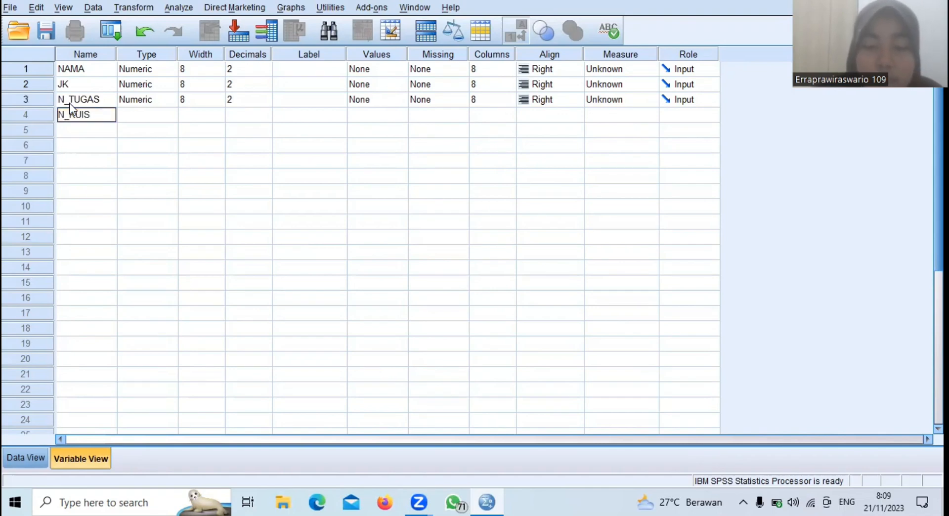
key(Return)
Step: Add the variables N_UTS and N_UAS in the fifth and sixth rows
text(_UTS)
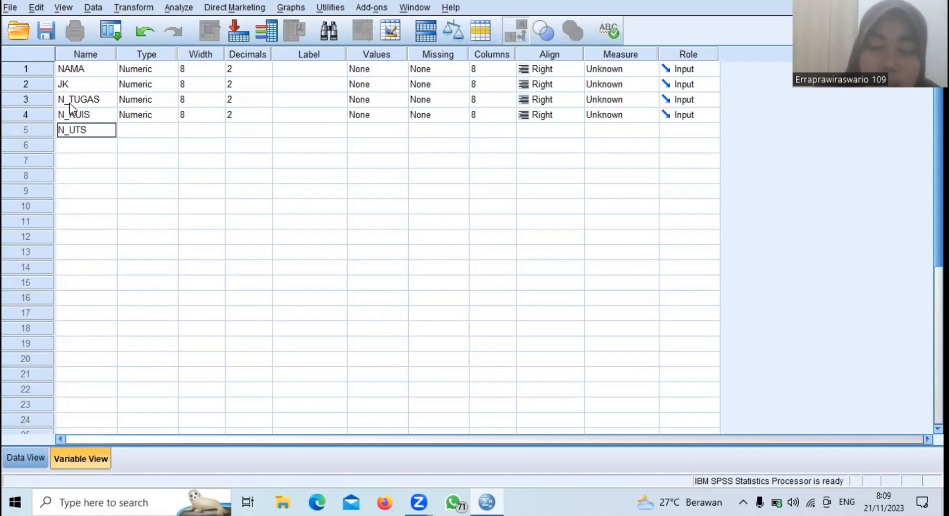
key(Return)
text(M)
key(BackSpace)
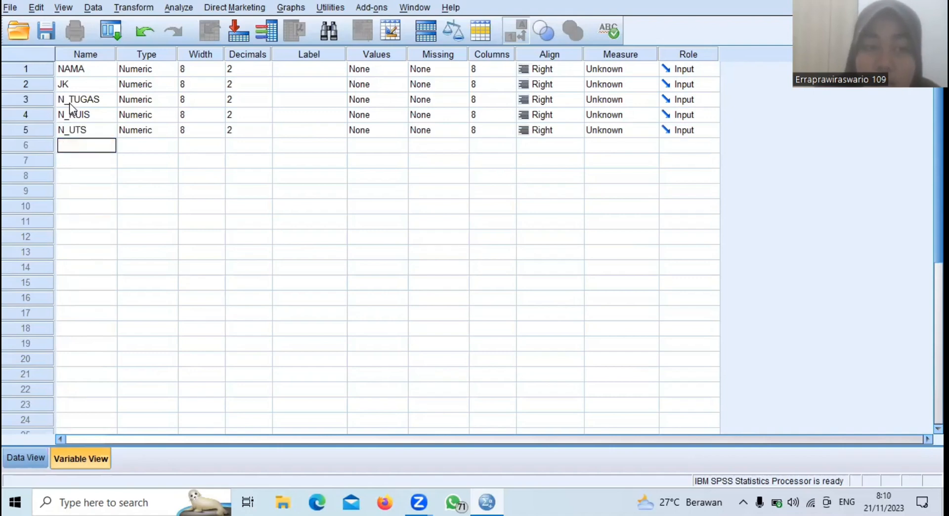
text(N_UAS)
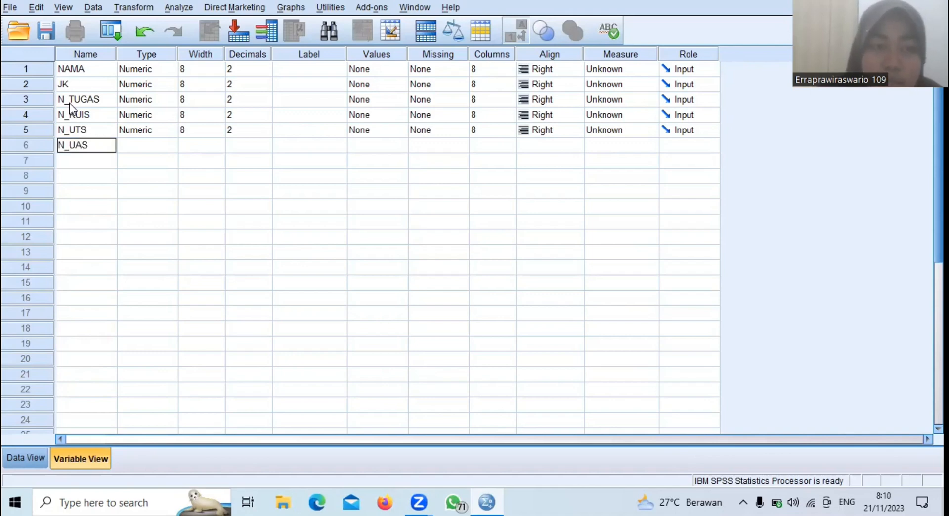
key(Return)
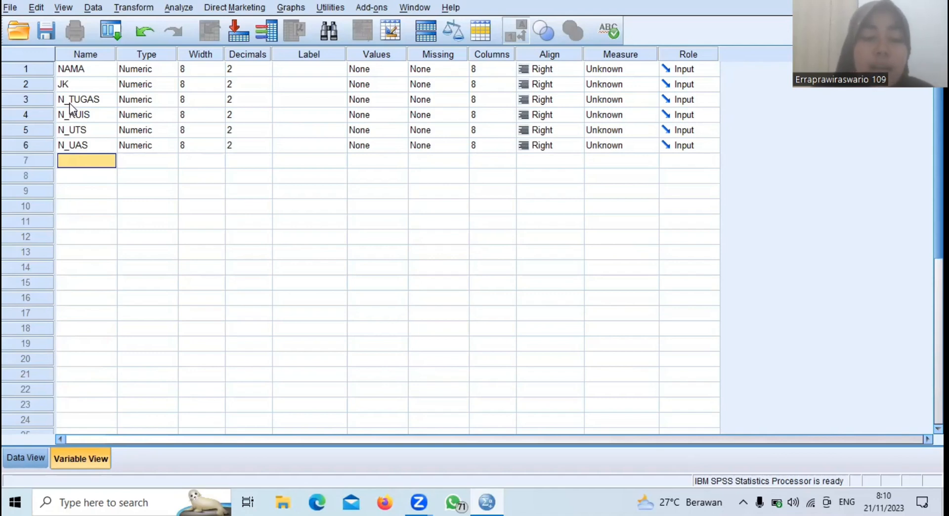
Step: Add the variable N_HURUF in the seventh row and check the variable columns in Data View
text(N)
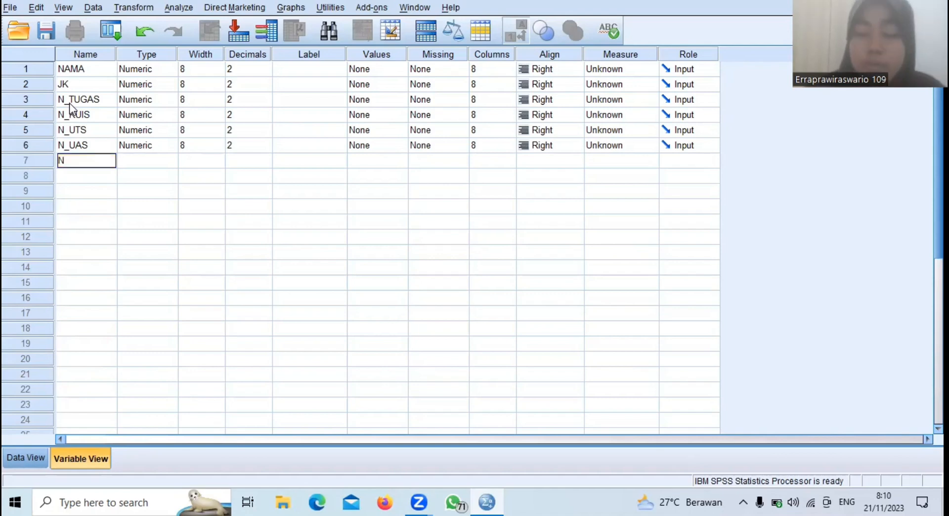
text(_HURUF)
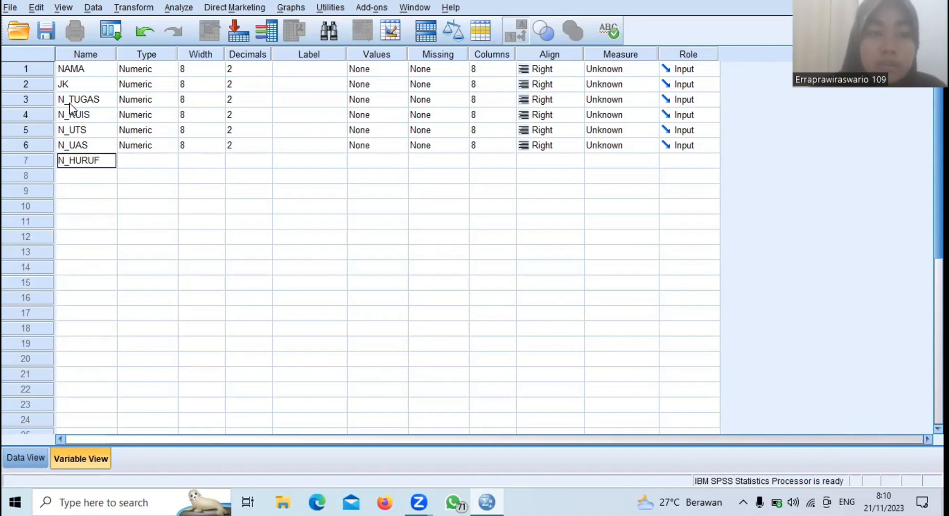
key(Return)
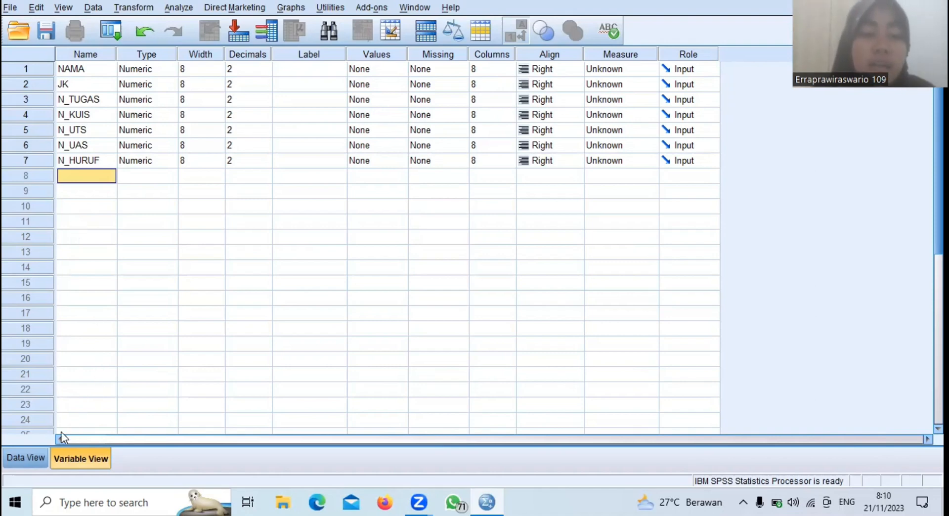
click(26, 463)
click(72, 455)
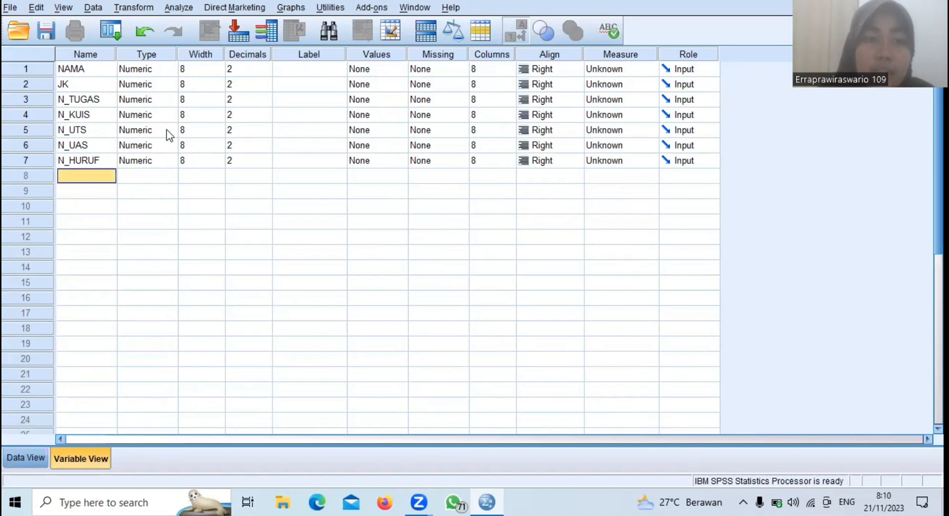
Step: Change the type of the NAMA variable to String with 8 characters
double_click(167, 70)
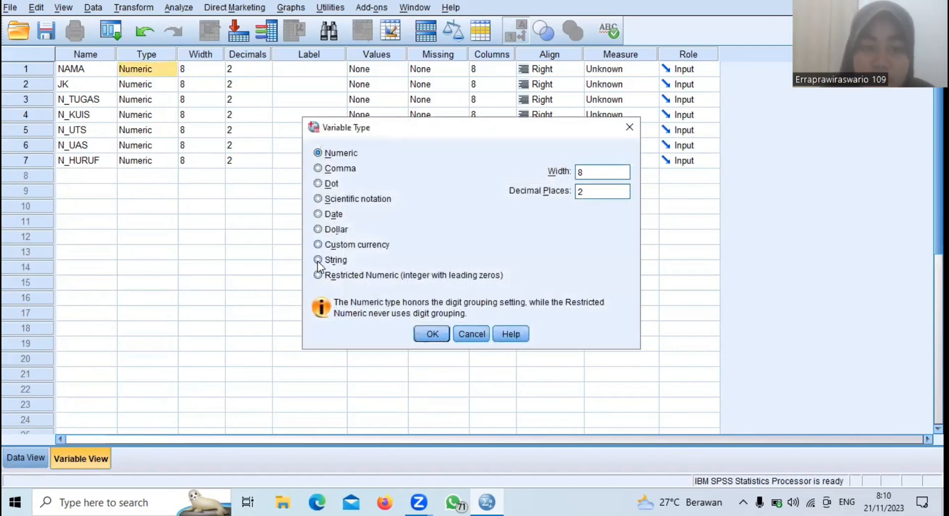
click(318, 260)
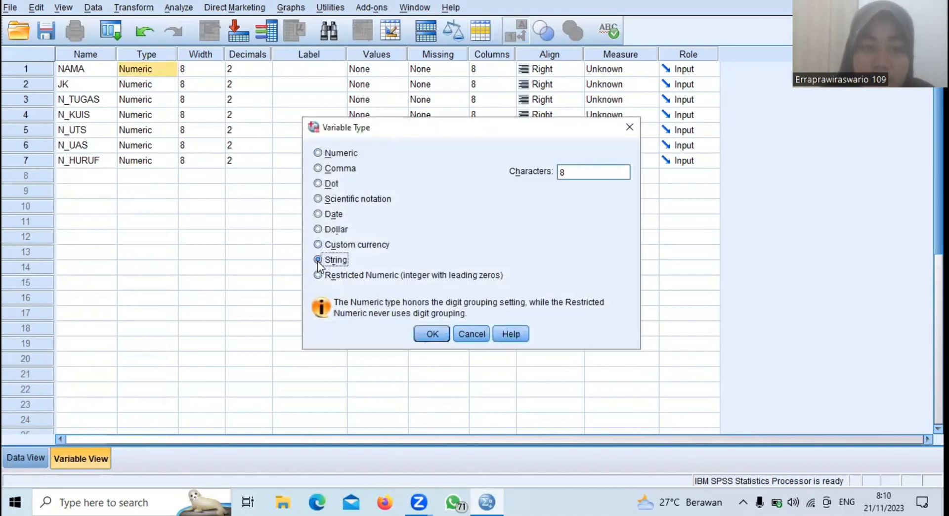
click(432, 333)
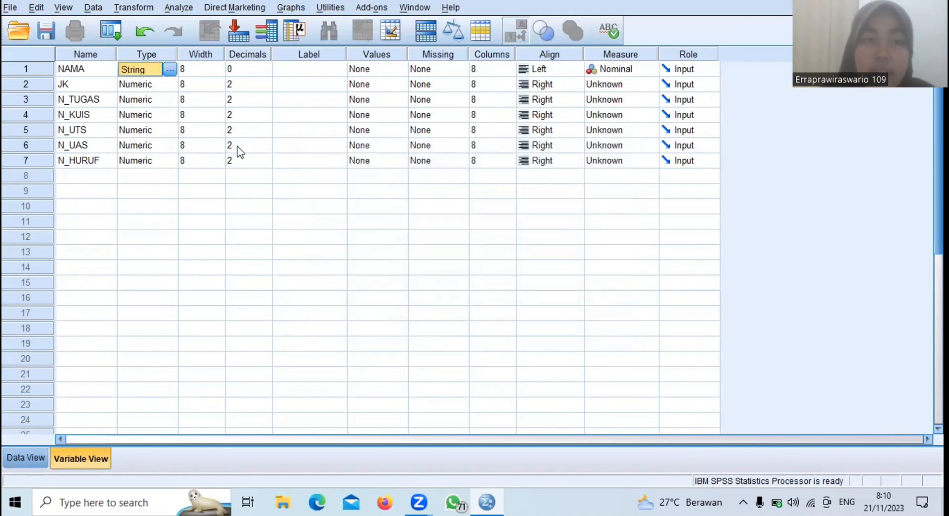
Step: Set the decimals of the variables JK, N_TUGAS and N_KUIS to 0
click(263, 87)
click(263, 86)
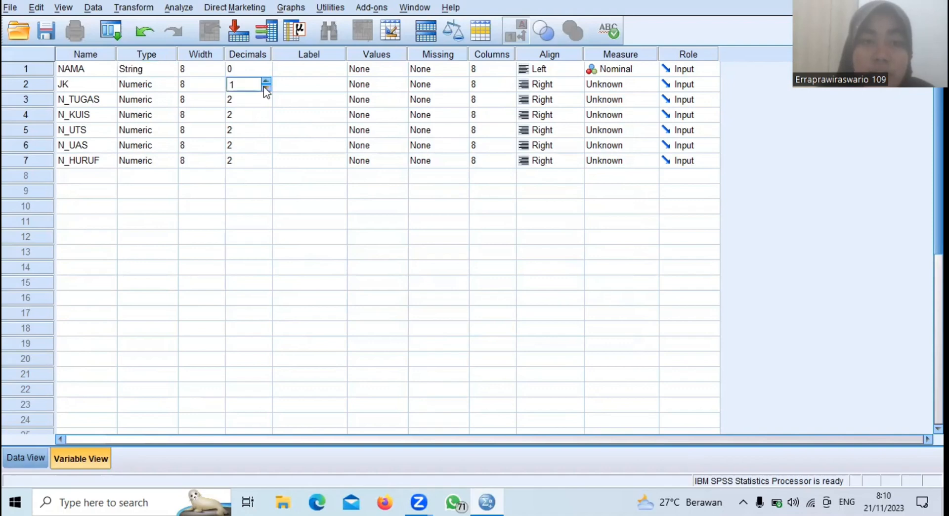
click(263, 86)
click(269, 103)
click(269, 103)
click(269, 103)
click(265, 117)
click(265, 117)
click(267, 119)
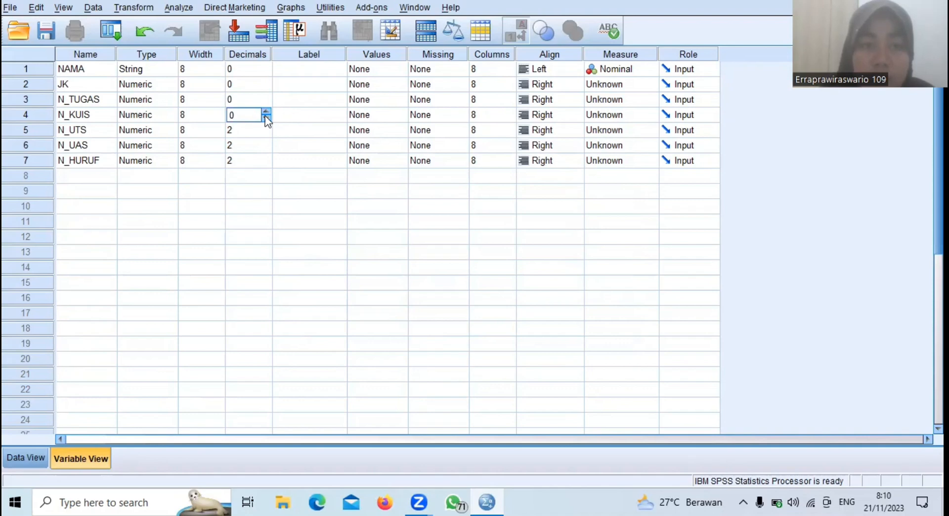
Step: Set the decimals of the variables N_UTS and N_UAS to 0
click(265, 131)
click(266, 133)
click(266, 134)
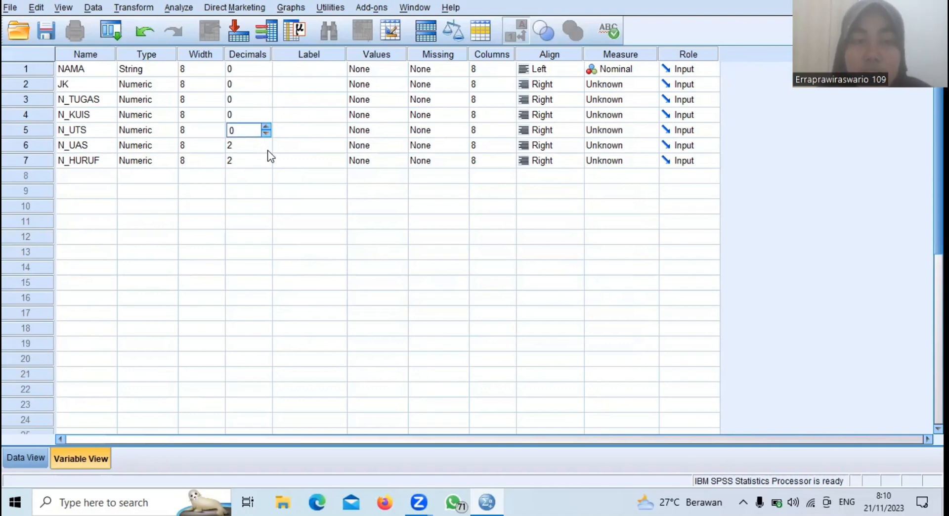
click(267, 150)
click(267, 149)
click(268, 150)
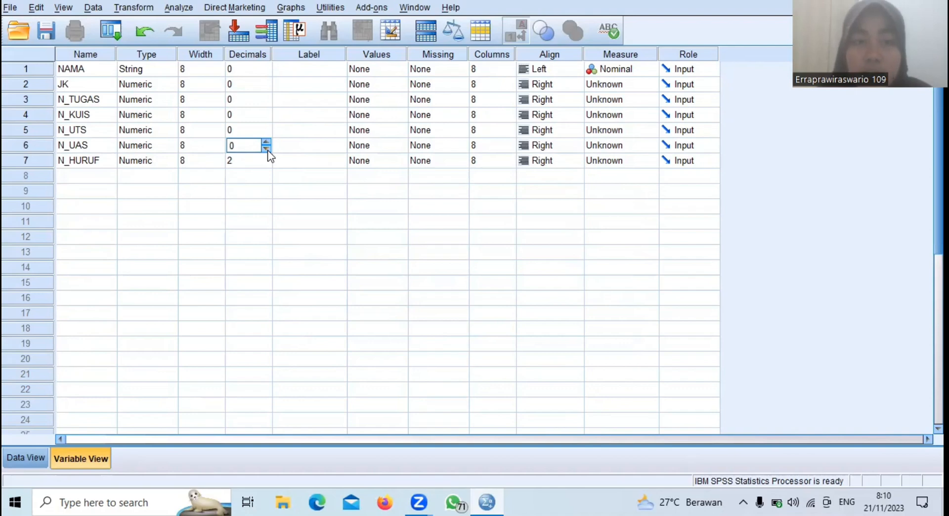
Step: Set the decimals of the variable N_HURUF to 0 and switch to Data View
click(263, 161)
click(265, 162)
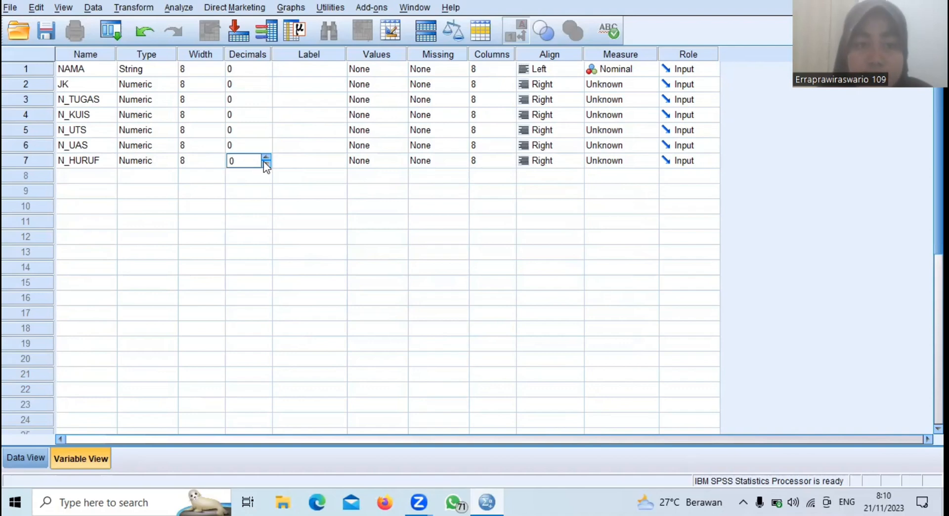
click(37, 450)
Step: Enter the first three students' names in rows 1 to 3 of the NAMA column
click(93, 90)
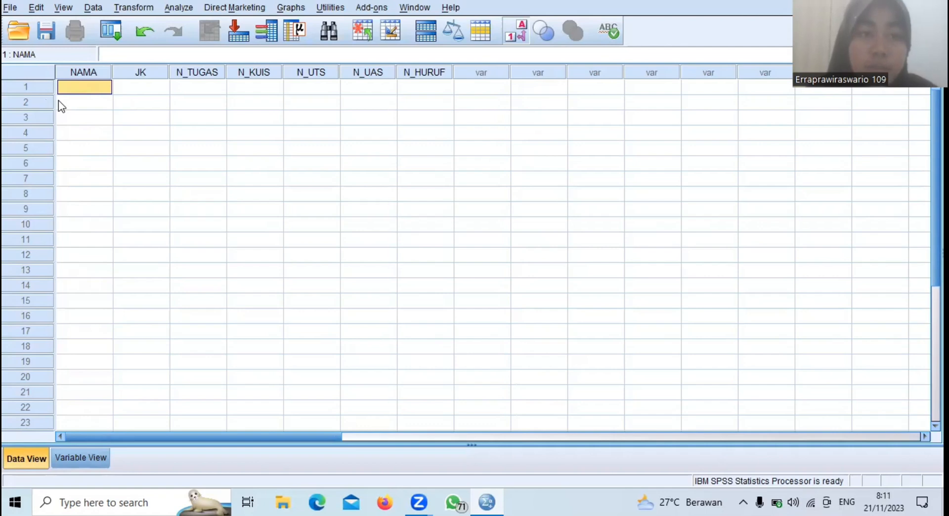
text(E)
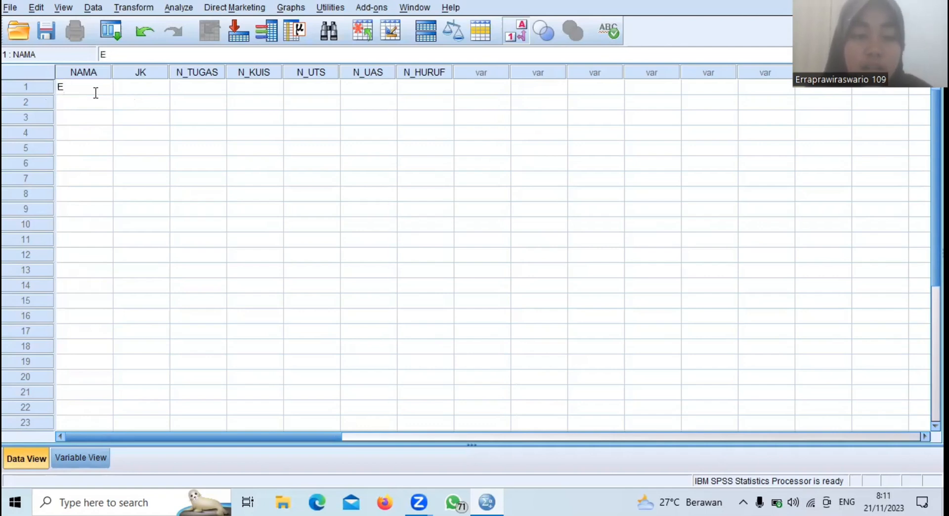
text(RRA)
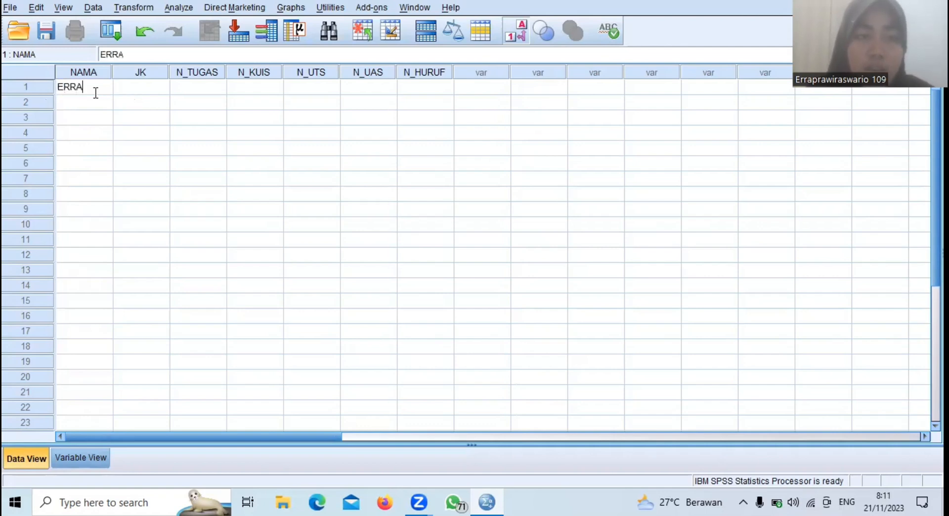
key(Return)
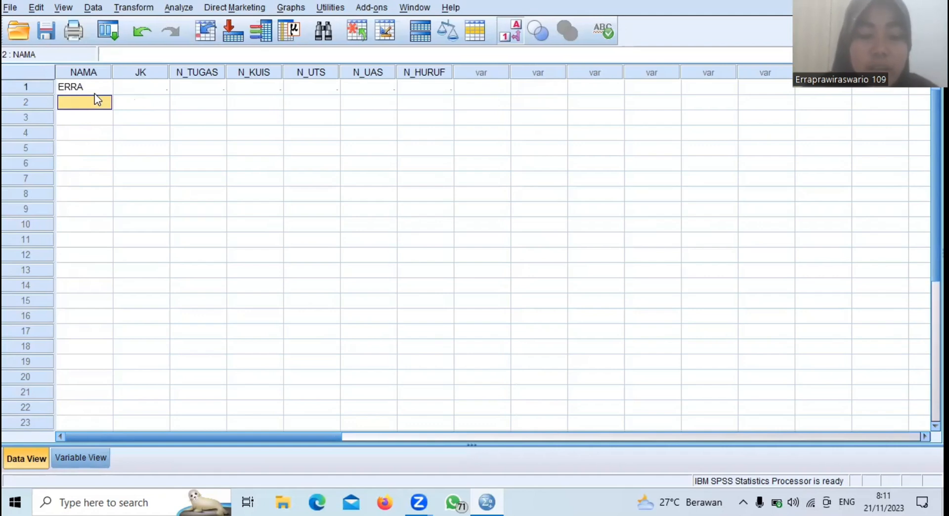
text(RERE)
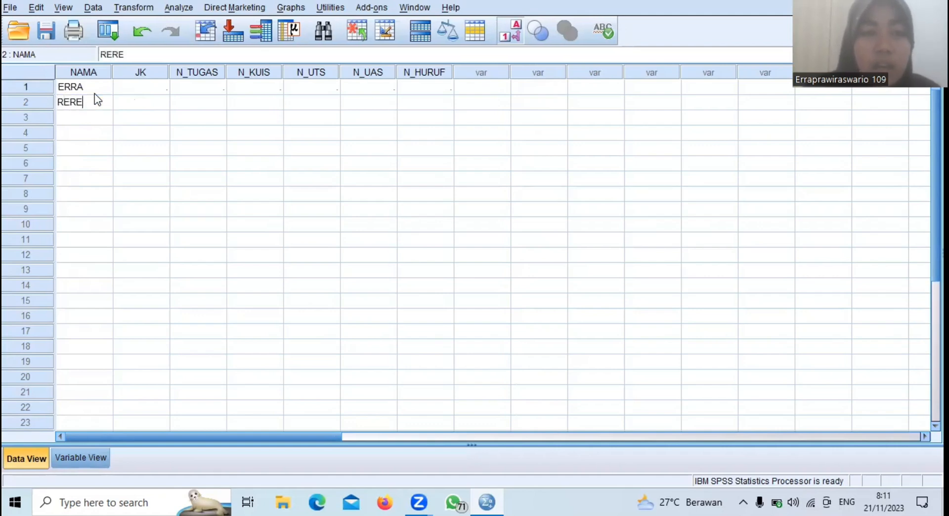
key(Return)
text(RONO)
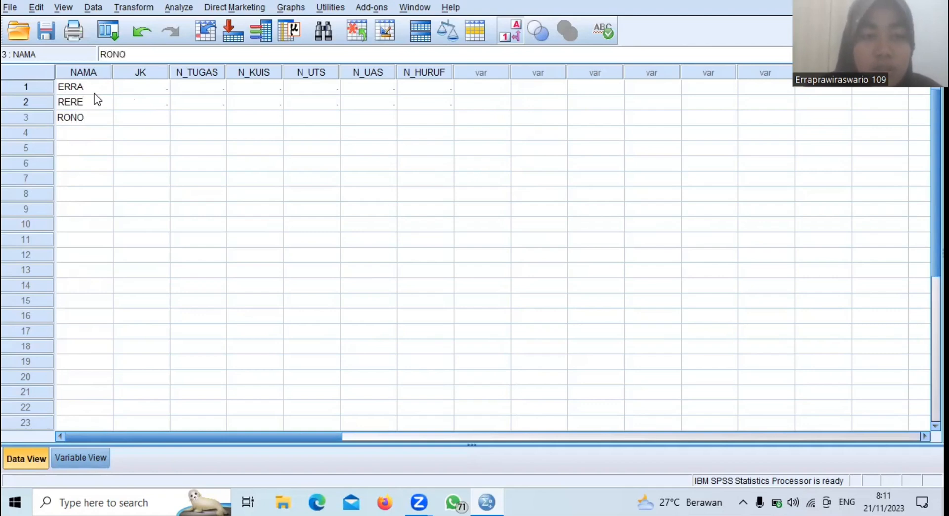
key(Return)
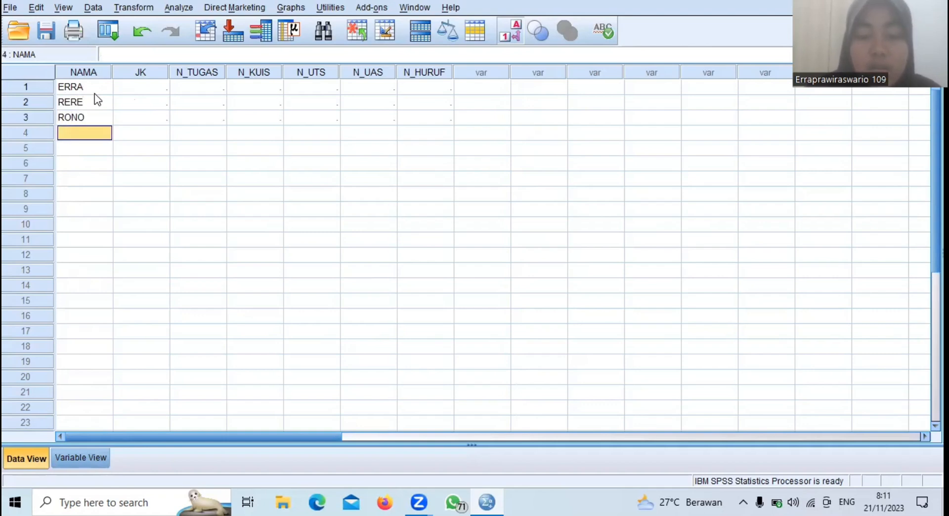
Step: Enter two more students' names in rows 4 and 5 of the NAMA column
text(RO)
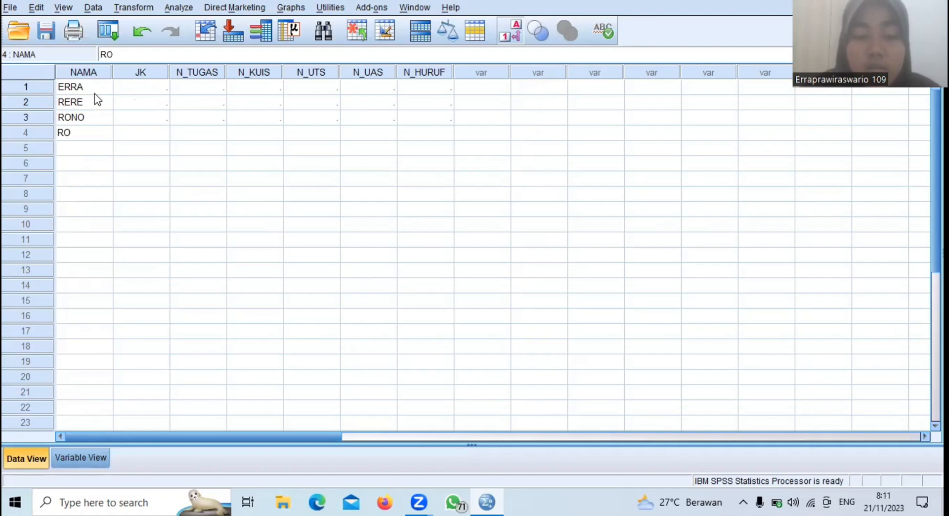
key(Escape)
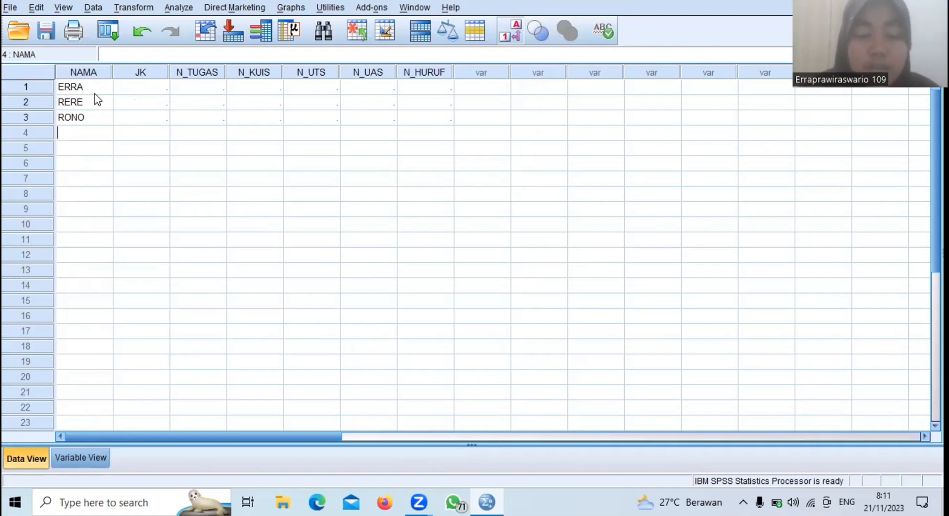
text(TONI)
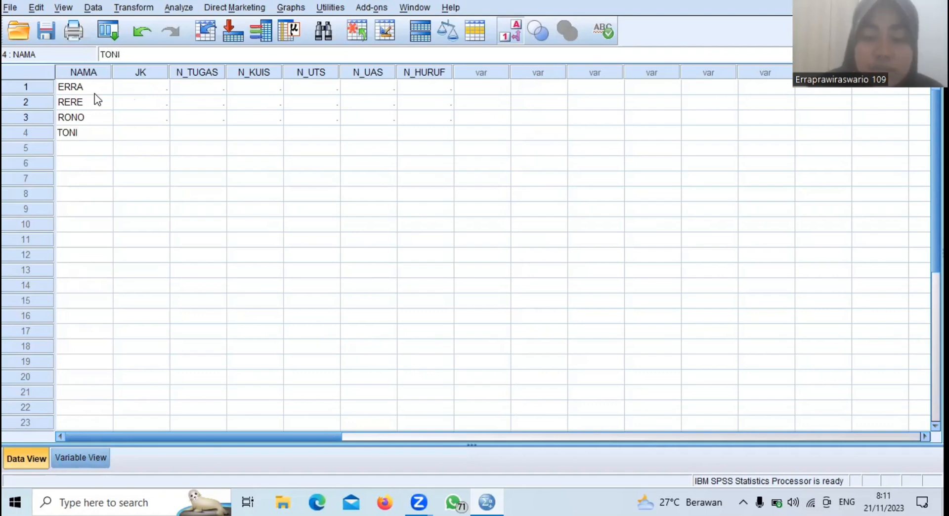
key(Return)
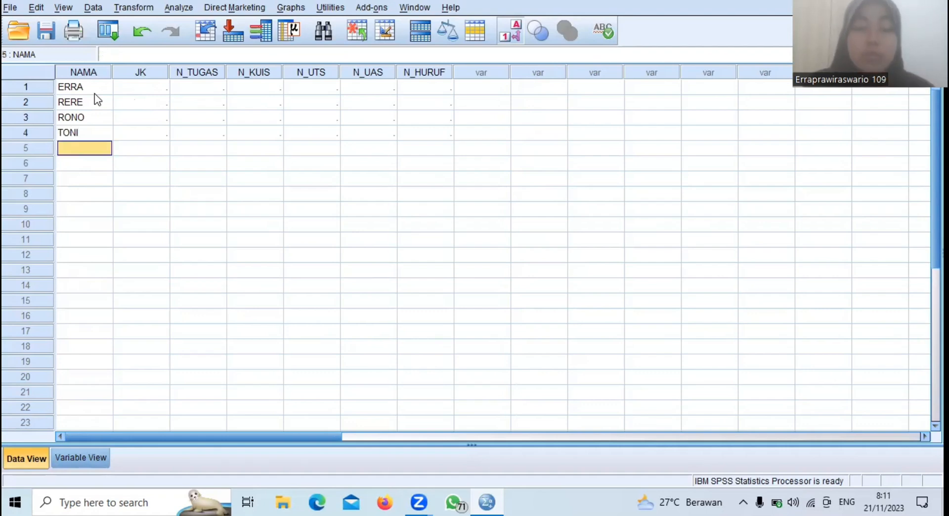
text(D)
key(BackSpace)
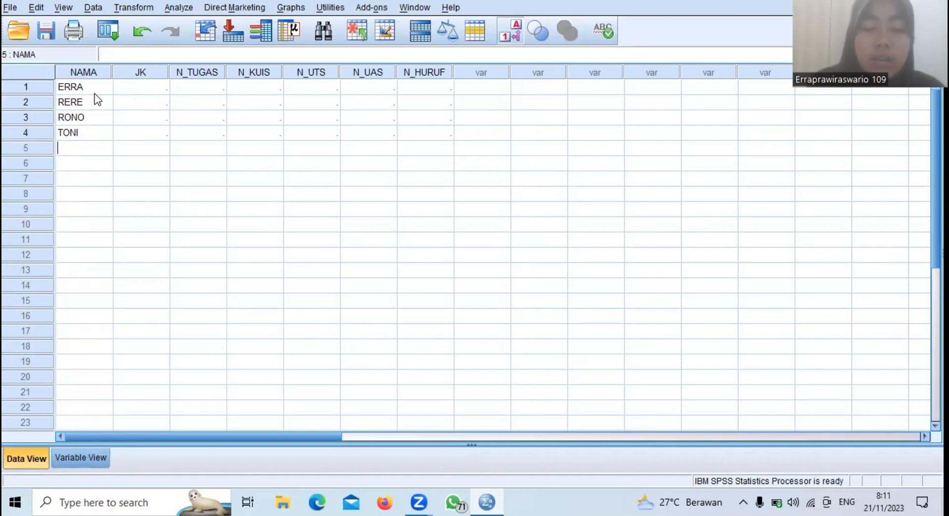
text(ETI)
key(Return)
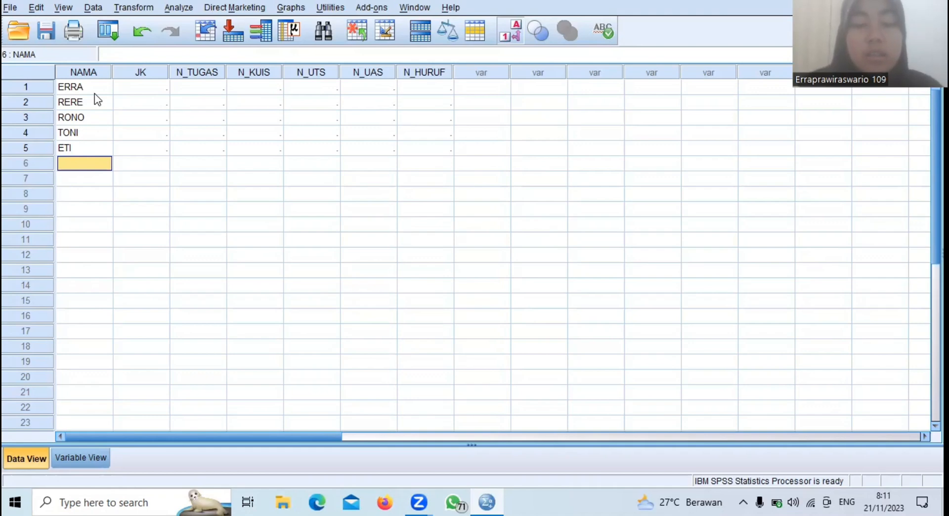
Step: Enter the next students' names in rows 6 and 7 of the NAMA column
text(TITI)
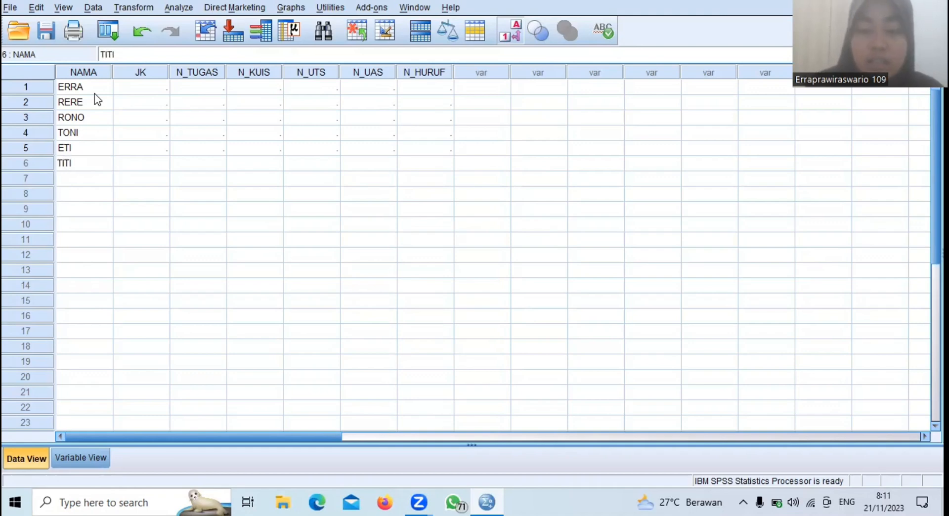
key(Return)
text(T)
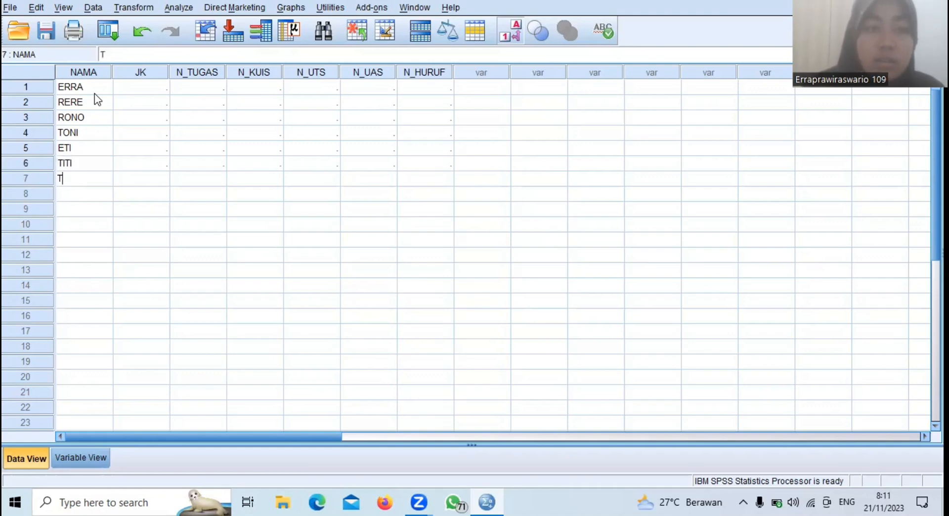
text(ONO)
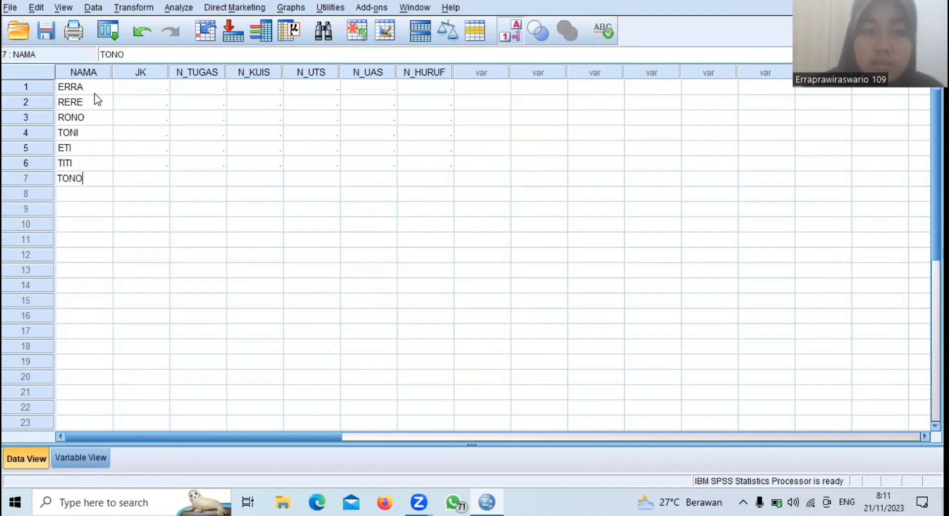
key(Return)
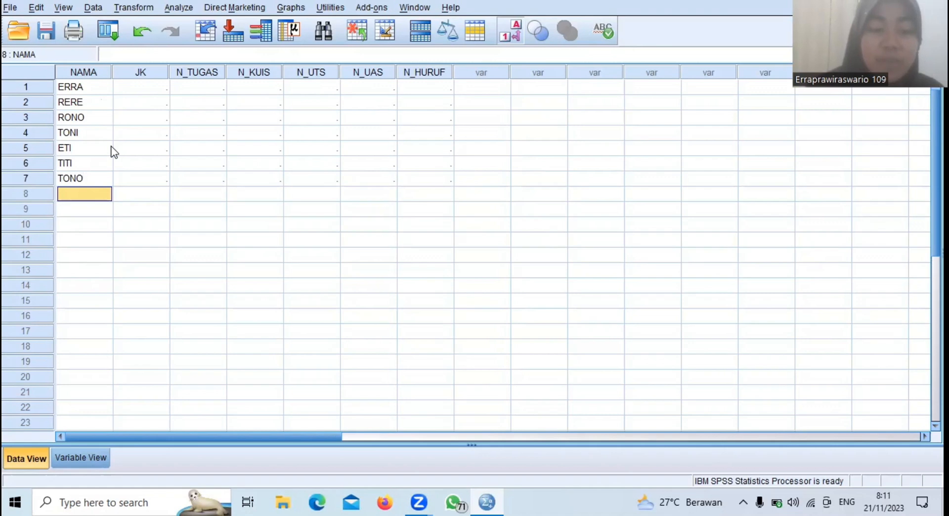
Step: Fill rows 8 to 10 of the NAMA column with the last three students' names
text(RANI)
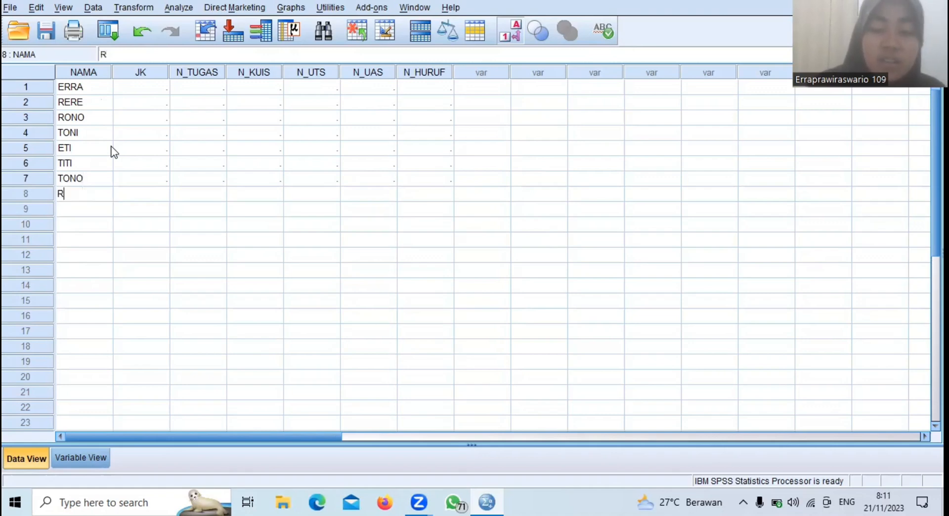
key(Return)
text(RA)
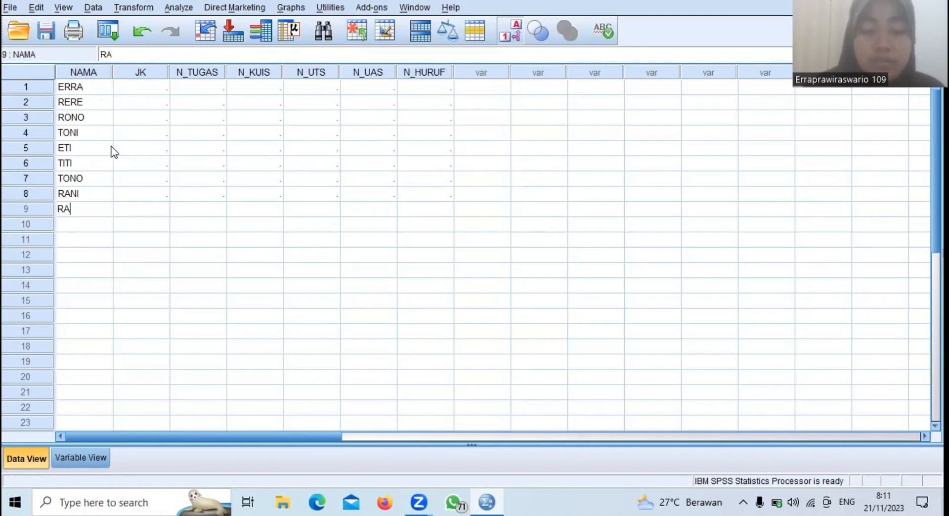
text(FI)
key(Return)
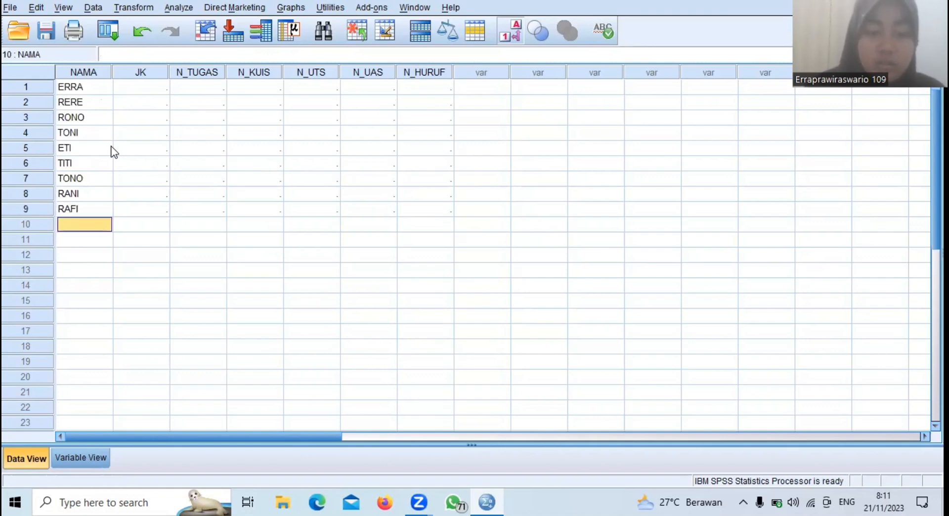
text(TERE)
click(111, 150)
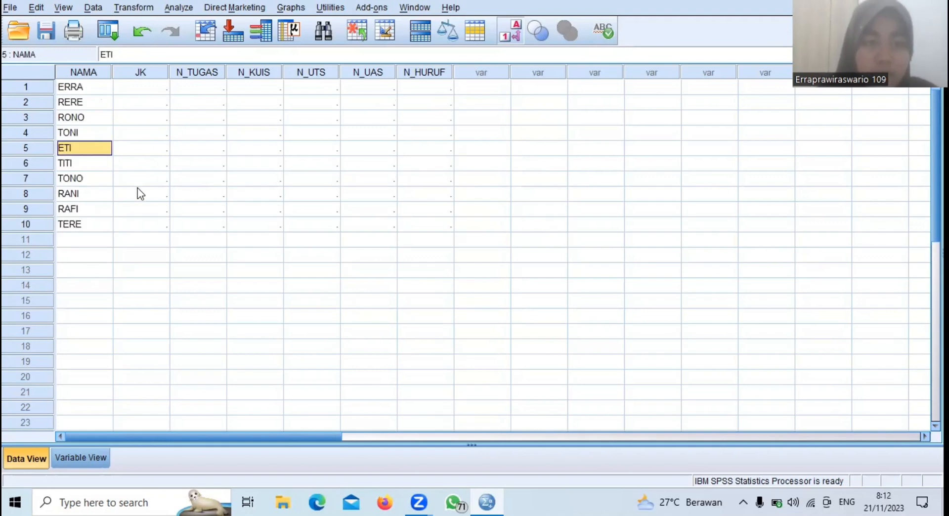
click(105, 226)
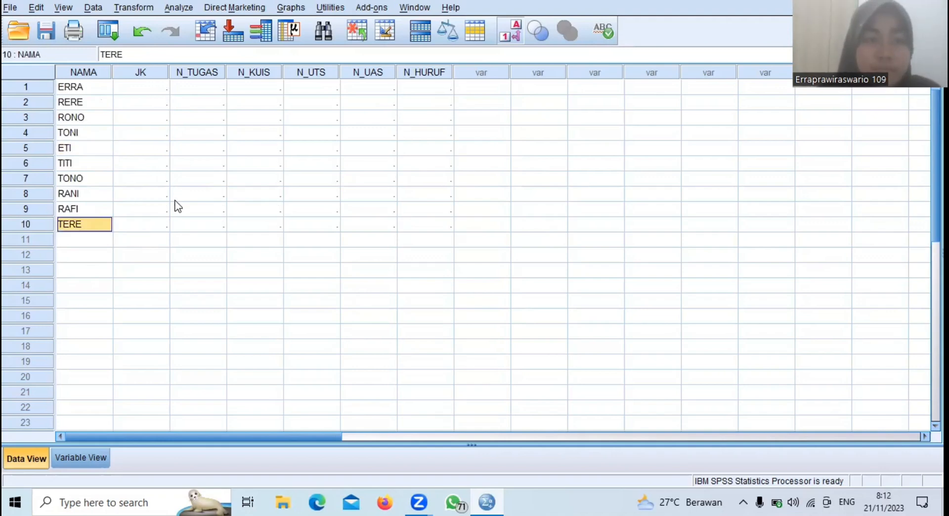
Step: Change the type of the JK variable to String in Variable View
click(86, 452)
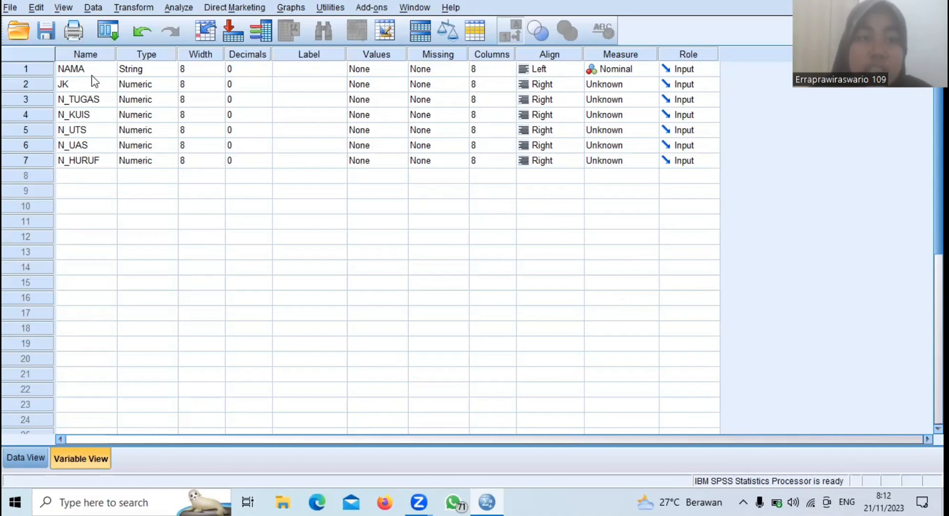
click(168, 85)
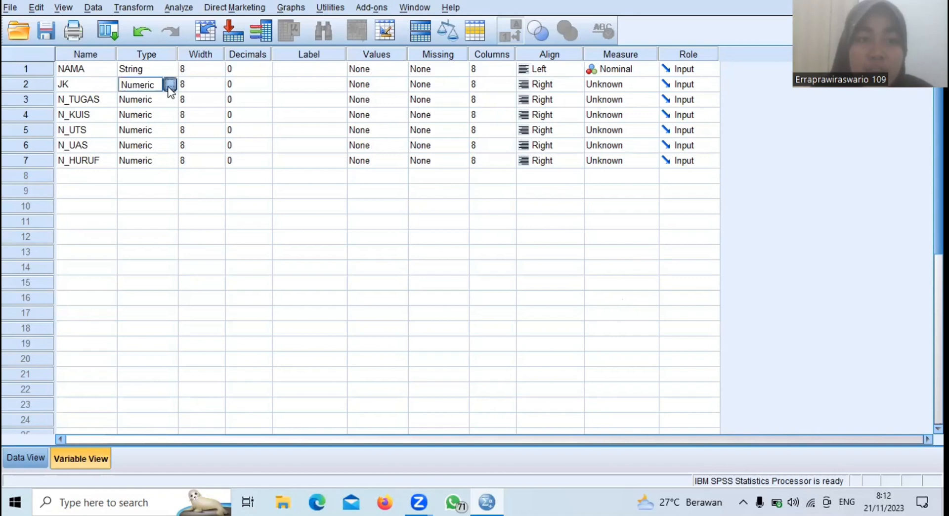
click(172, 84)
click(322, 261)
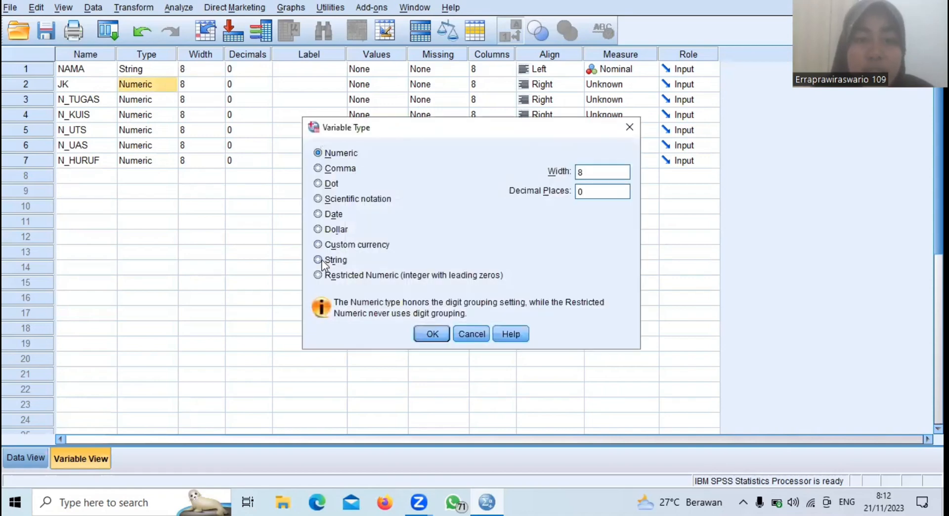
click(430, 330)
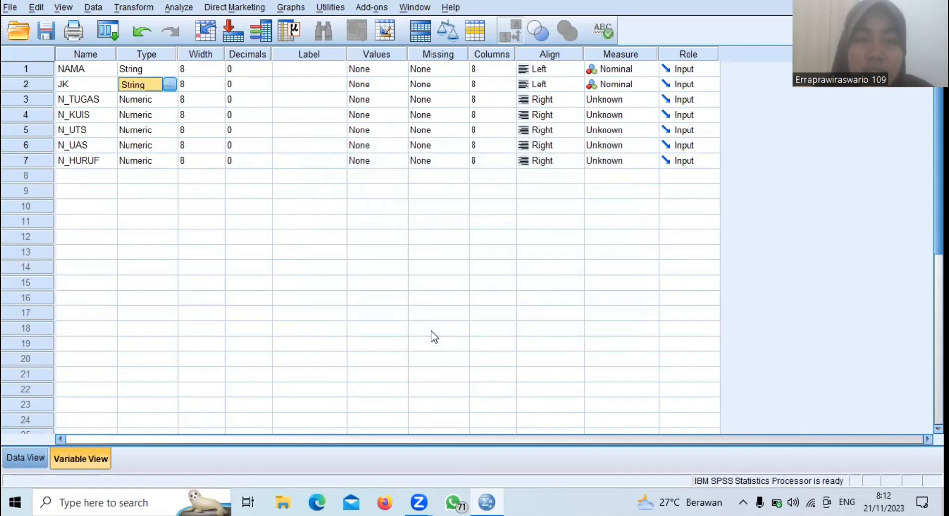
Step: Add a value label to the JK variable that assigns the label Laki-laki to value 1
click(397, 81)
click(397, 81)
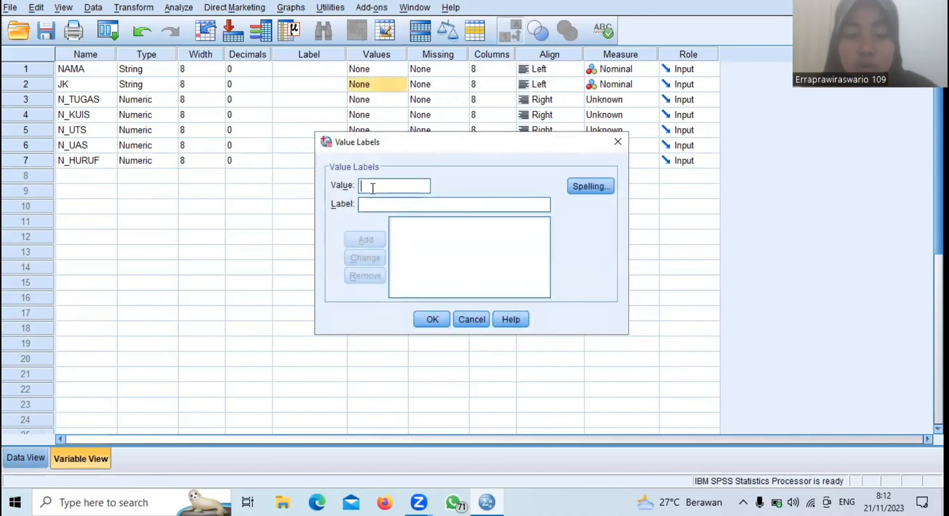
text(1)
click(368, 204)
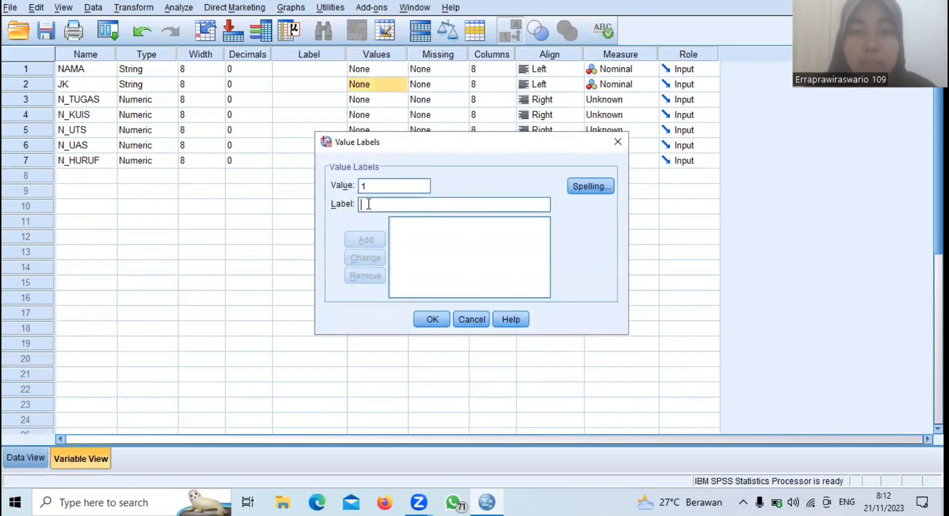
text(L)
key(BackSpace)
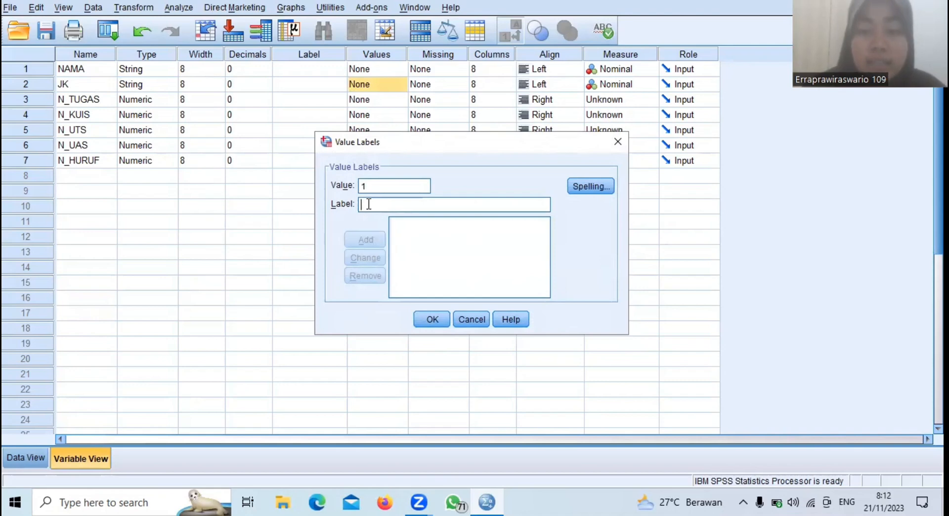
text(Laki)
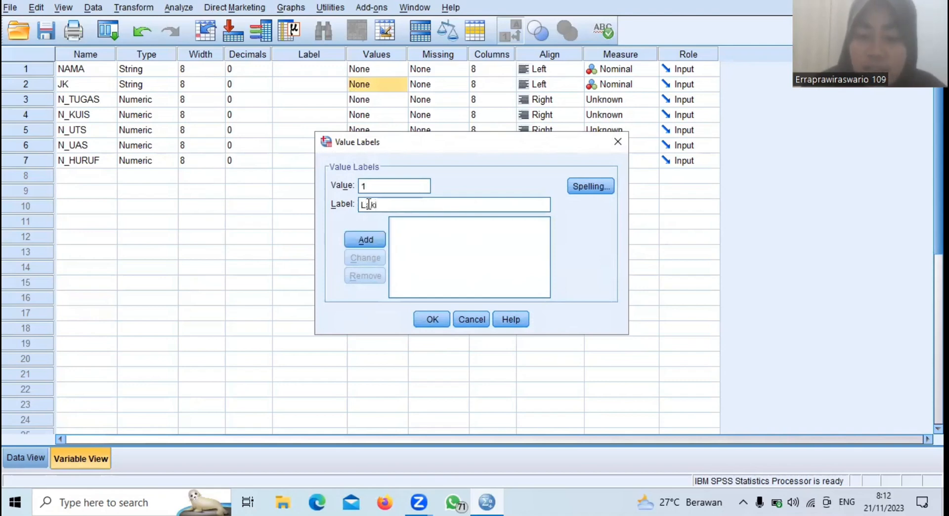
text(-laki)
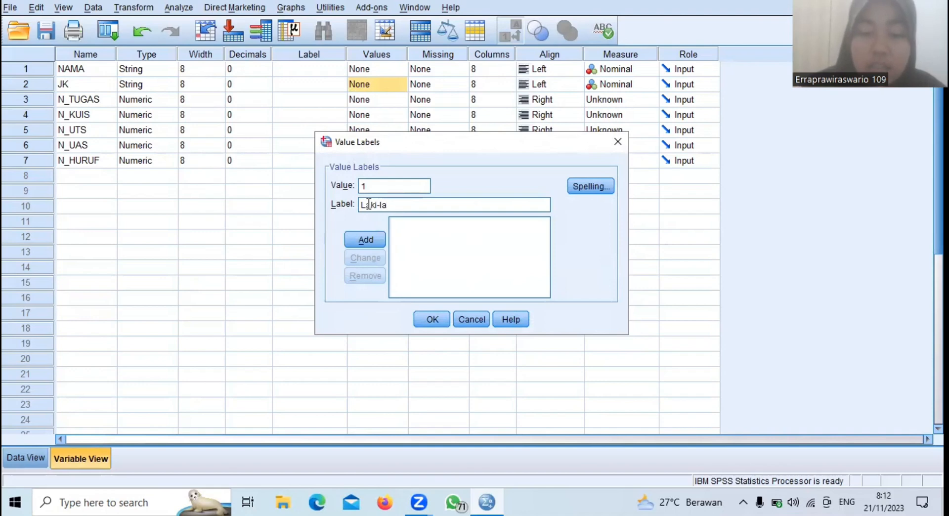
click(378, 241)
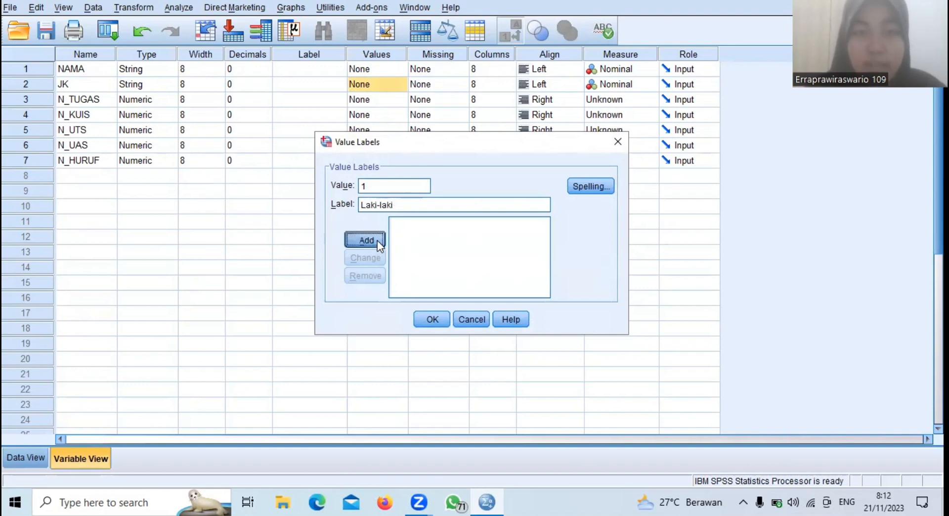
Step: Add the label Perempuan for value 2 to the JK variable and apply its value labels
click(370, 186)
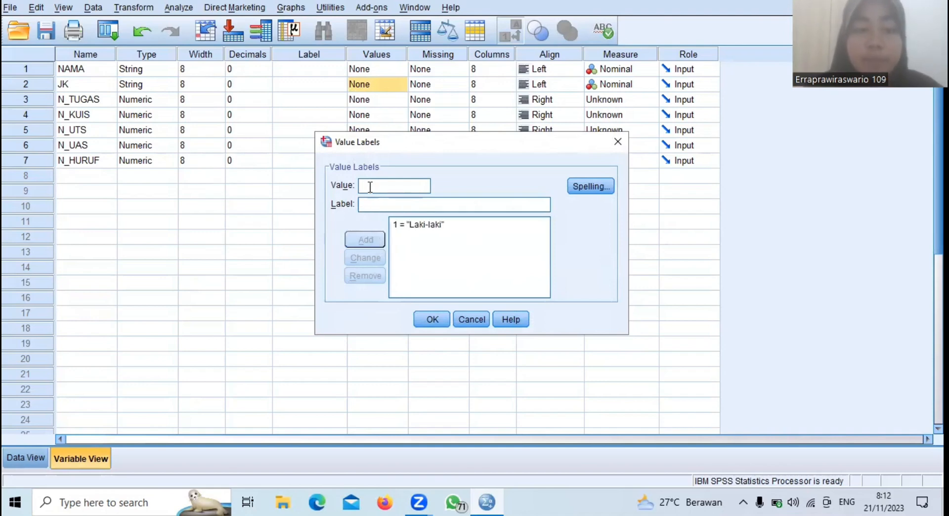
text(2)
click(371, 204)
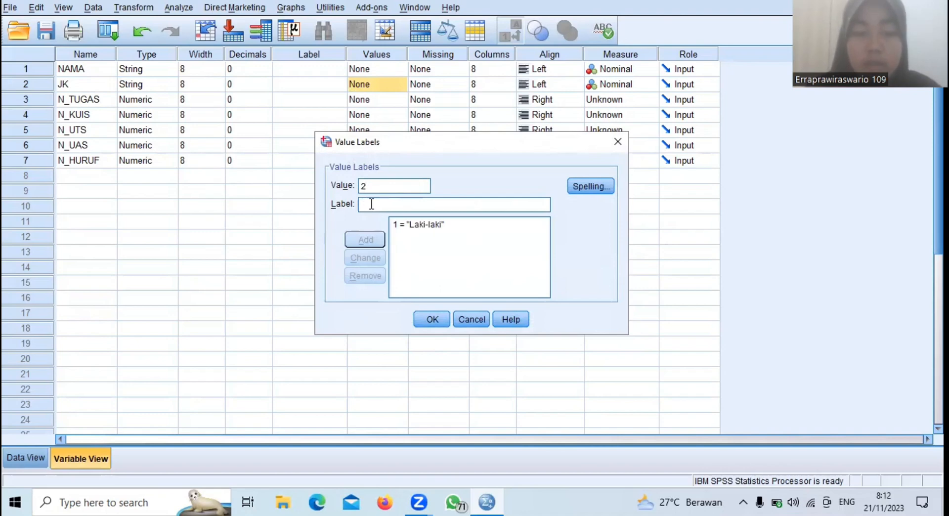
text(Perempuan)
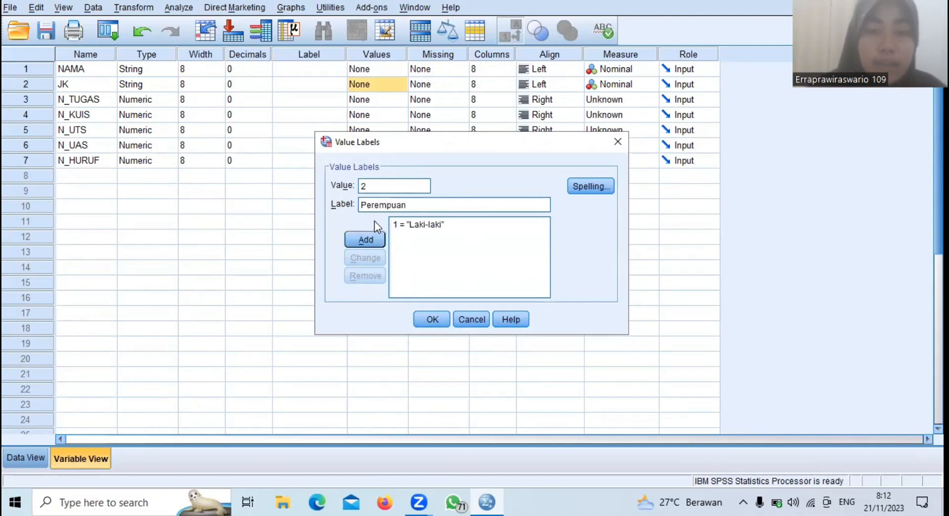
click(370, 233)
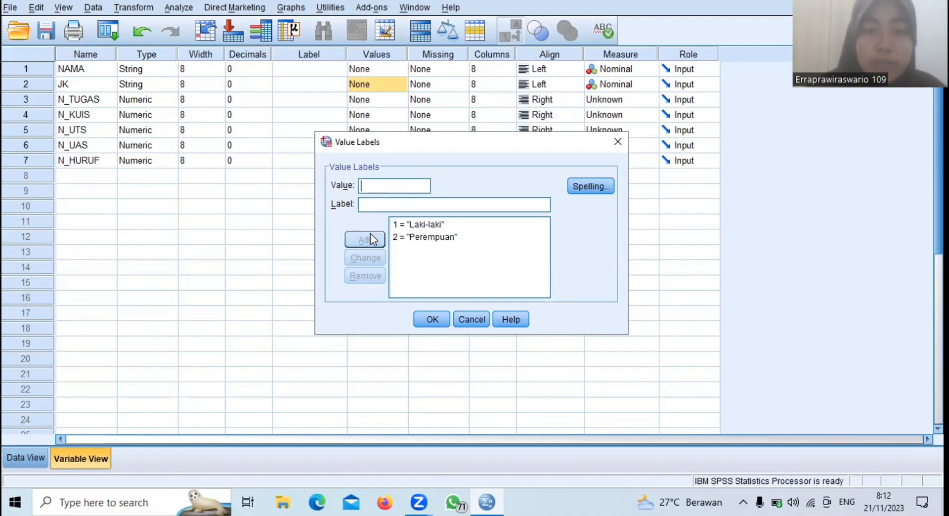
click(432, 319)
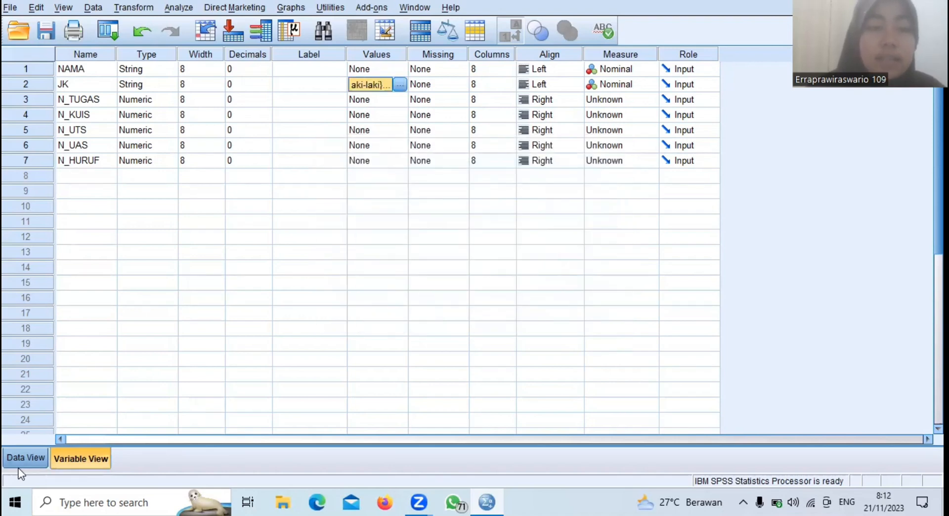
Step: Enter code 2 in the JK column of row 1 in Data View
click(8, 462)
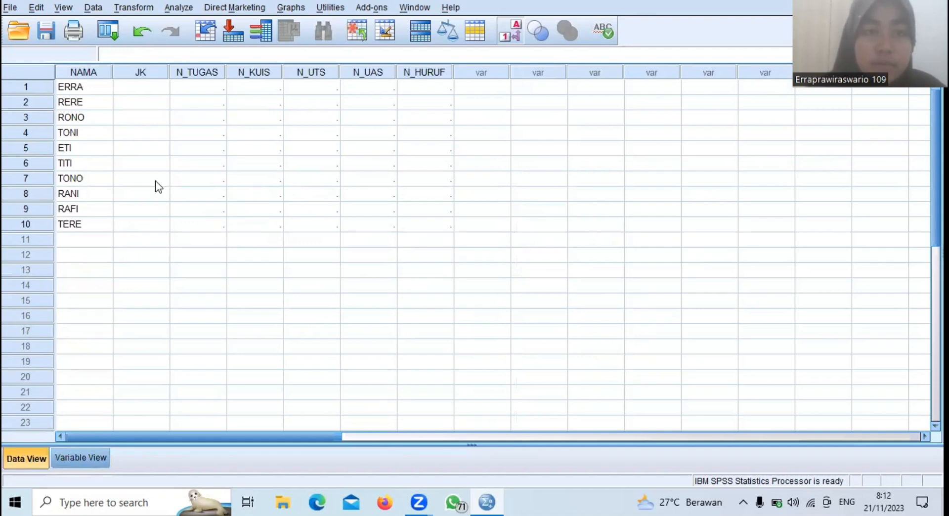
click(151, 93)
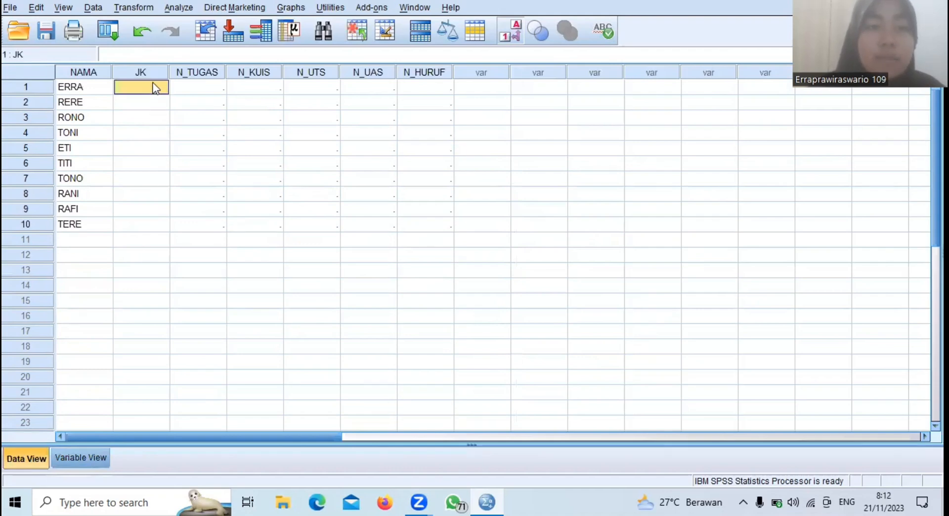
double_click(153, 85)
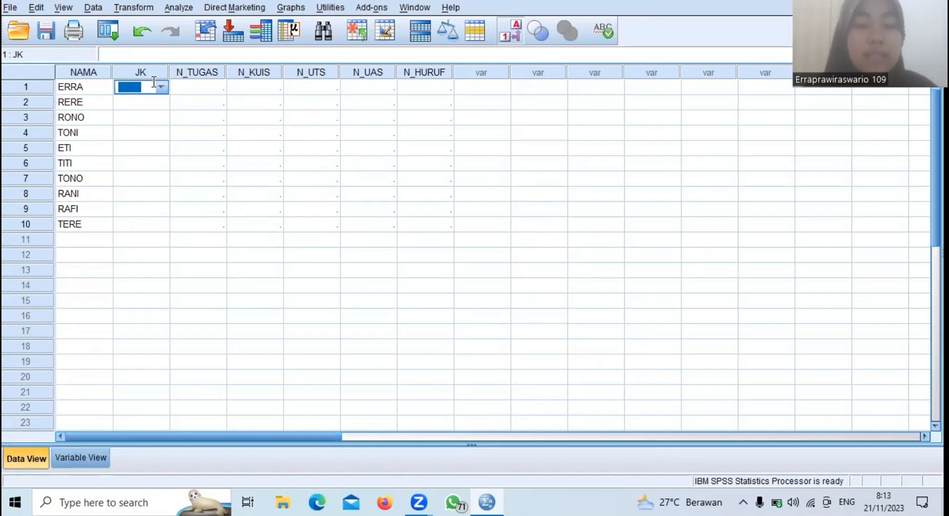
text(2)
key(Return)
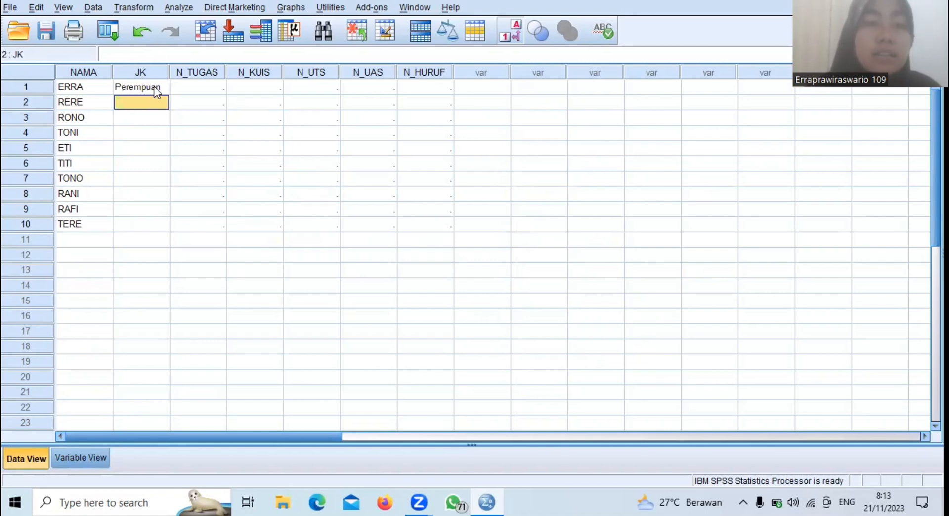
Step: Widen the JK column to 12 characters and check its column setting in Variable View
drag(169, 74, 194, 74)
click(90, 454)
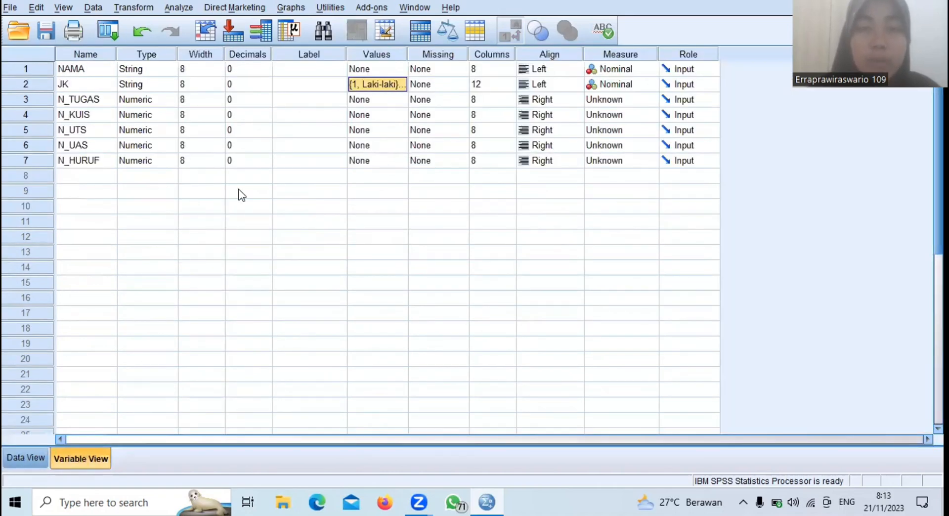
click(16, 468)
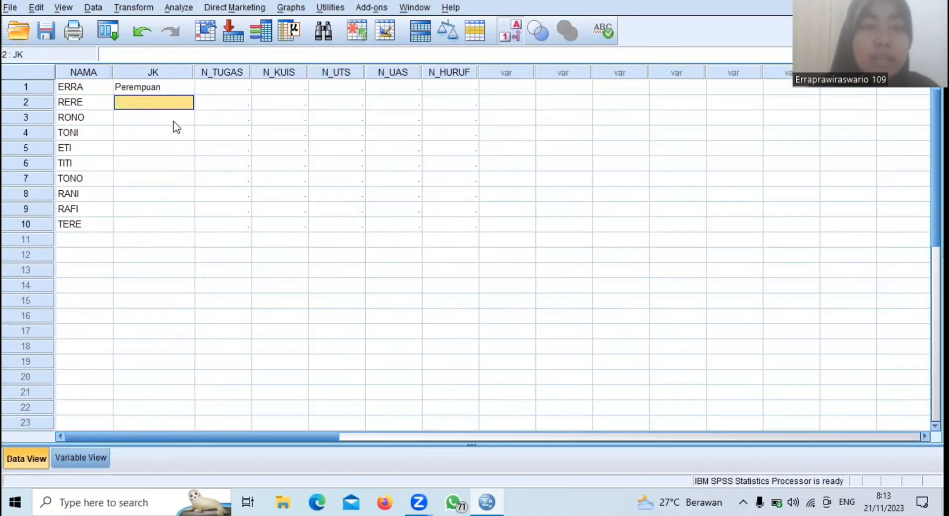
Step: Fill rows 2 to 5 of the JK column with the codes 2, 1, 1 and 2
text(2)
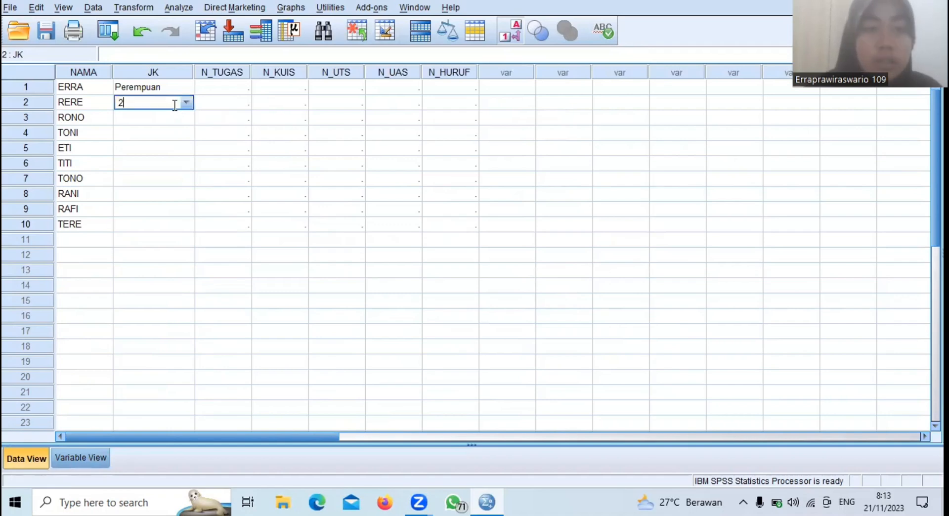
key(Return)
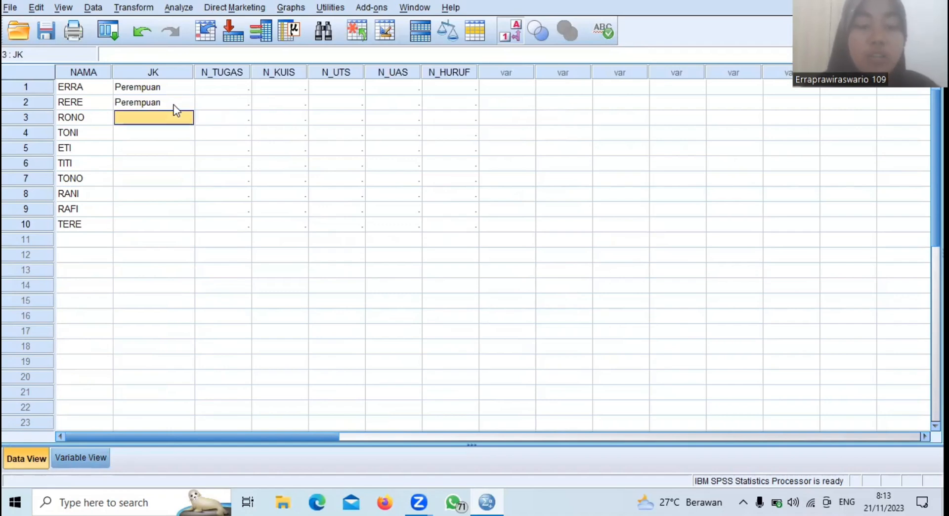
text(1)
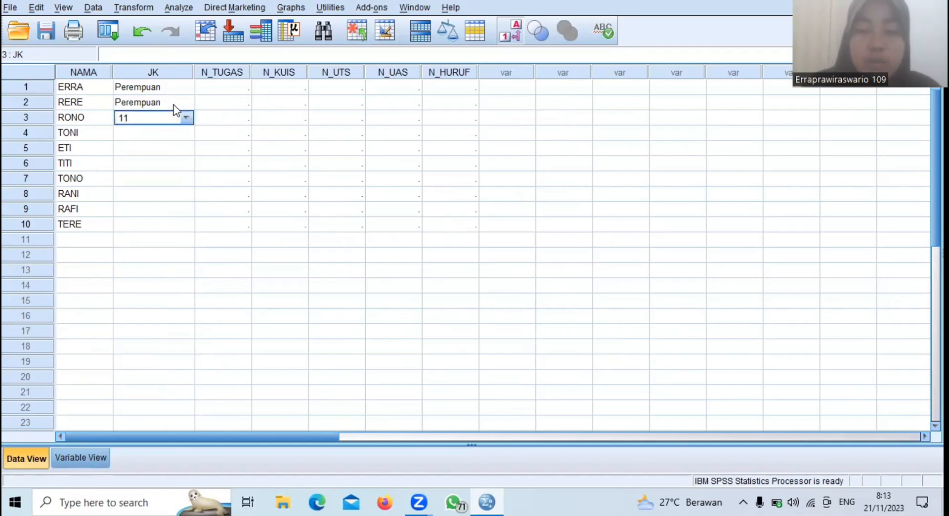
key(Return)
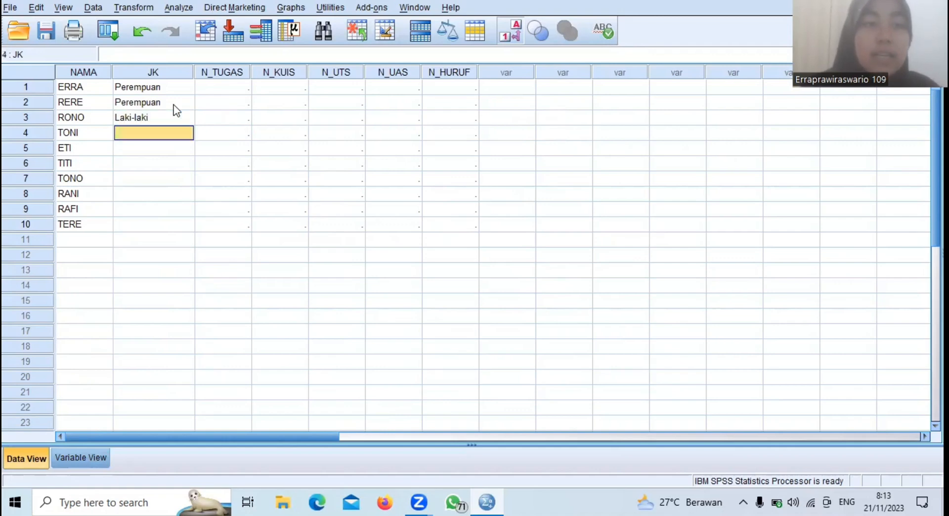
text(11)
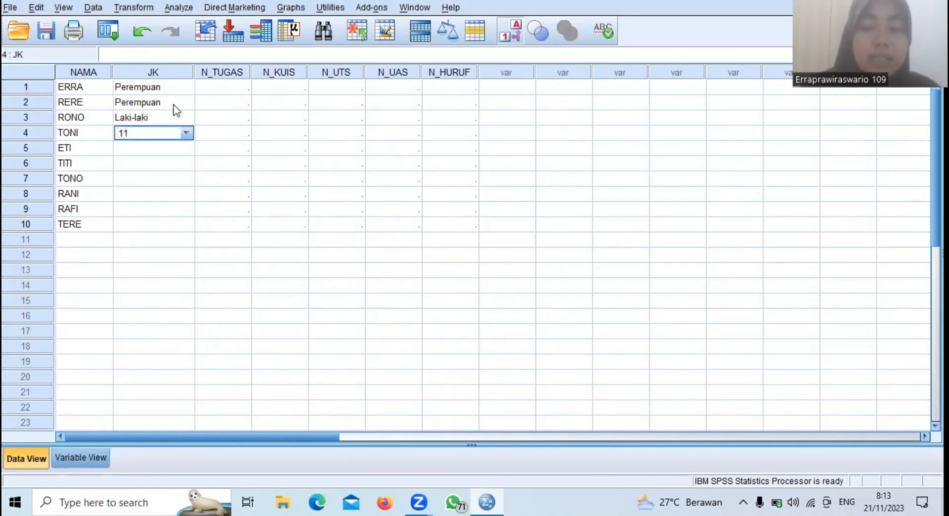
key(BackSpace)
key(Return)
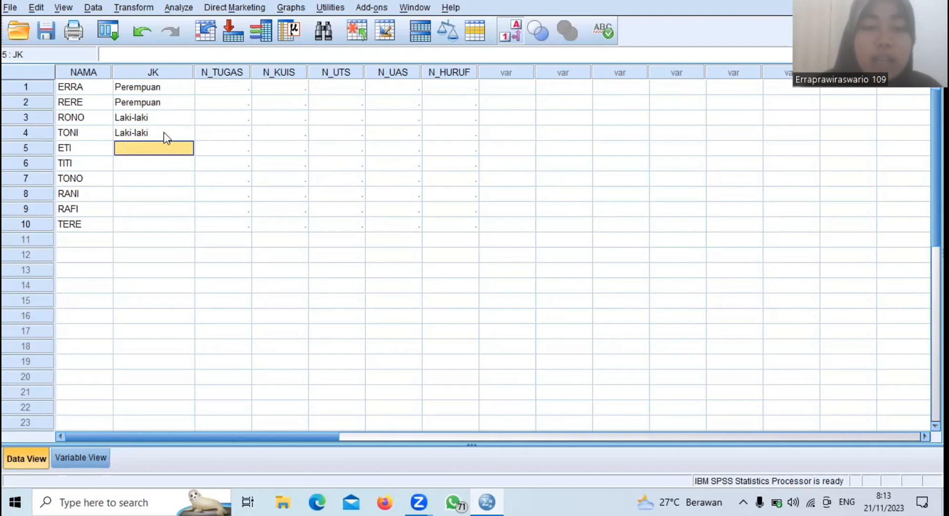
text(22)
key(BackSpace)
key(Return)
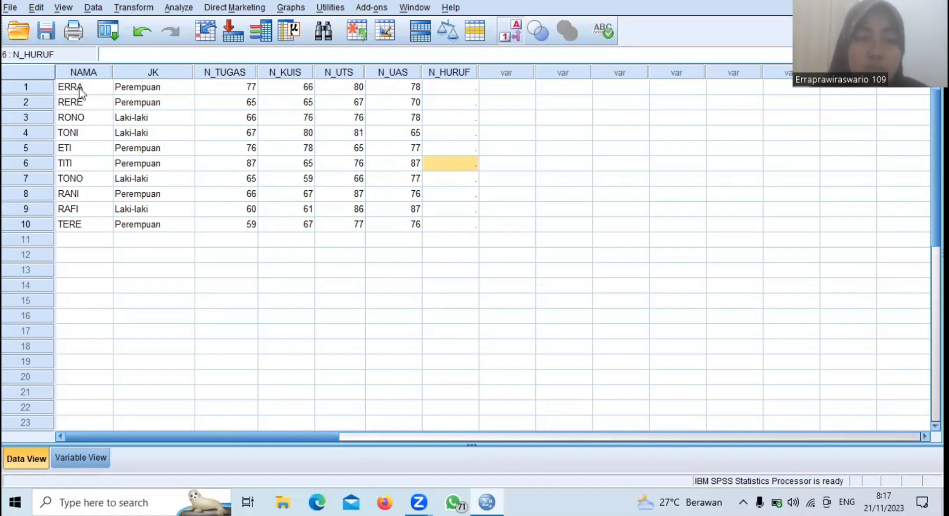
Step: Set the alignment of the NAMA and JK variables to Center in Variable View
click(233, 74)
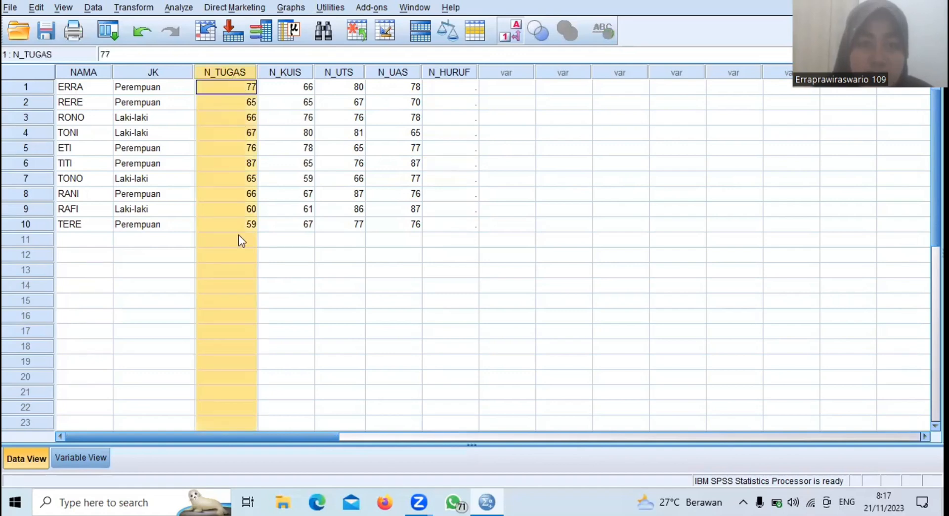
click(89, 462)
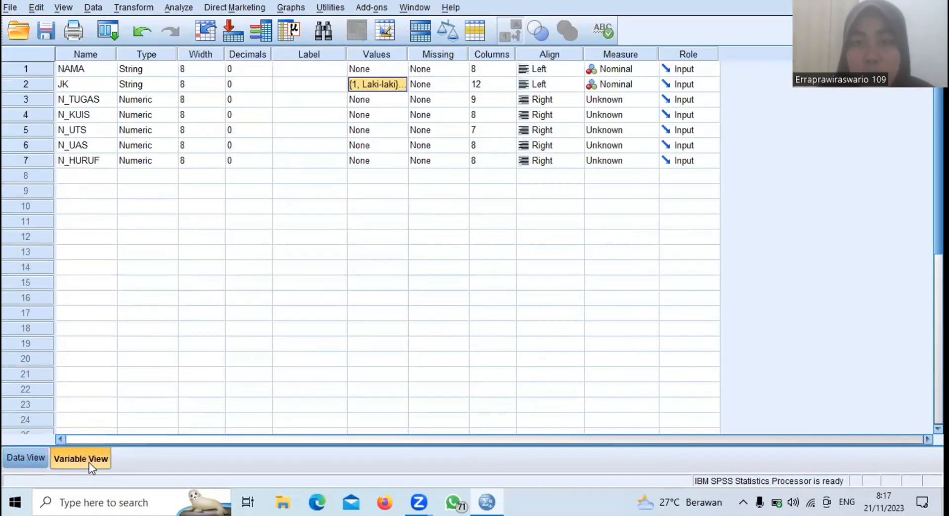
click(571, 70)
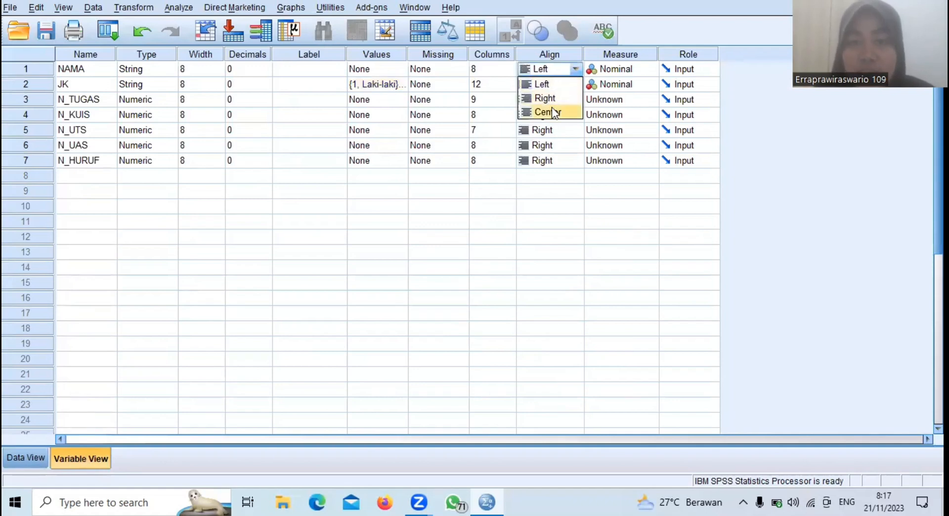
click(551, 110)
click(574, 86)
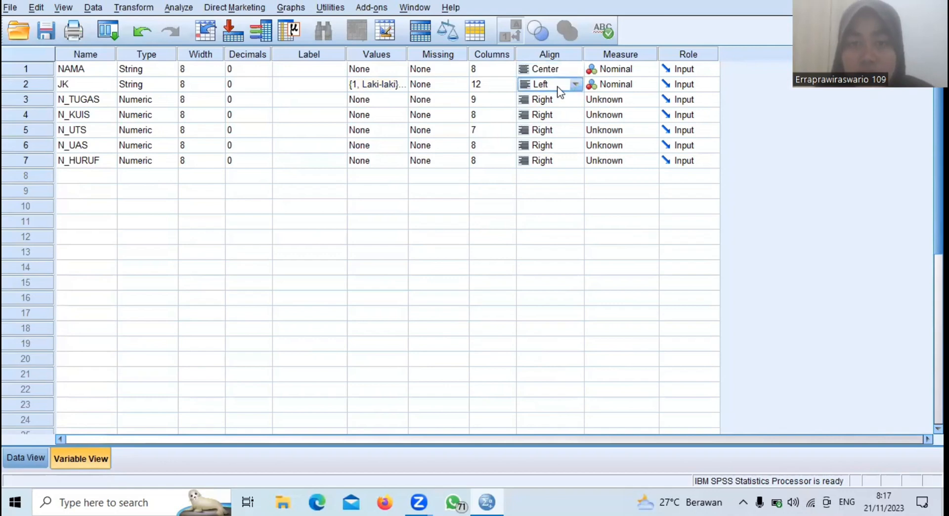
click(559, 89)
click(556, 126)
Step: Set the alignment of the N_TUGAS and N_KUIS variables to Center
click(564, 104)
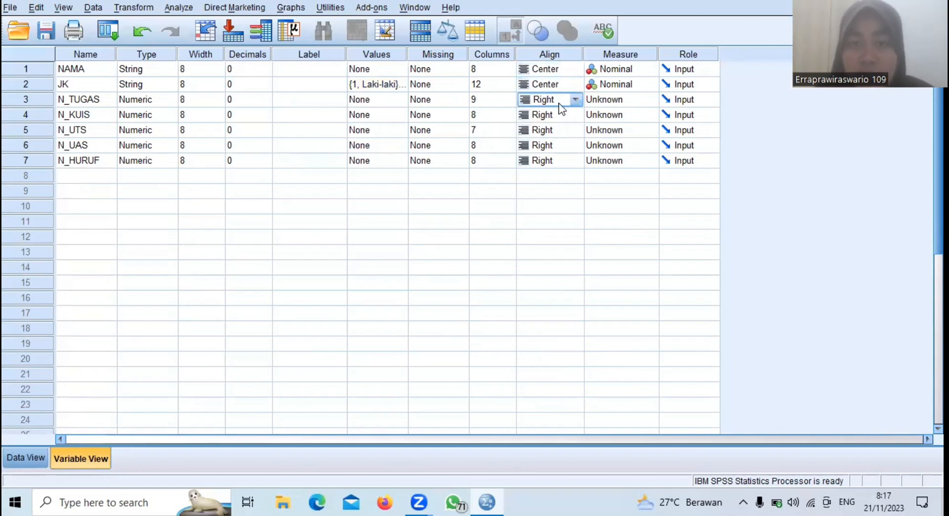
click(576, 100)
click(572, 140)
click(573, 117)
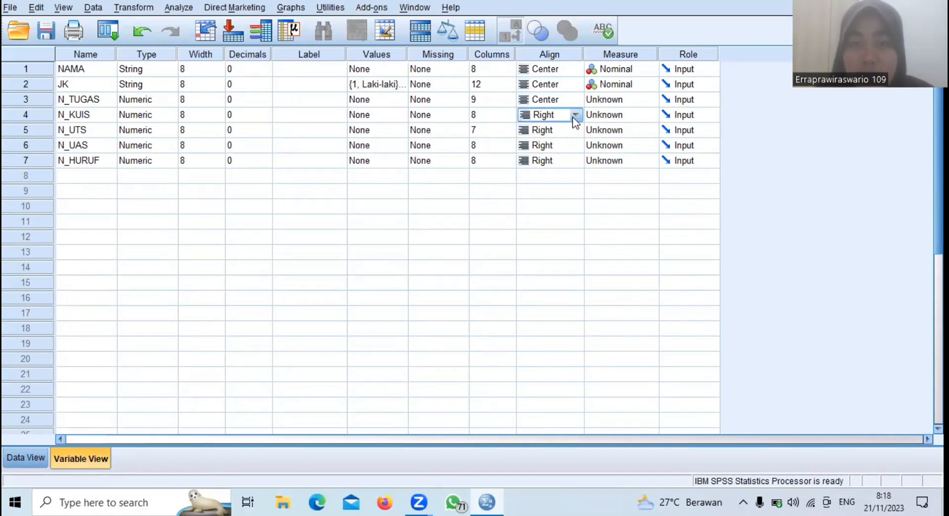
click(576, 115)
click(558, 159)
Step: Set the alignment of the N_HURUF, N_UAS and N_UTS variables to Center
click(558, 159)
click(575, 162)
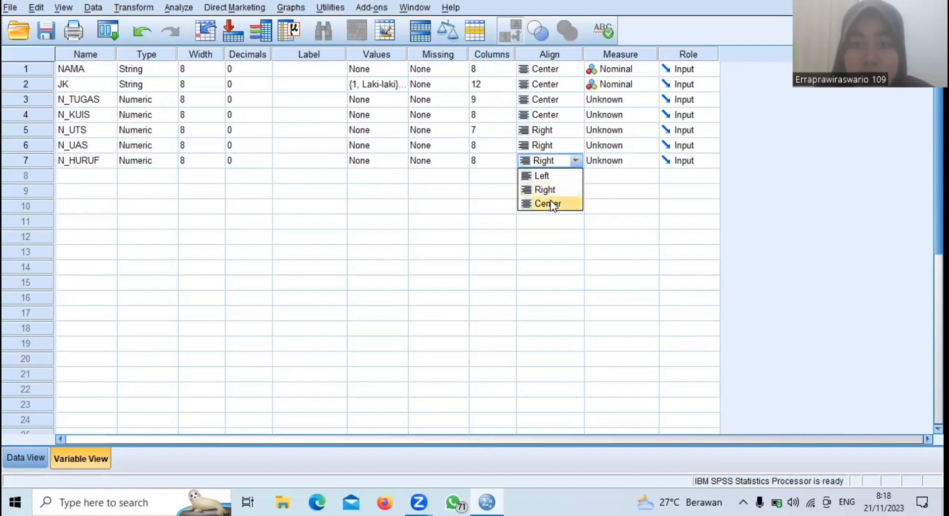
click(551, 201)
click(579, 142)
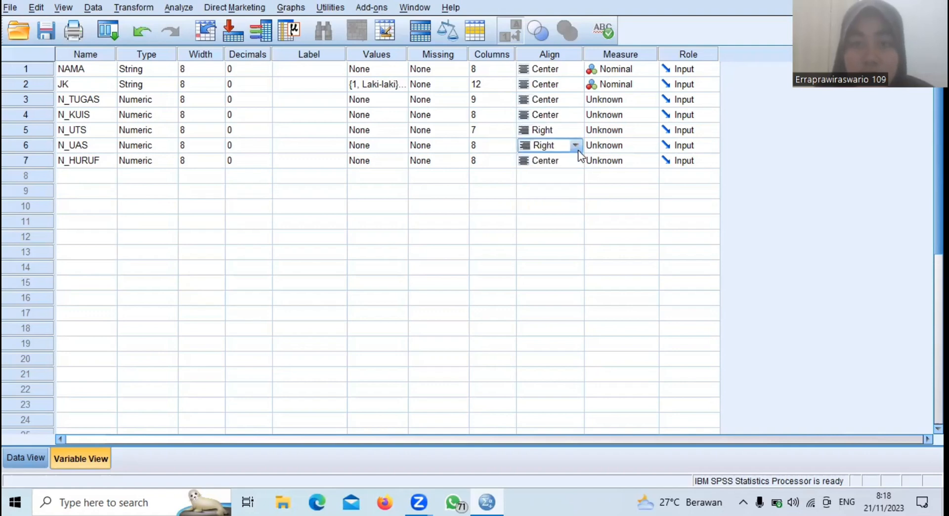
click(576, 146)
click(573, 188)
click(574, 131)
click(575, 131)
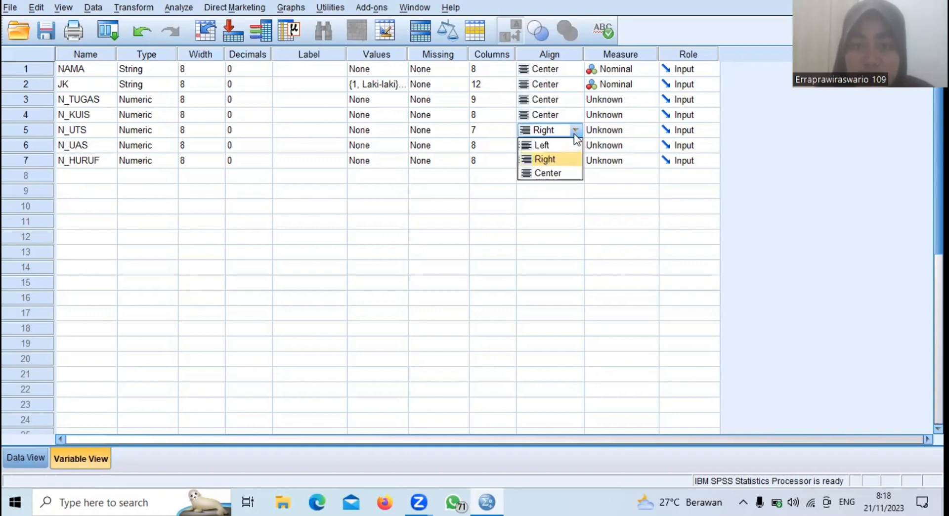
click(553, 174)
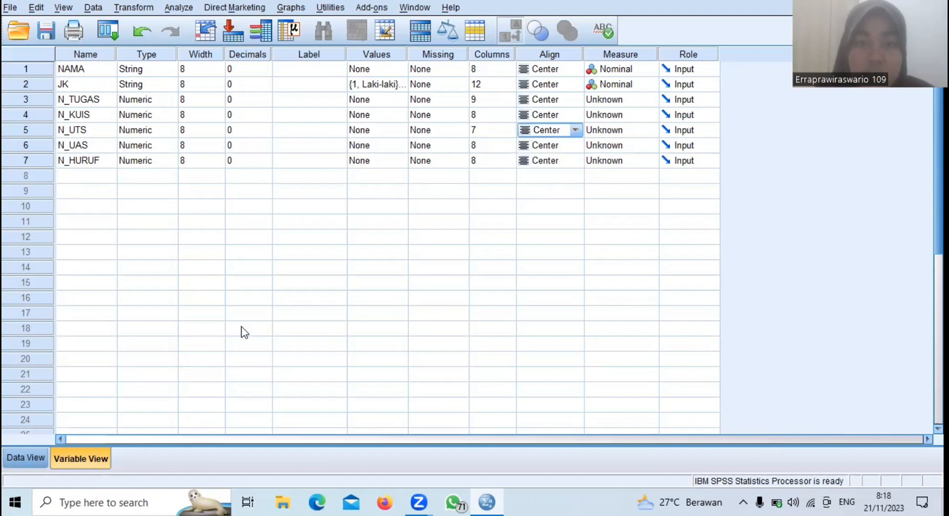
Step: Review the centred student data in Data View against the variable definitions in Variable View, including N_HURUF and N_UTS
click(21, 465)
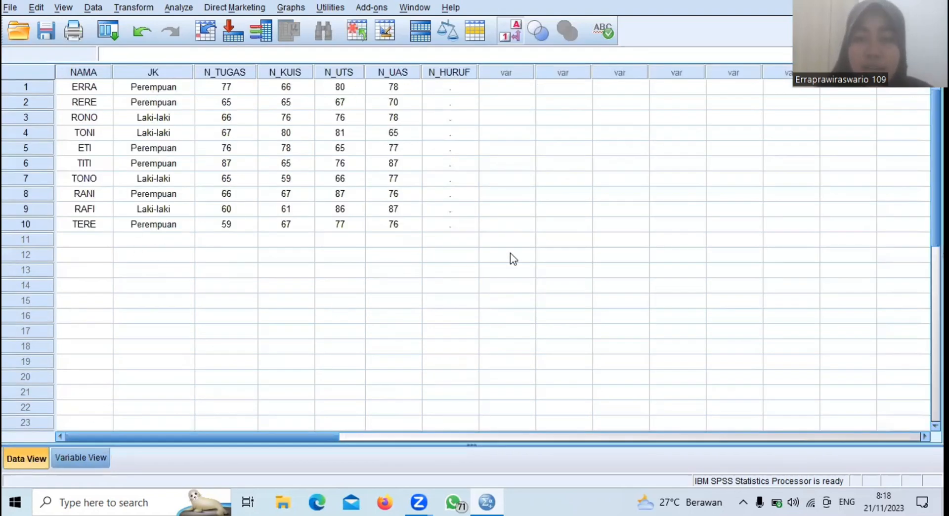
click(467, 84)
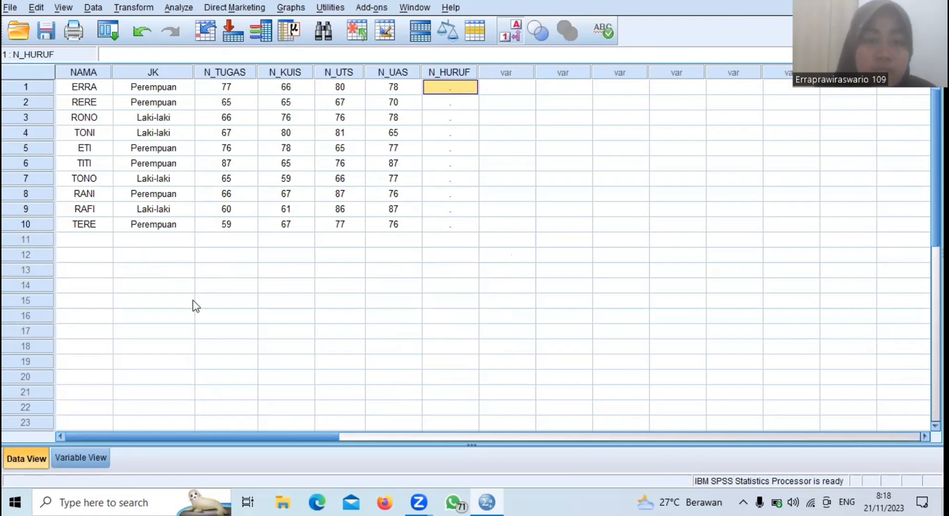
click(83, 457)
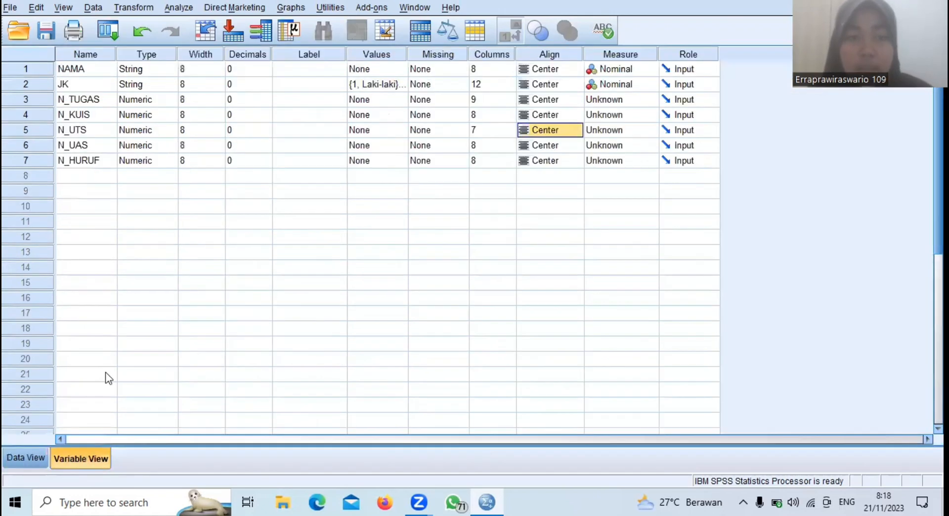
click(88, 179)
click(89, 178)
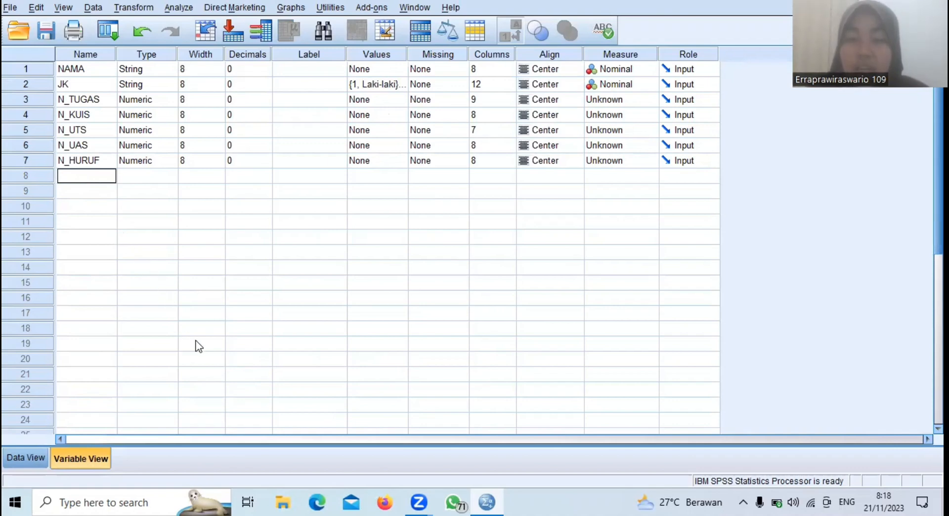
click(17, 458)
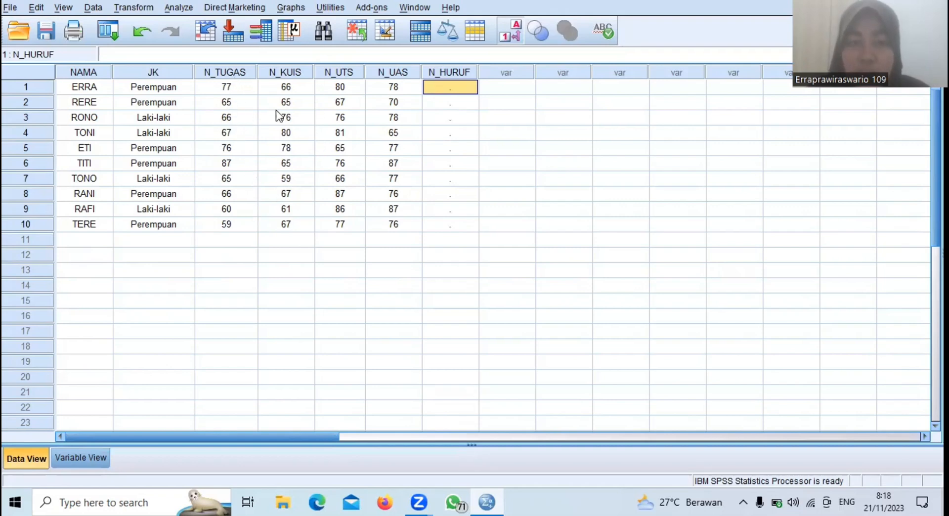
double_click(346, 70)
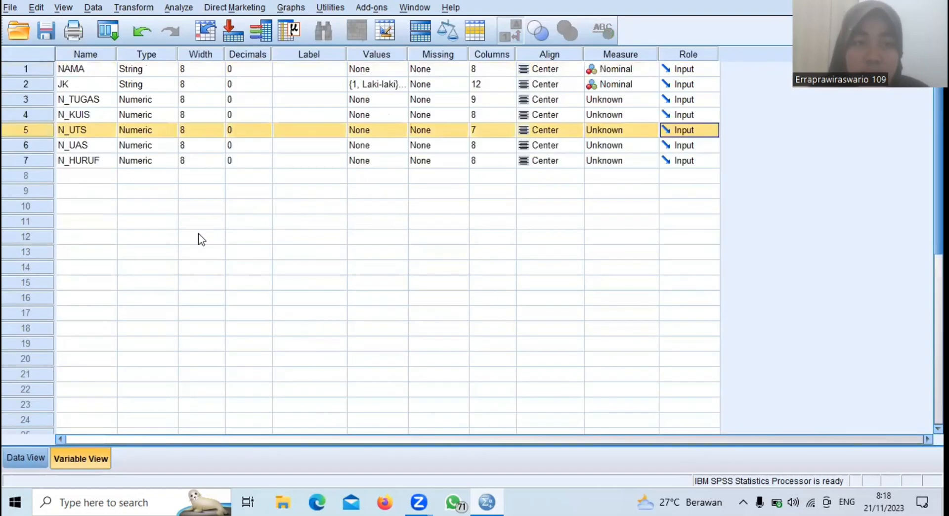
click(20, 464)
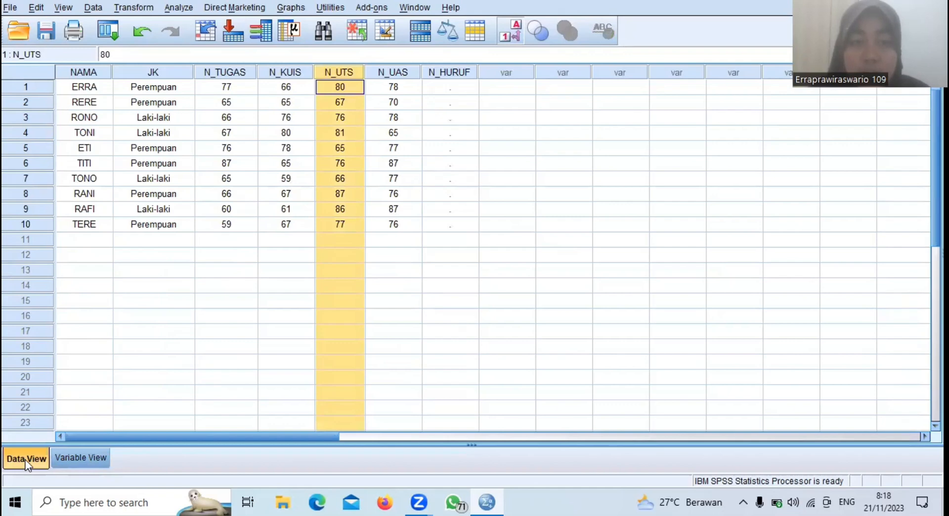
Step: Add a new variable named N_AKHIR below N_HURUF in Variable View
click(383, 158)
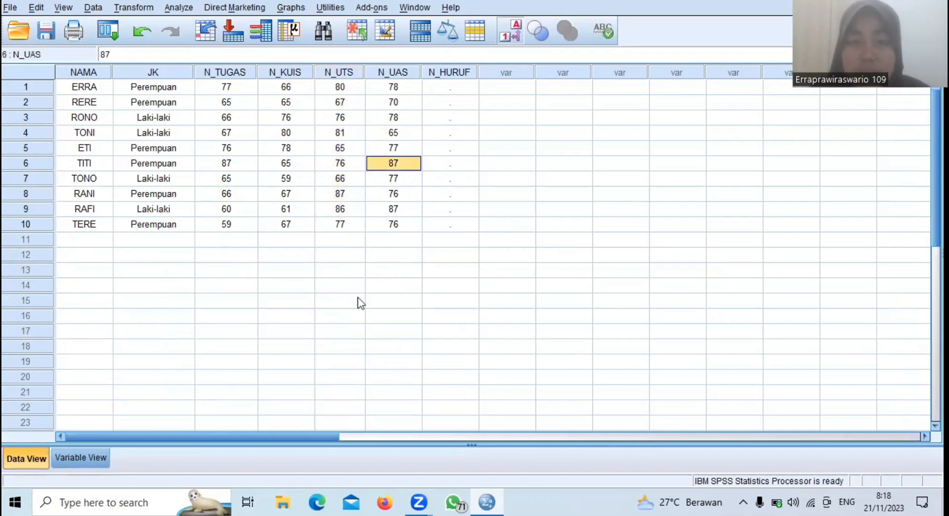
click(71, 458)
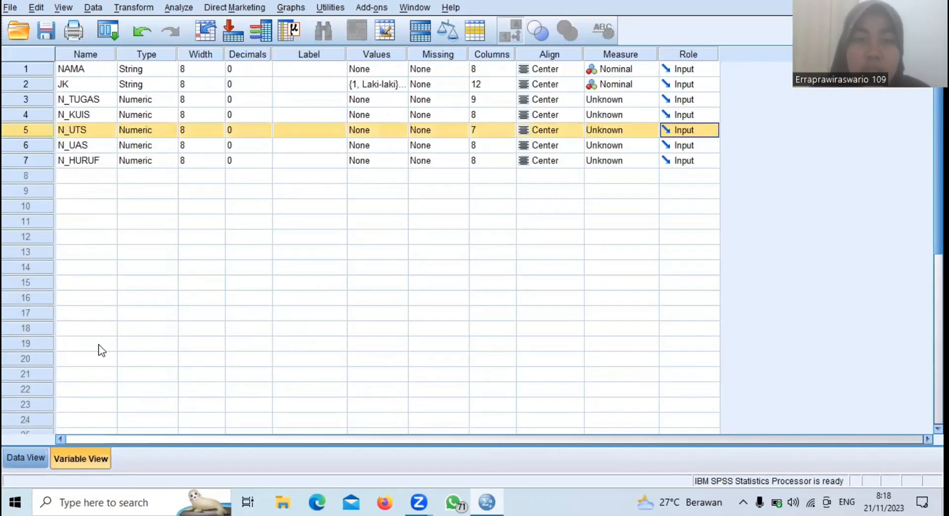
click(70, 177)
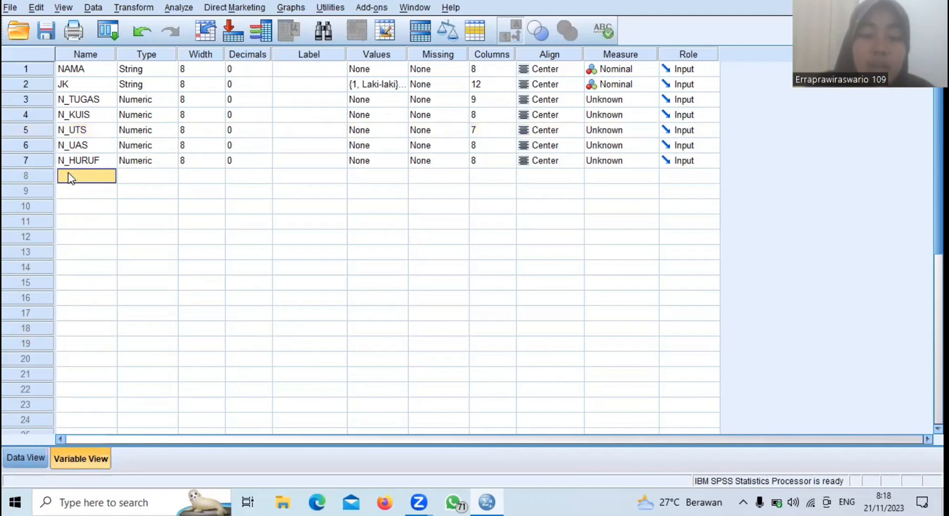
text(N_)
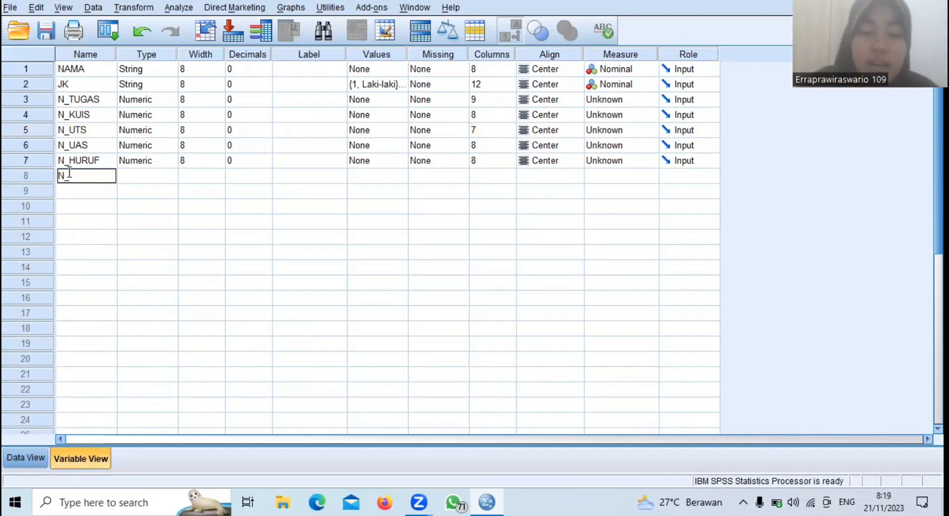
text(AKHIR)
key(Return)
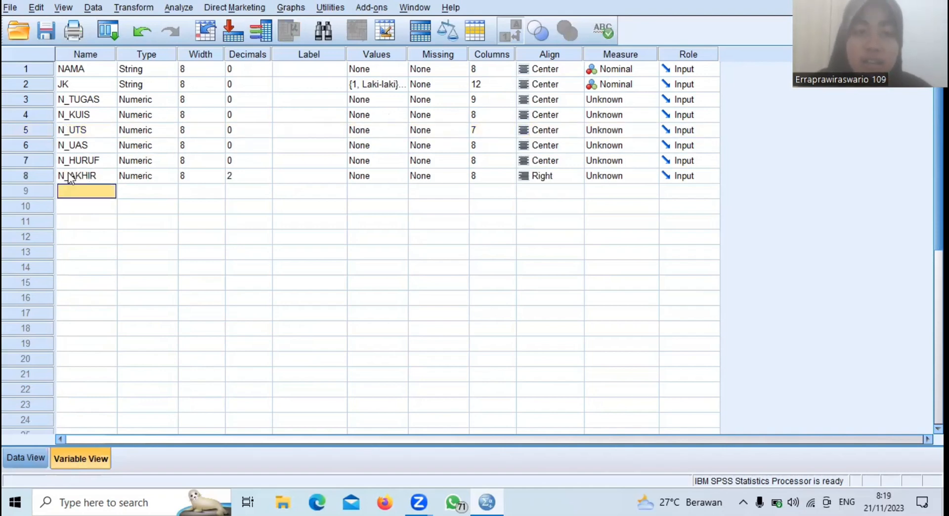
Step: Set the number of decimals for the N_AKHIR variable to 0
click(262, 174)
click(263, 177)
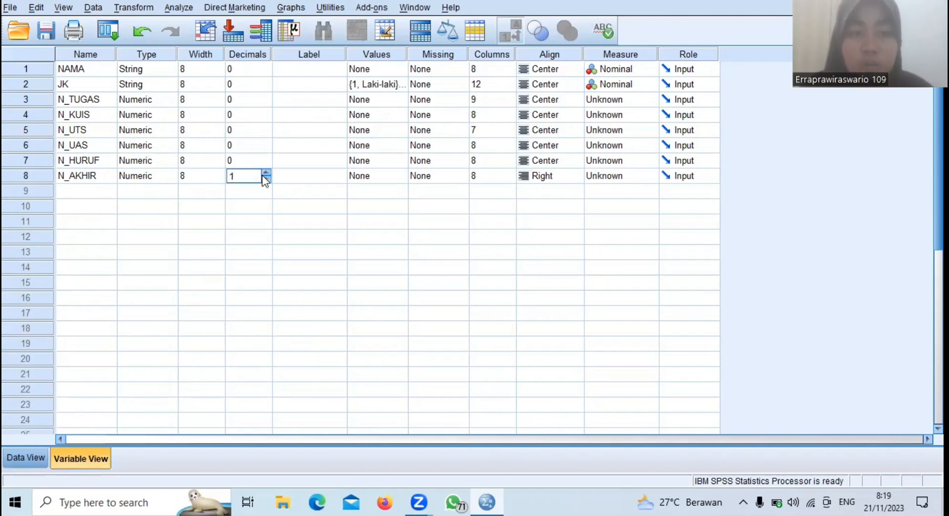
click(266, 179)
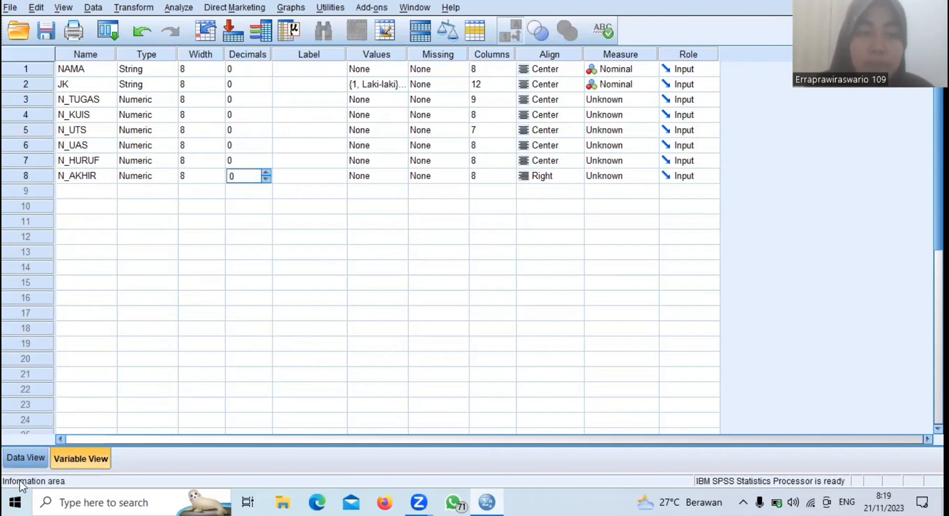
Step: Start a Compute Variable operation from Data View with N_AKHIR as the target variable
click(25, 456)
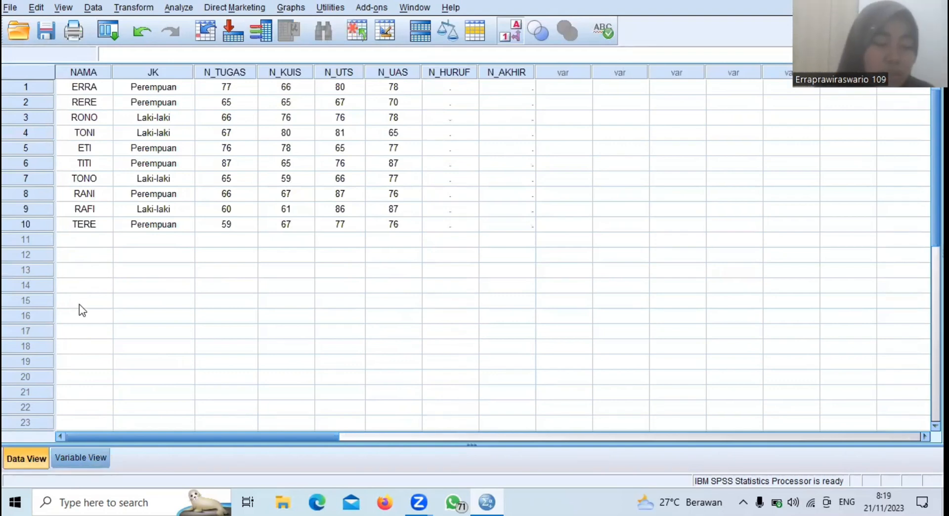
click(127, 7)
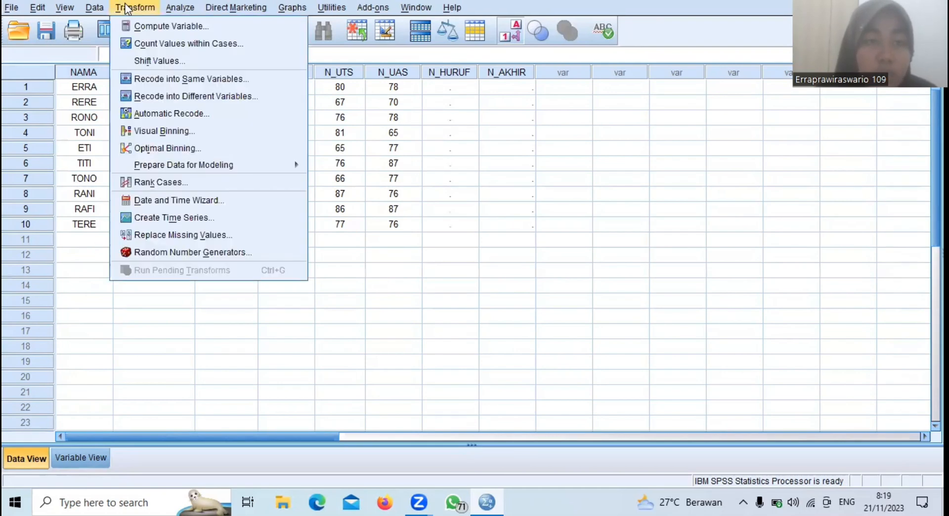
click(155, 26)
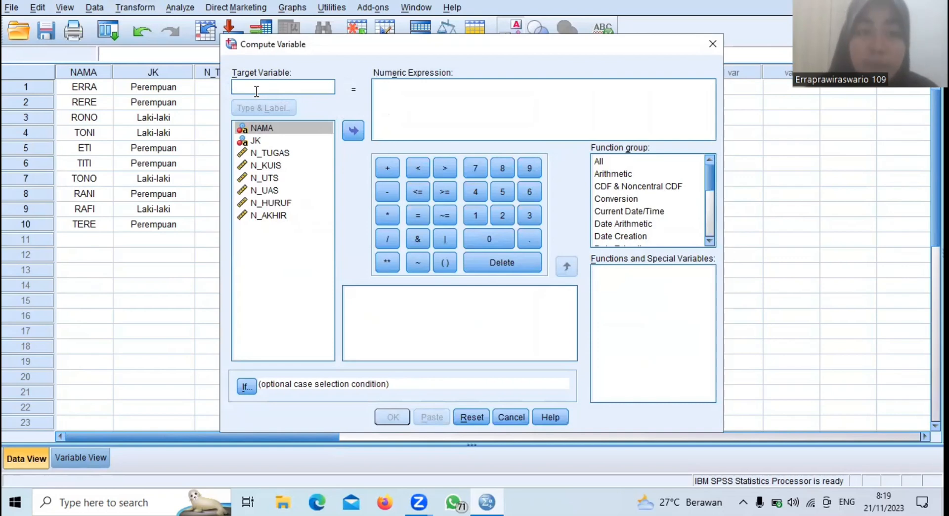
text(N)
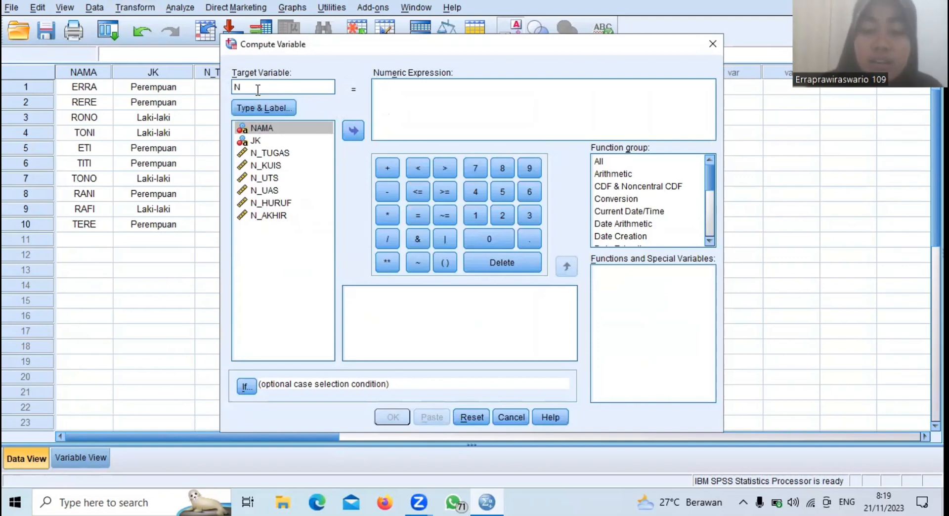
text(_AKHIR)
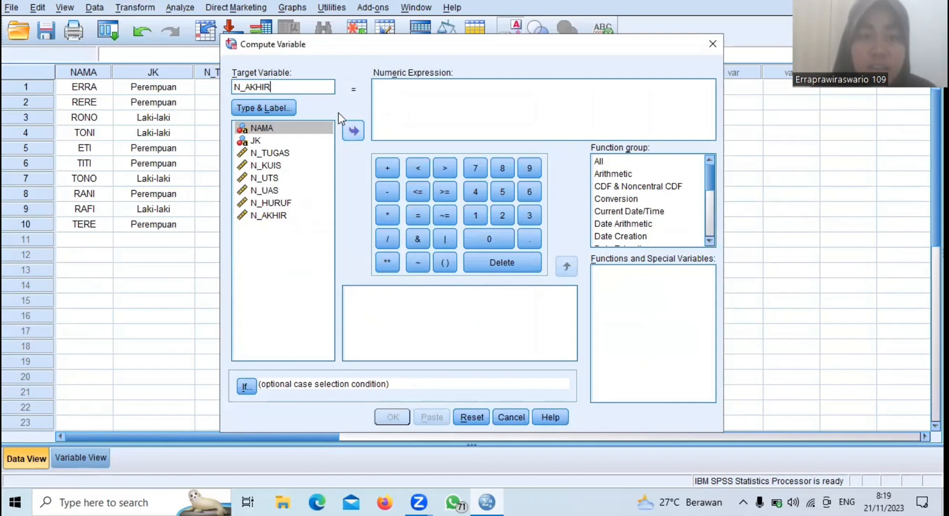
Step: Enter the bracketed term (N_TUGAS * 0.05) as the start of the numeric expression for N_AKHIR
click(390, 101)
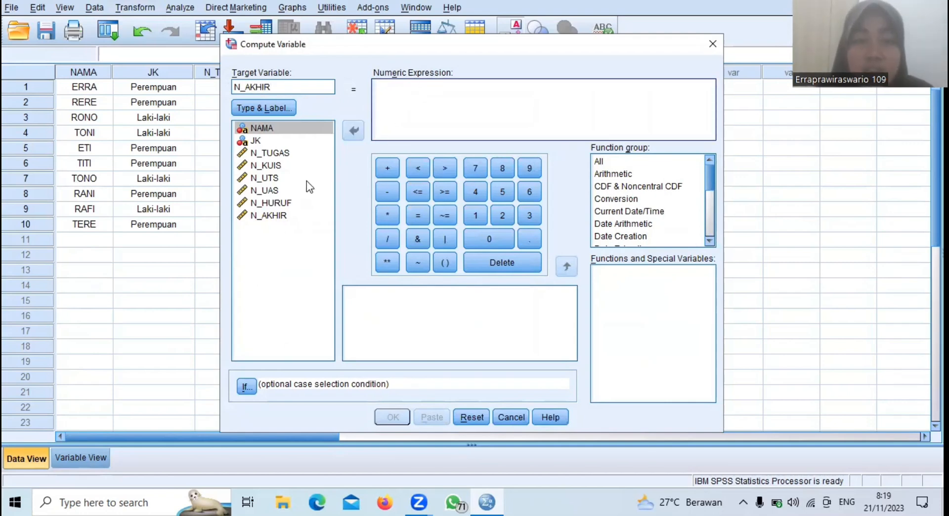
click(442, 262)
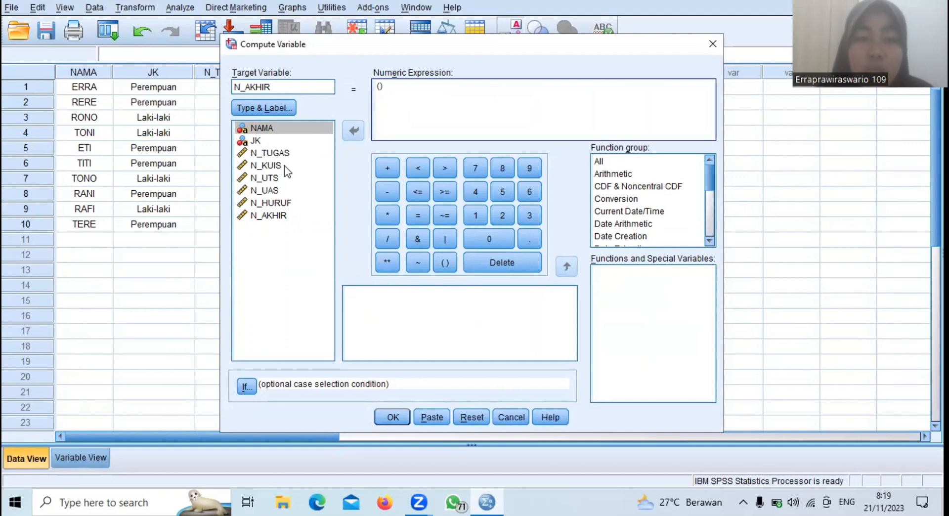
click(255, 154)
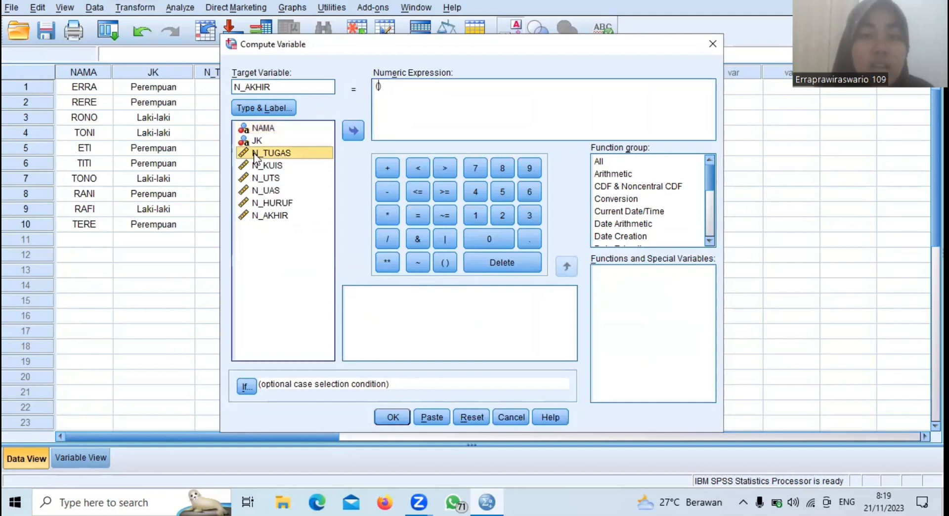
click(354, 130)
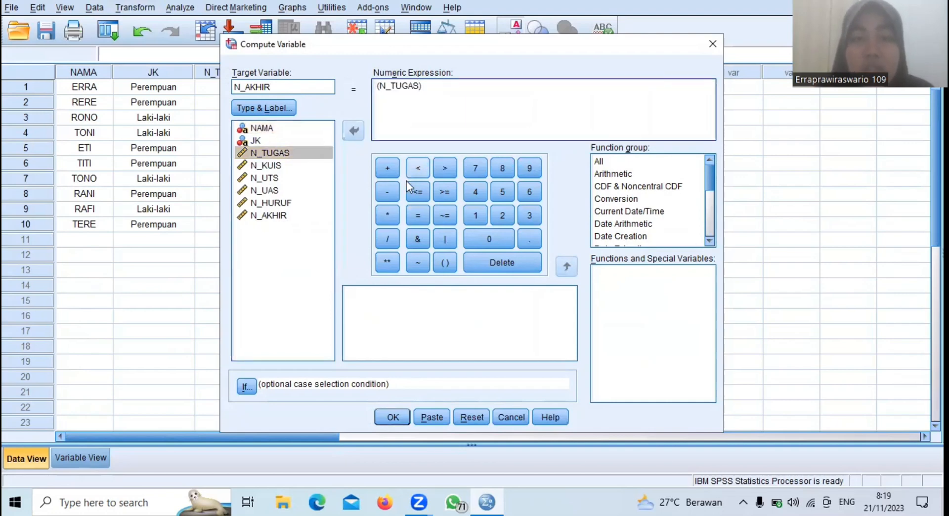
click(390, 220)
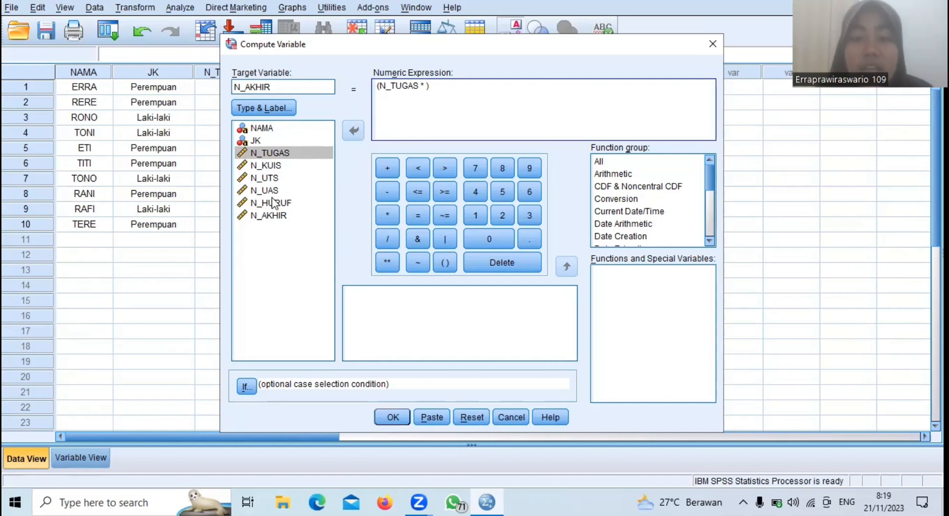
click(482, 238)
click(533, 233)
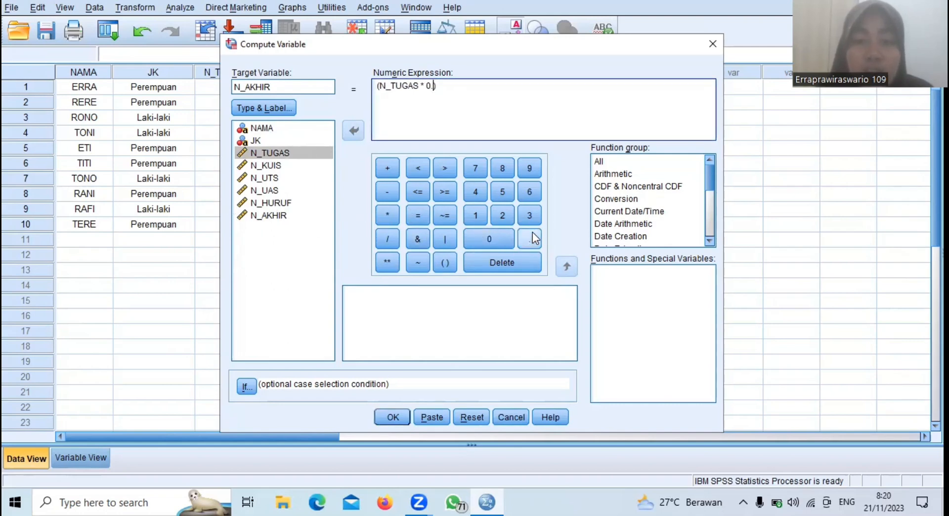
click(509, 240)
click(509, 188)
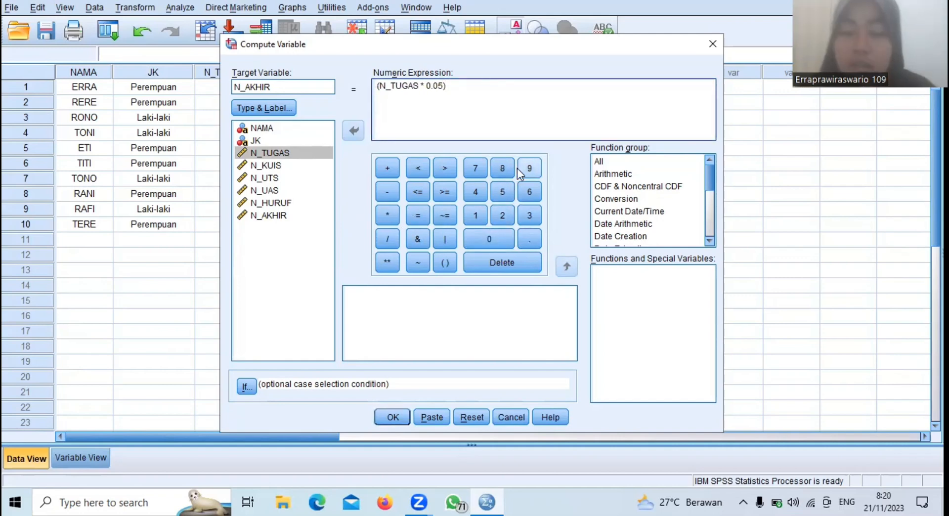
Step: Extend the numeric expression with the weighted quiz term +(N_KUIS*0.15)
text(+)
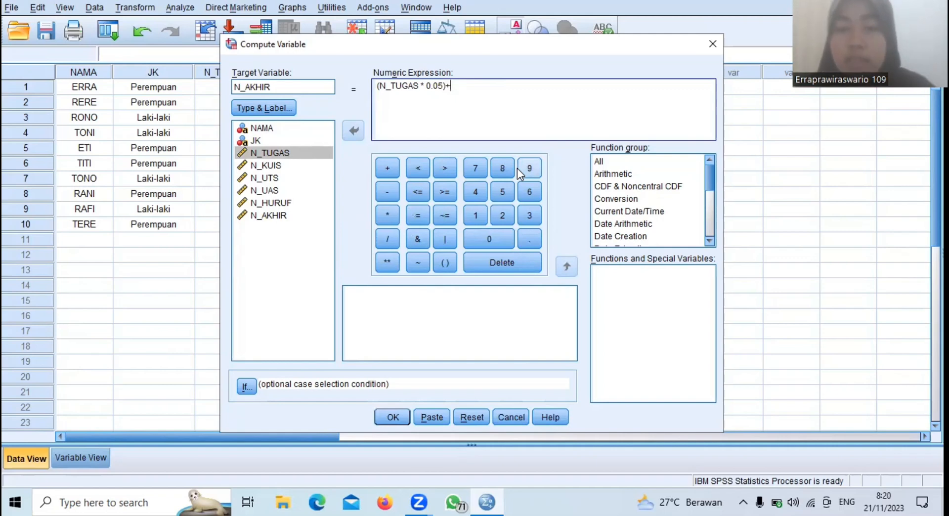
text(()
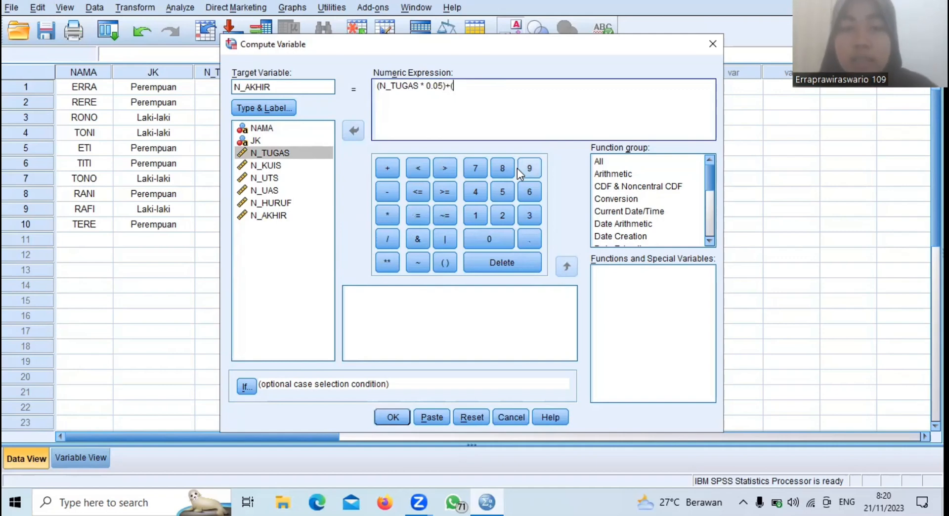
click(283, 167)
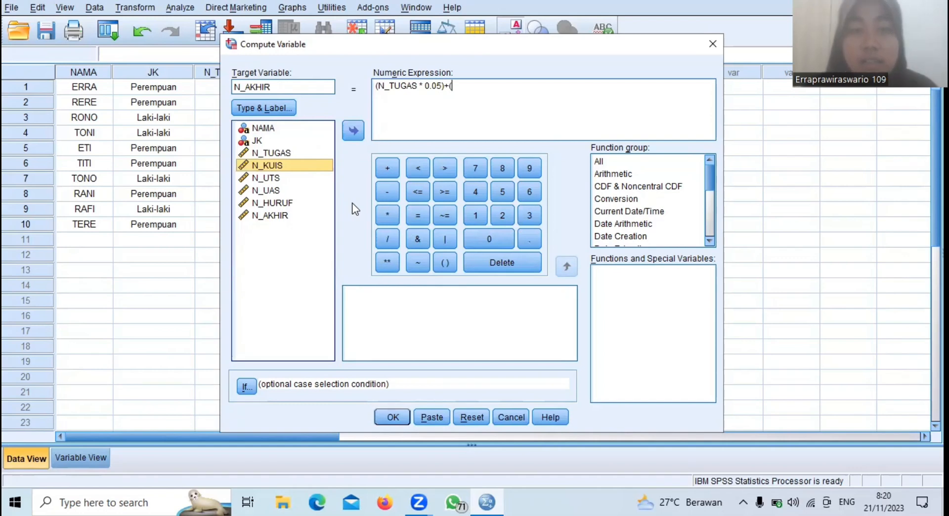
click(354, 130)
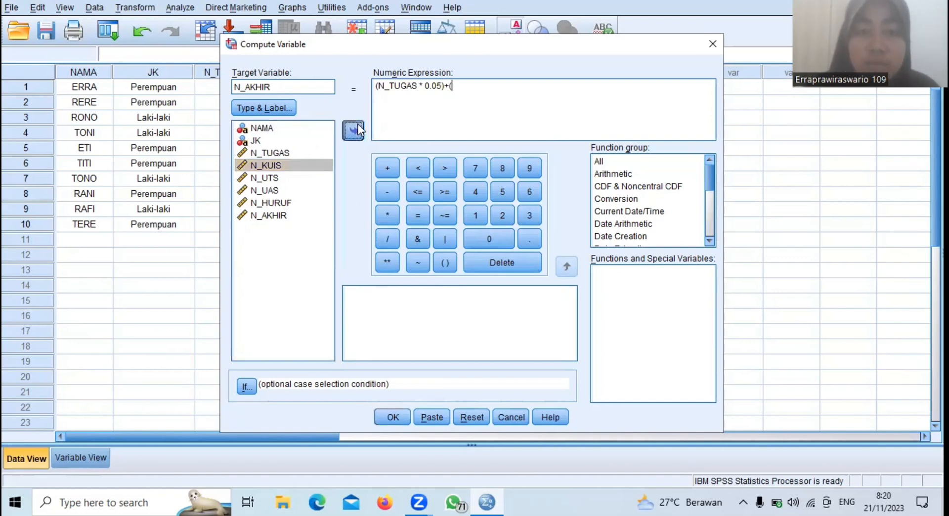
text(*)
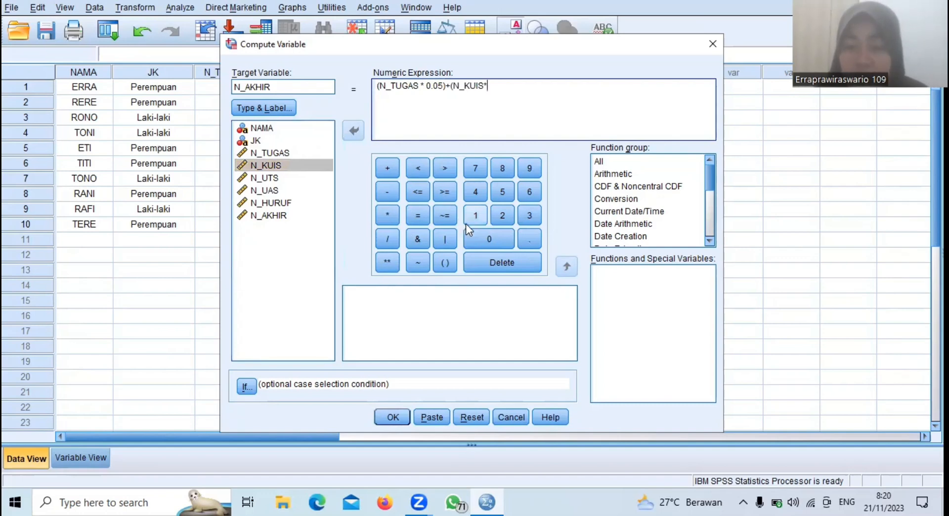
click(492, 243)
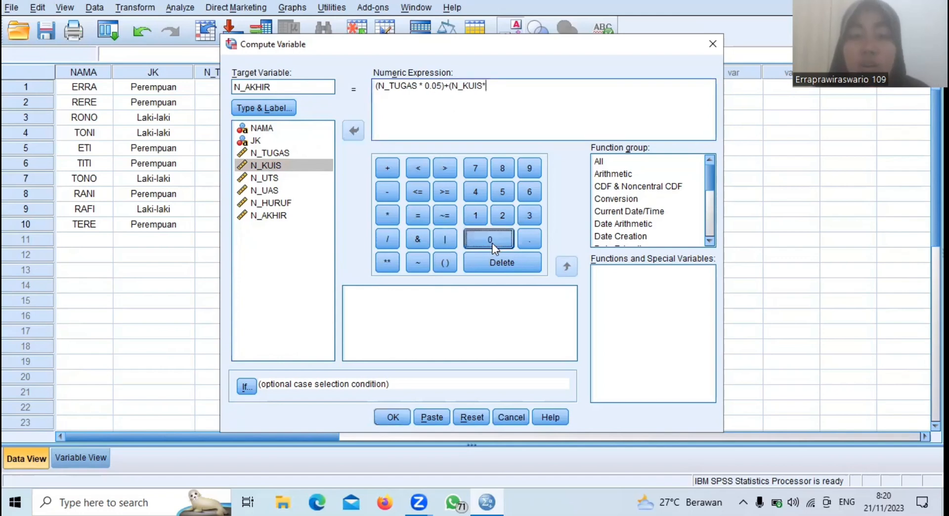
click(523, 239)
click(476, 215)
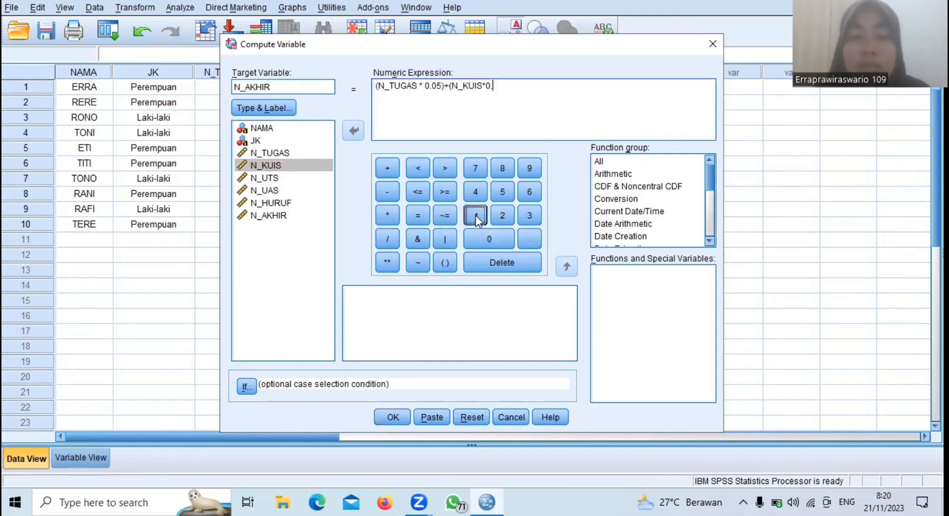
click(475, 215)
key(BackSpace)
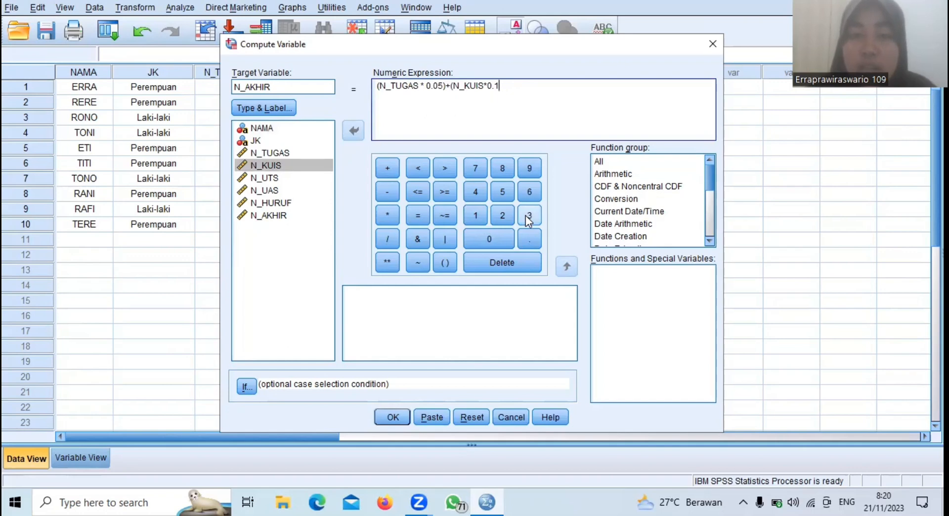
text(5)
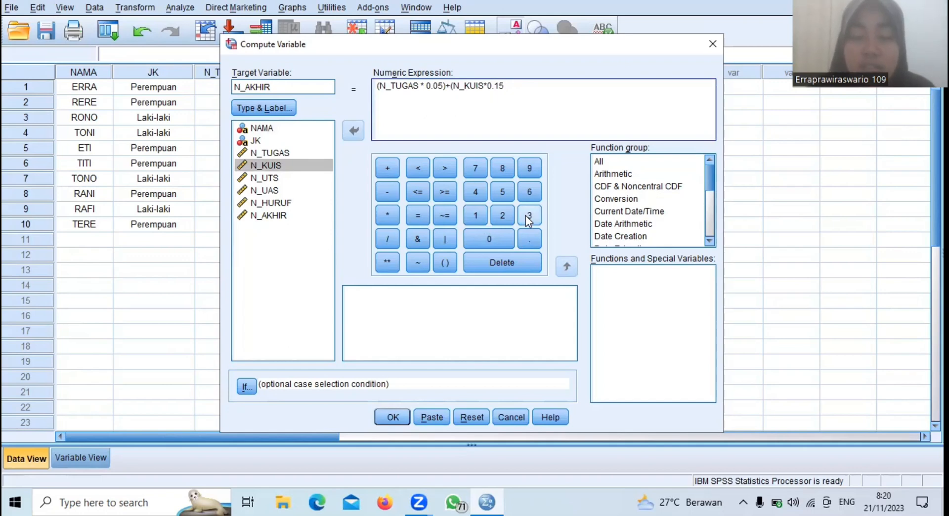
text())
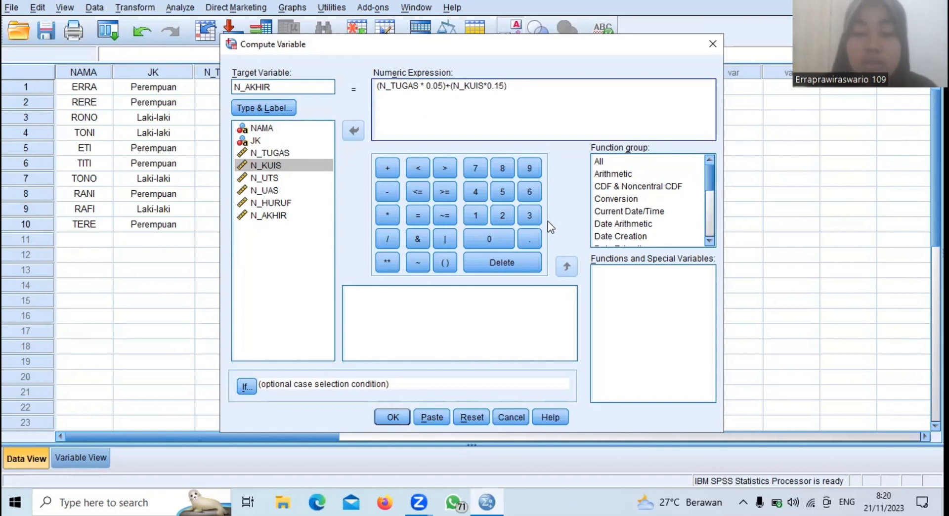
Step: Extend the numeric expression with the weighted midterm term +(N_UTS*0.3)
text(+)
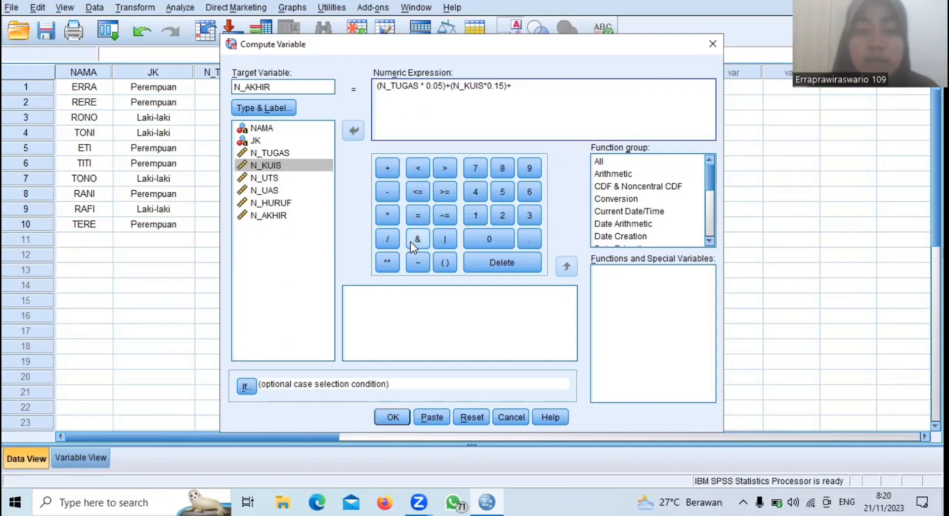
click(448, 266)
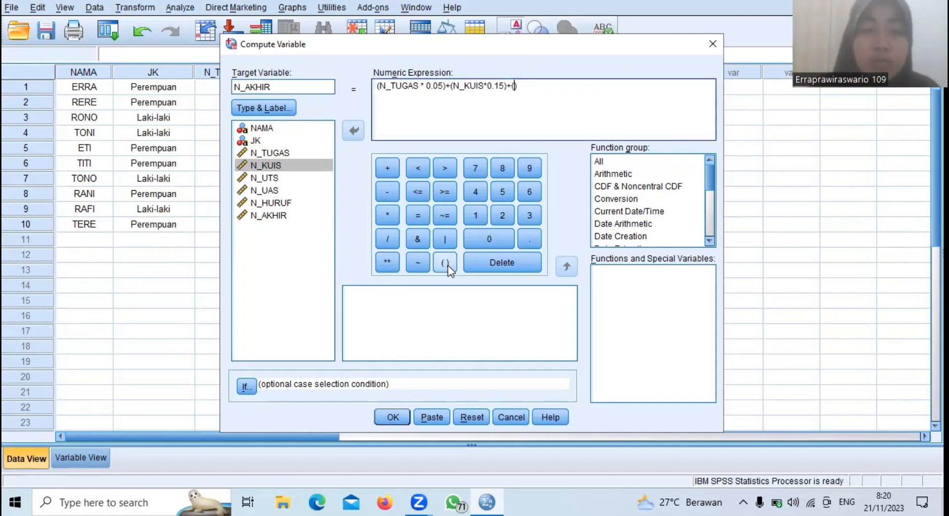
click(304, 178)
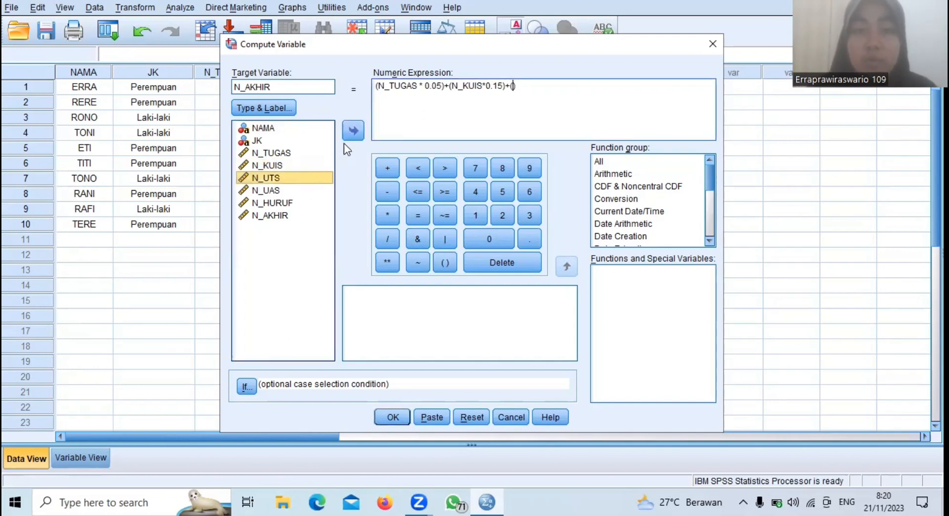
click(356, 131)
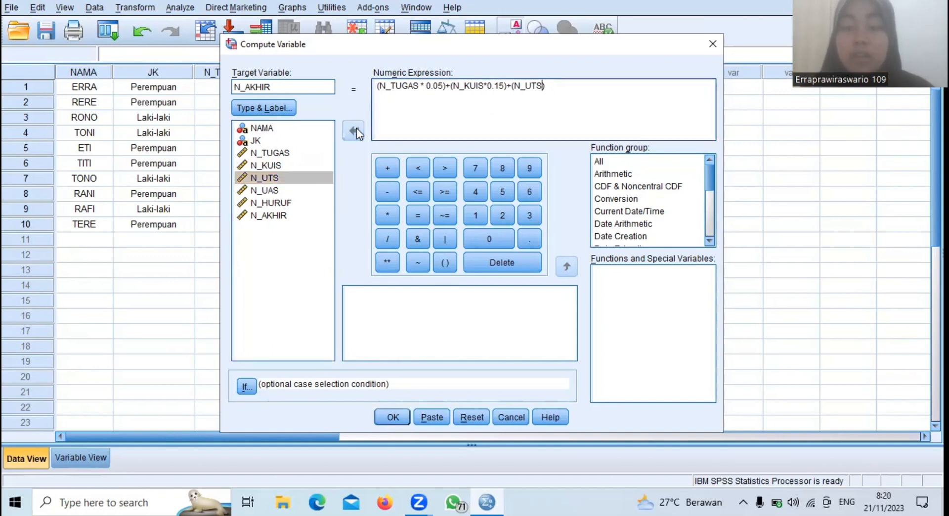
text(*)
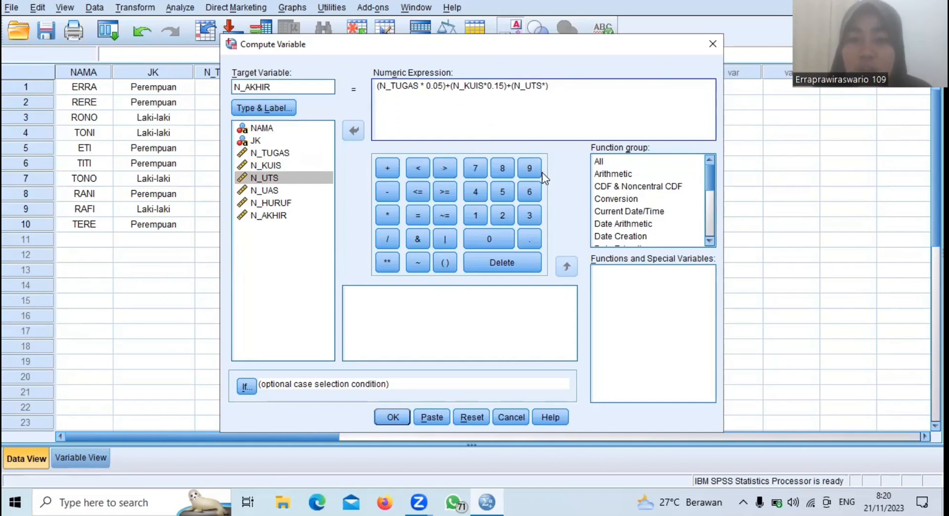
click(503, 242)
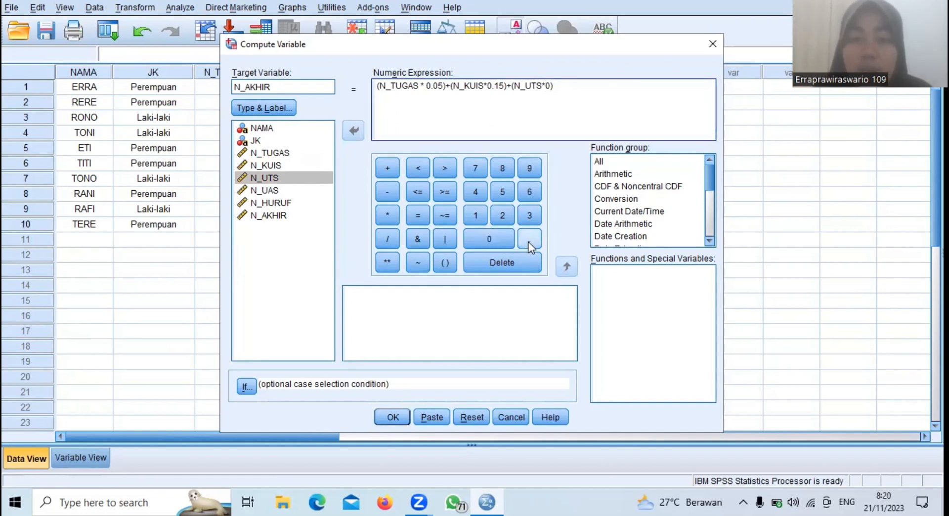
click(528, 241)
click(526, 221)
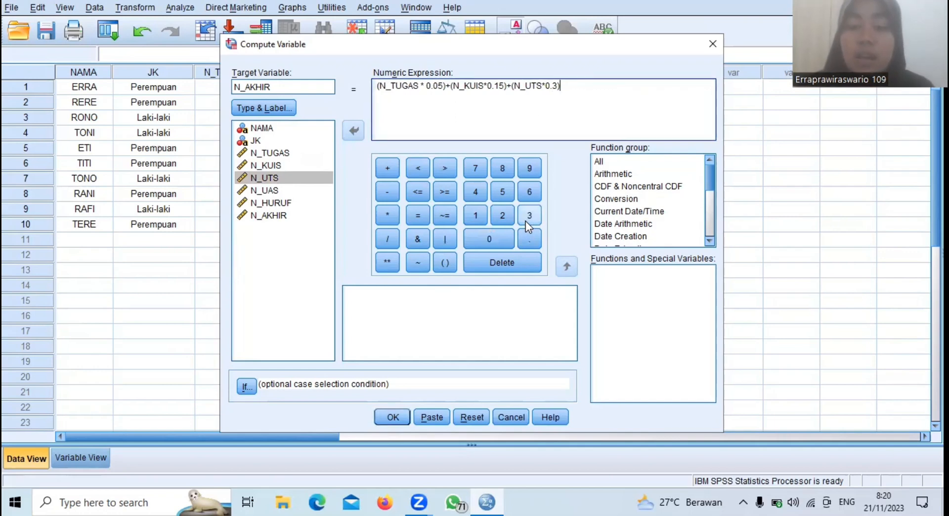
Step: Complete the numeric expression with the weighted final exam term +(N_UAS*0.5)
text(+)
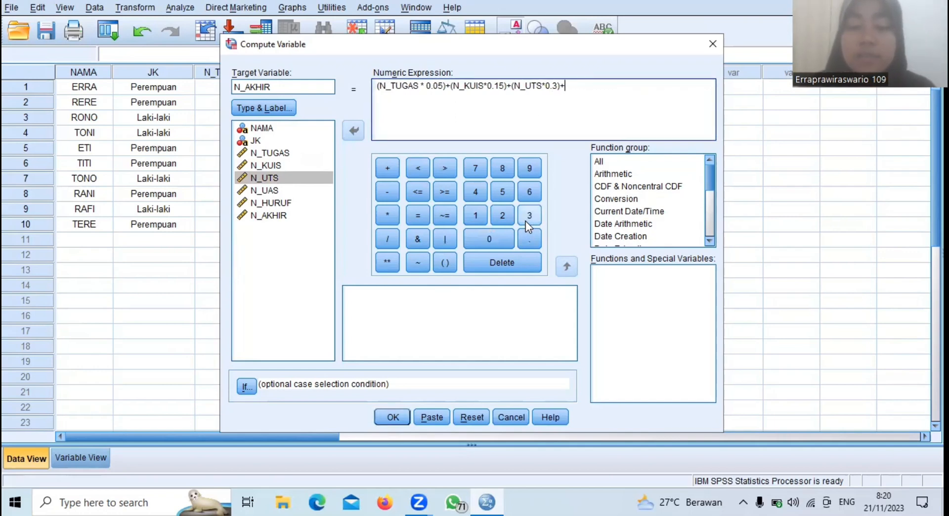
text(()
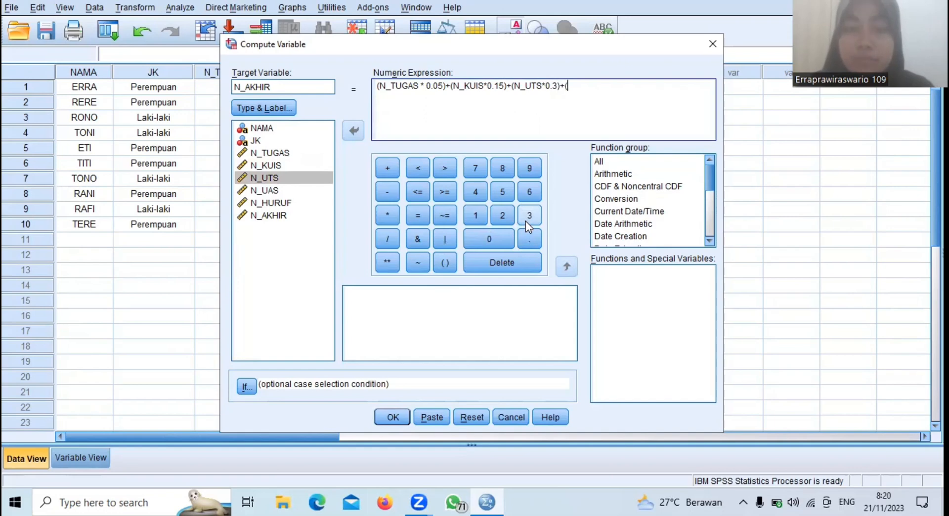
click(283, 187)
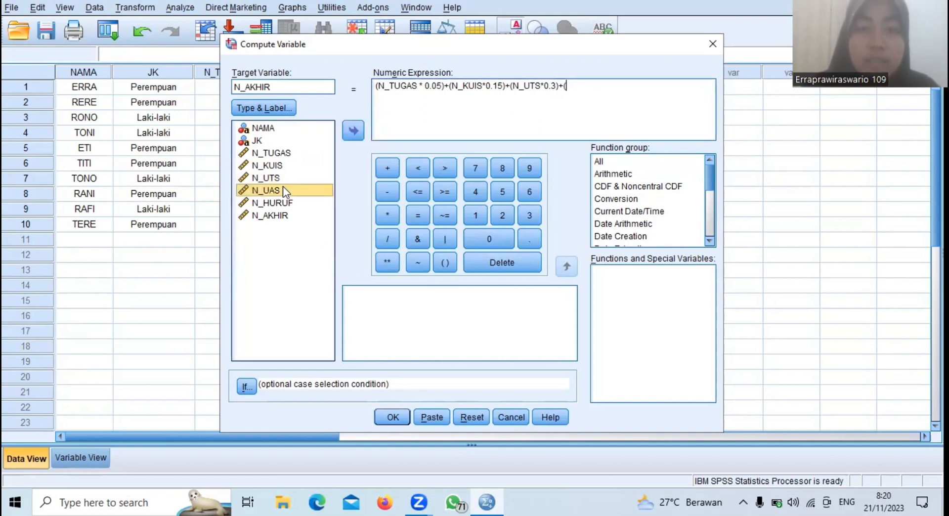
click(354, 131)
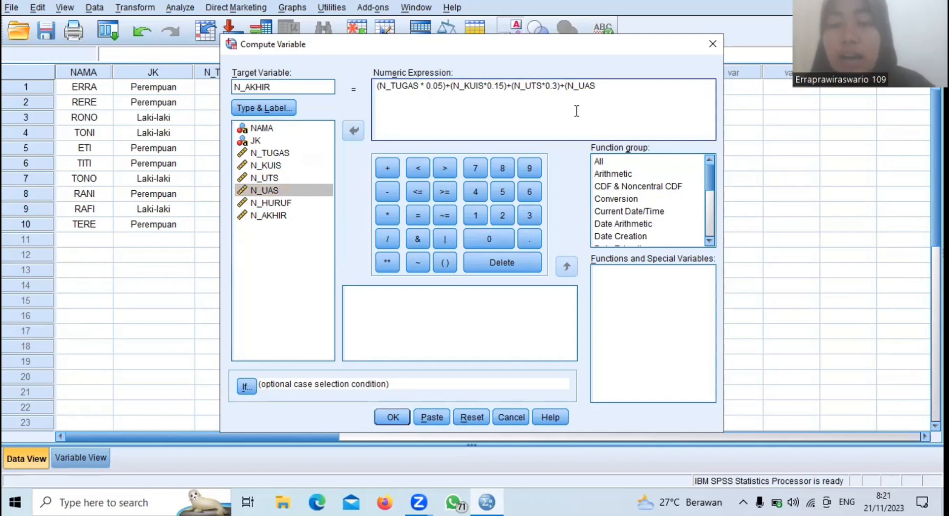
text(*)
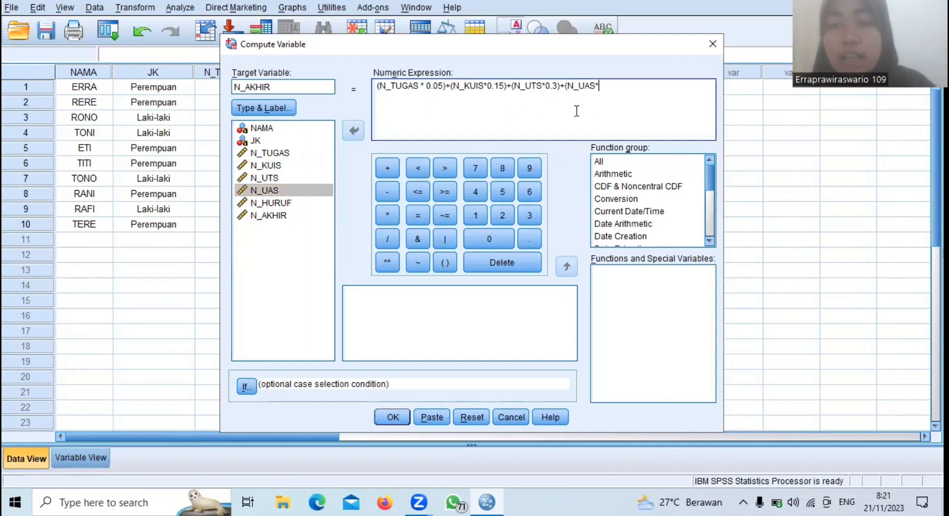
click(497, 234)
click(524, 240)
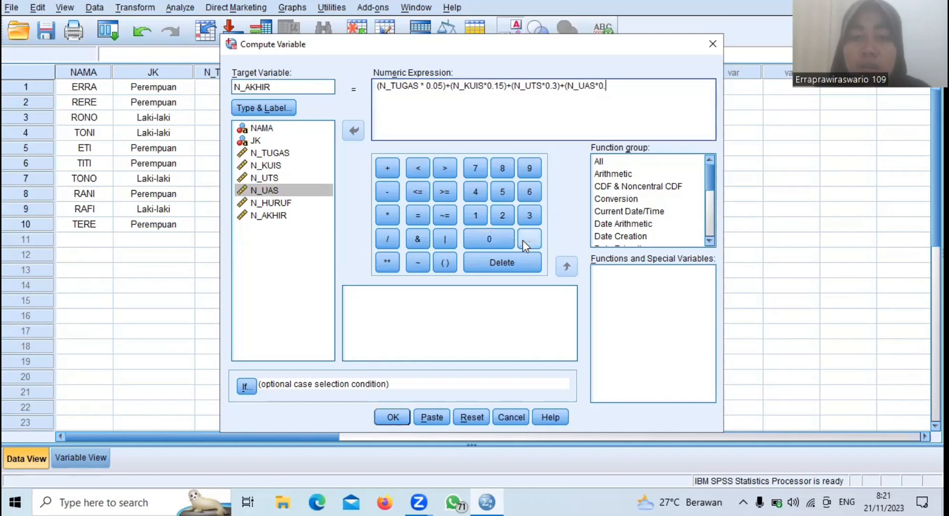
click(501, 191)
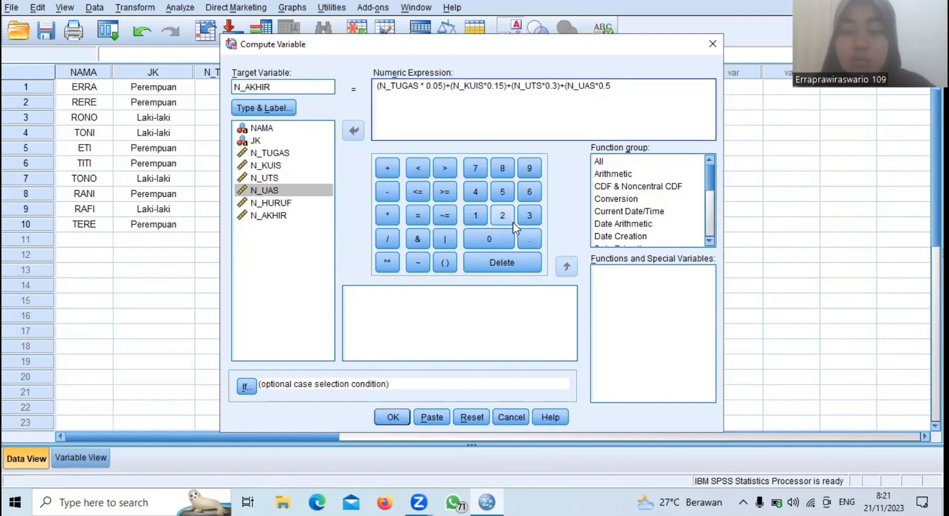
text())
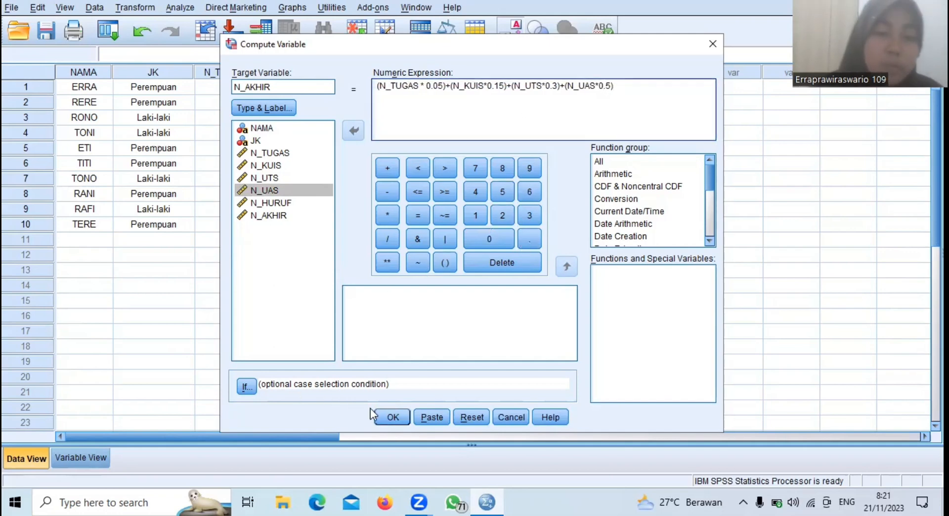
Step: Run the computation, allowing the existing N_AKHIR variable to change, and return from the output log to the dataset
click(389, 420)
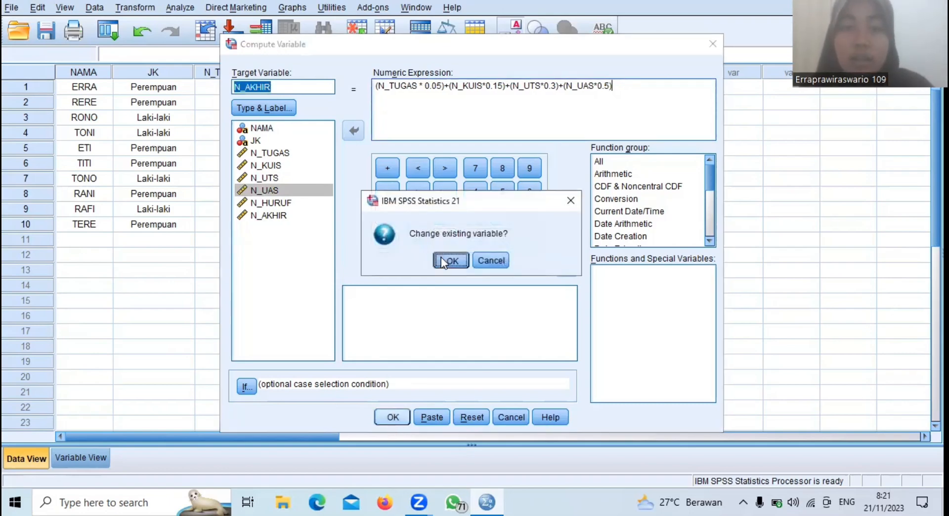
click(445, 260)
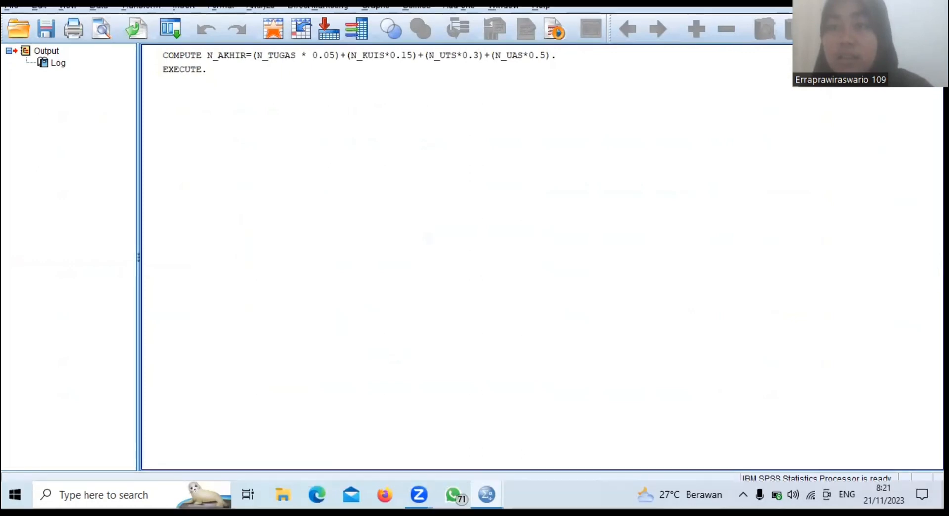
click(865, 1)
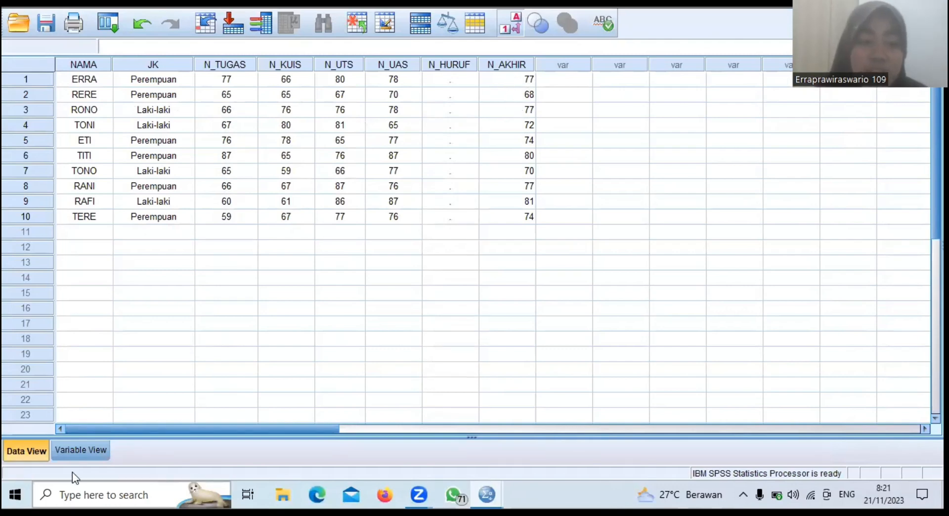
Step: Set the alignment of the N_AKHIR variable to Center and return to Data View
click(77, 450)
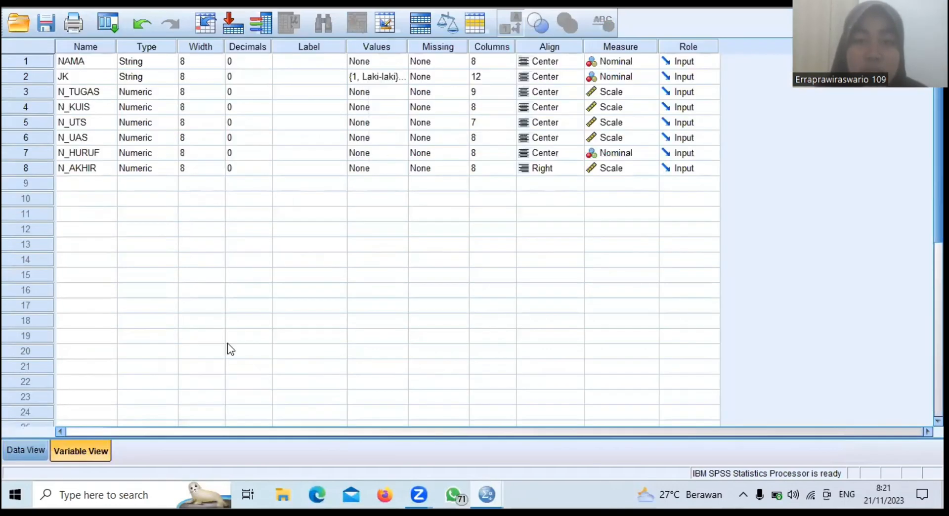
click(576, 170)
click(568, 208)
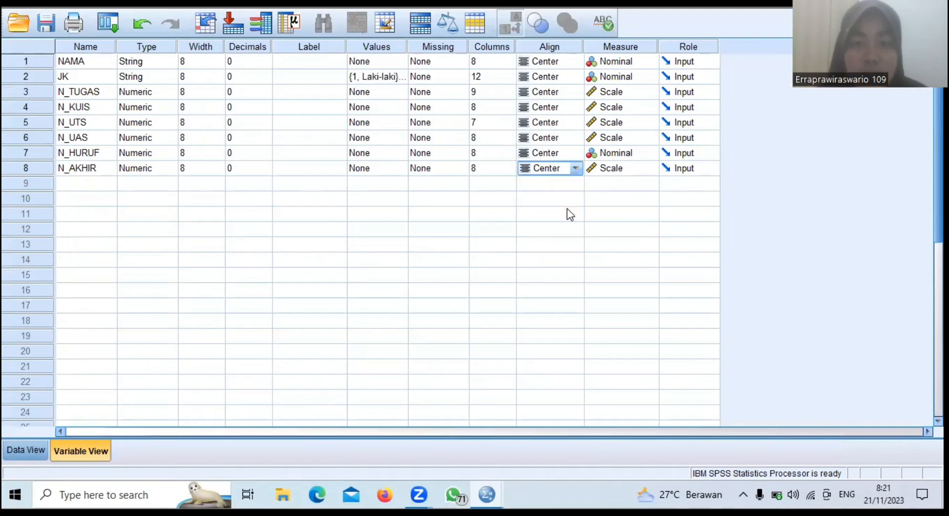
click(26, 449)
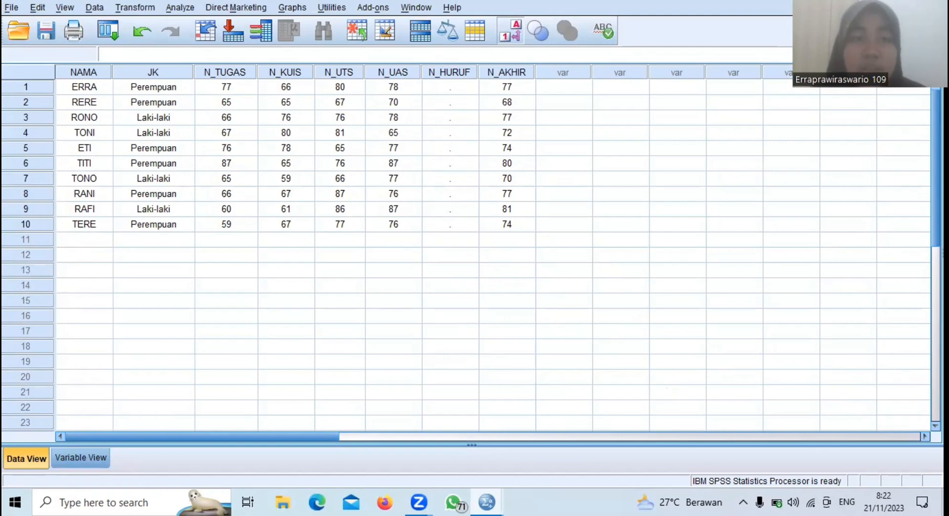
Step: Start Recode into Different Variables with N_AKHIR as the input variable
click(146, 8)
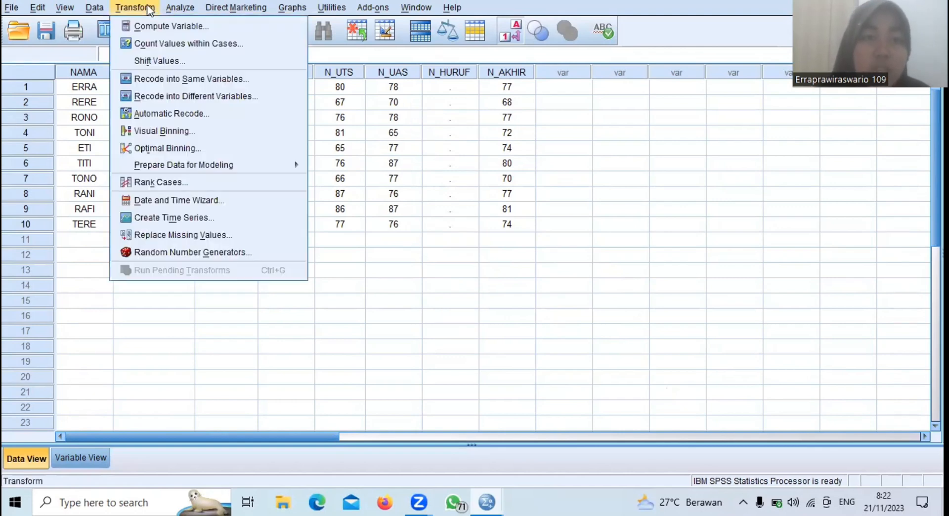
click(200, 96)
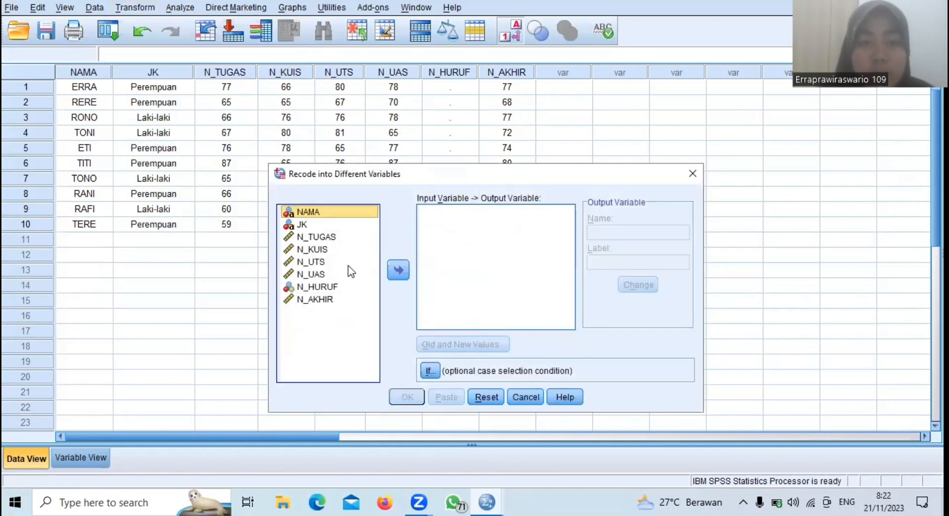
click(318, 289)
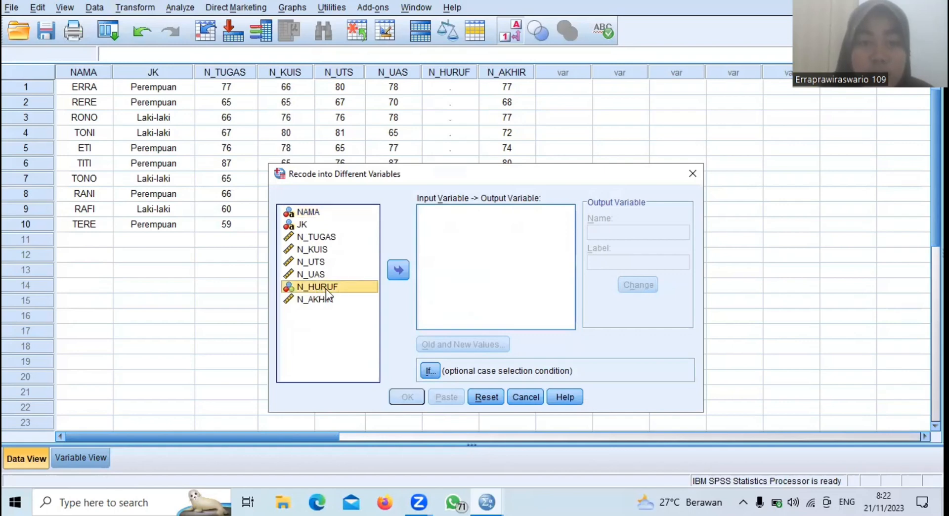
click(330, 301)
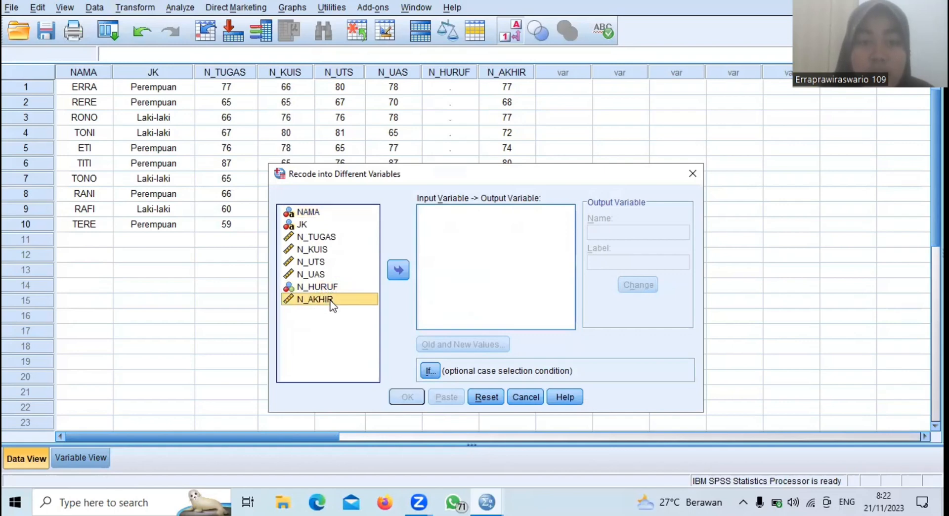
click(397, 271)
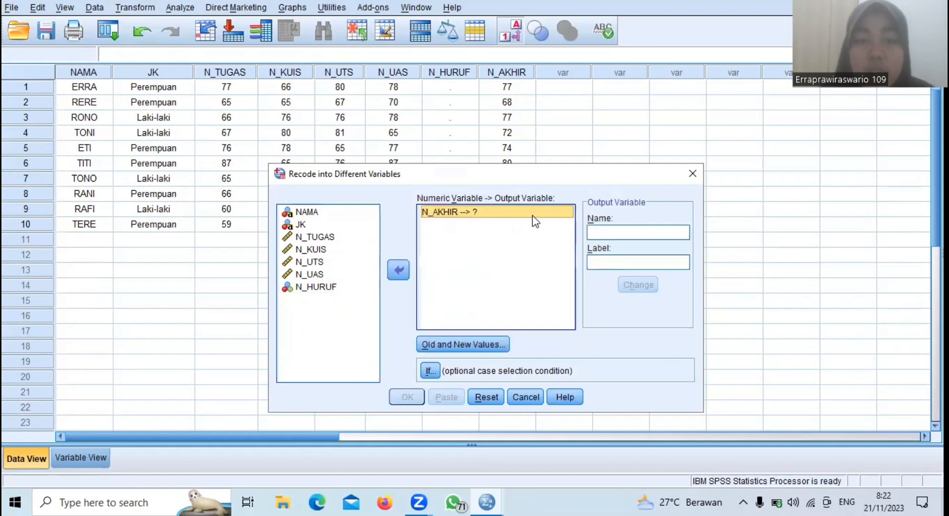
Step: Enter N_HURUF as the output variable name and try to assign it to N_AKHIR
click(611, 231)
text(N)
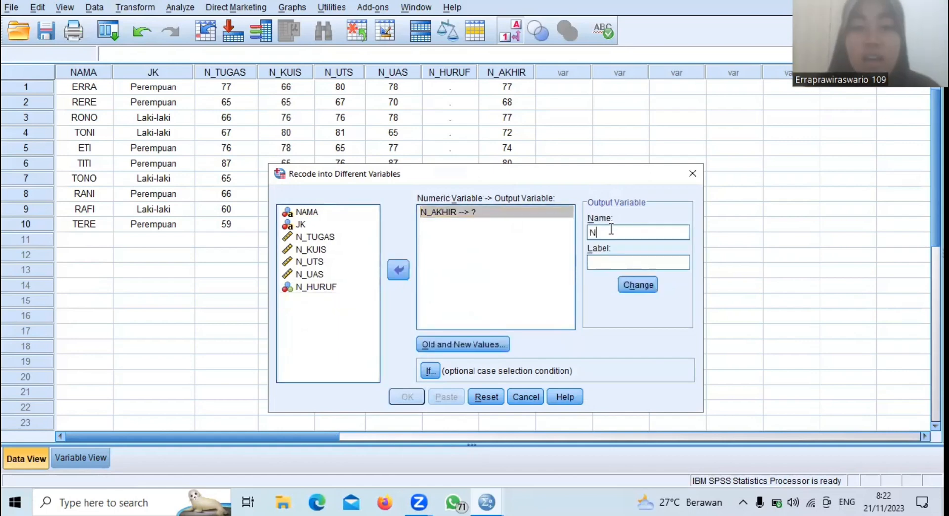
text(_)
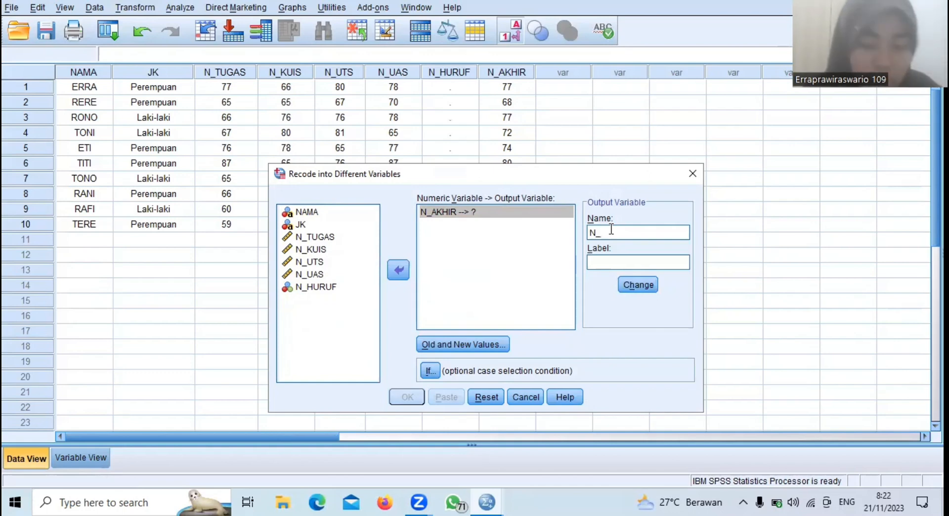
text(HURU)
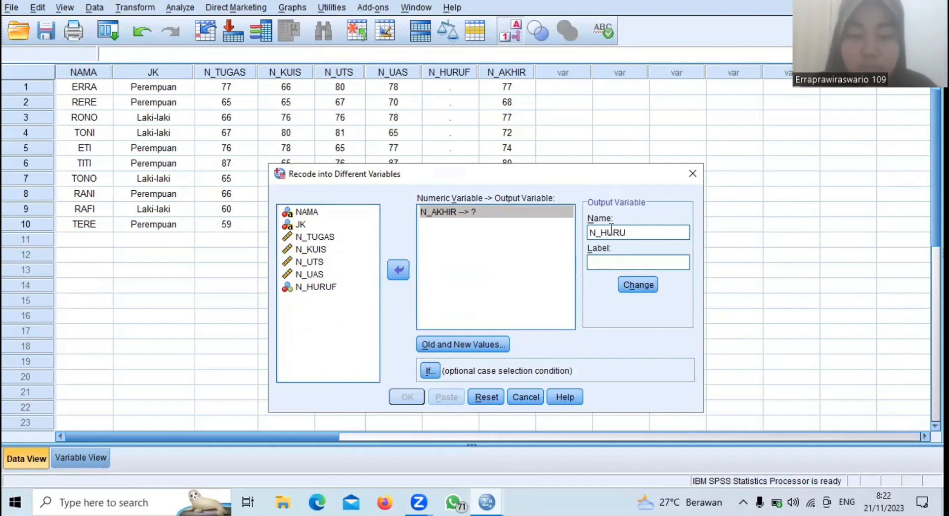
text(F)
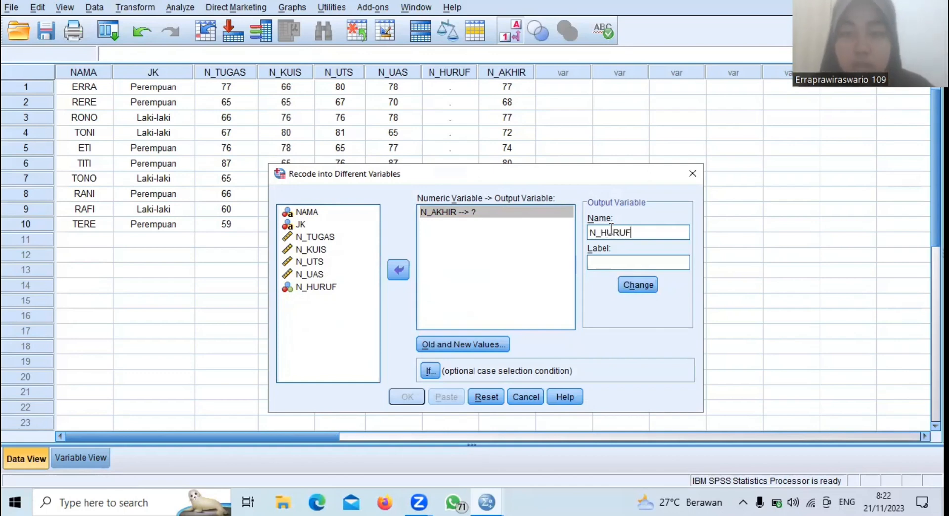
click(636, 285)
click(485, 316)
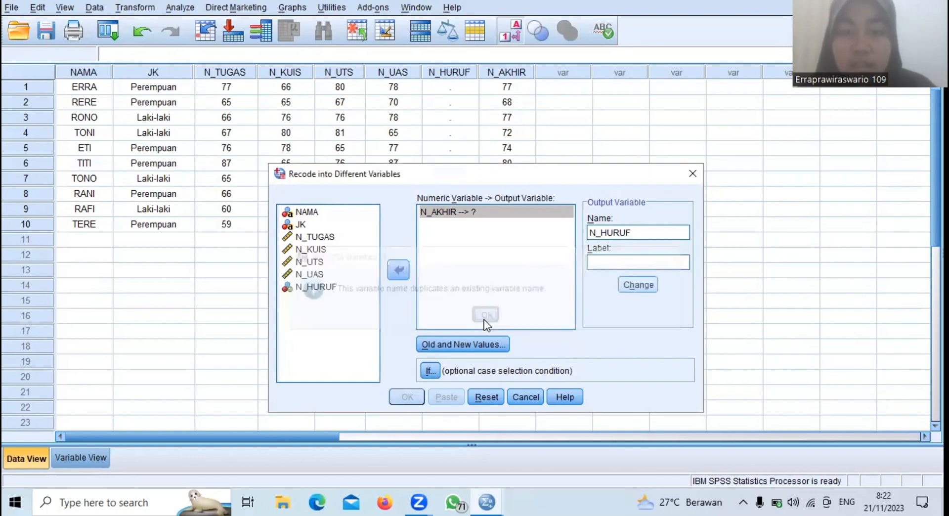
Step: Define the first recode rule in the old and new values, mapping the range 0 through 50 to 1
click(453, 346)
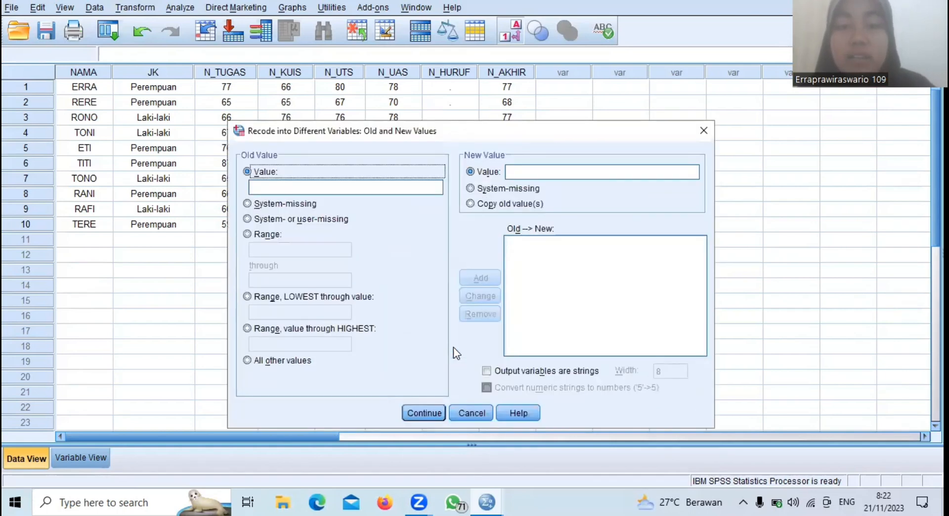
click(247, 235)
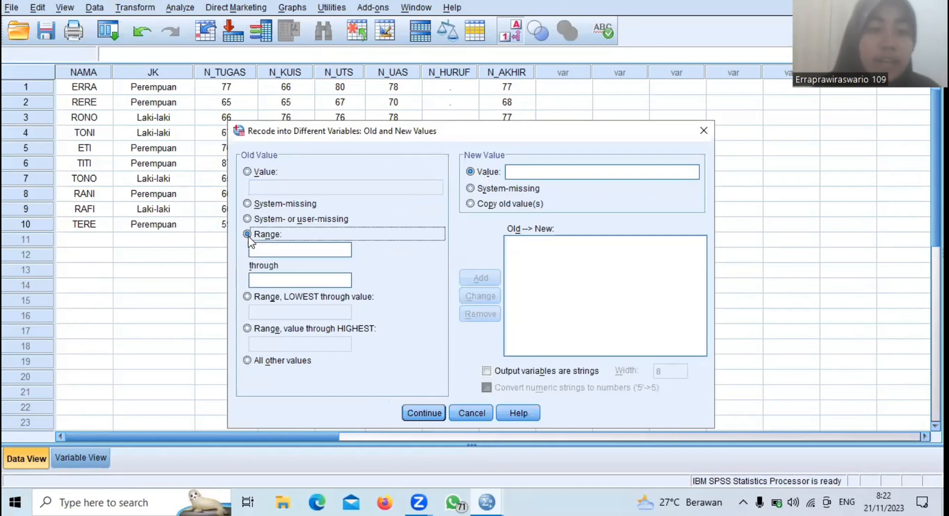
click(264, 248)
text(0)
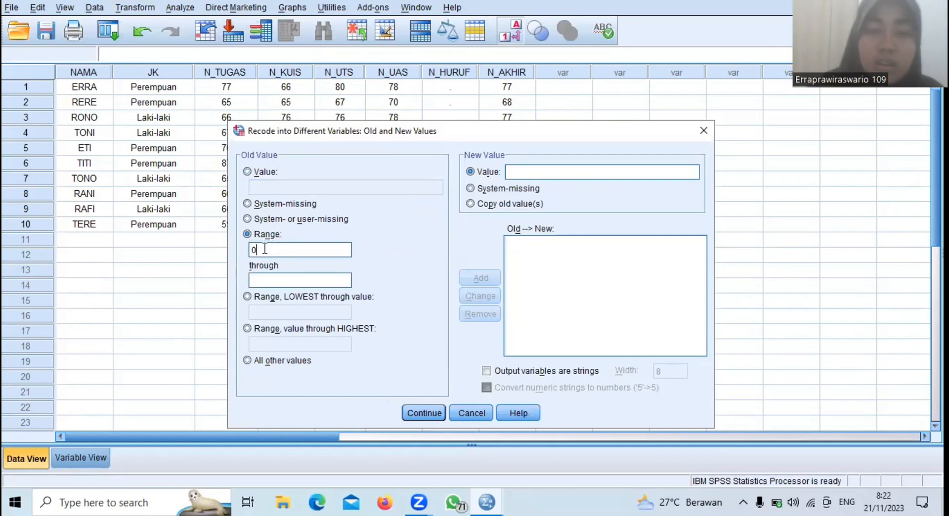
click(257, 283)
text(50)
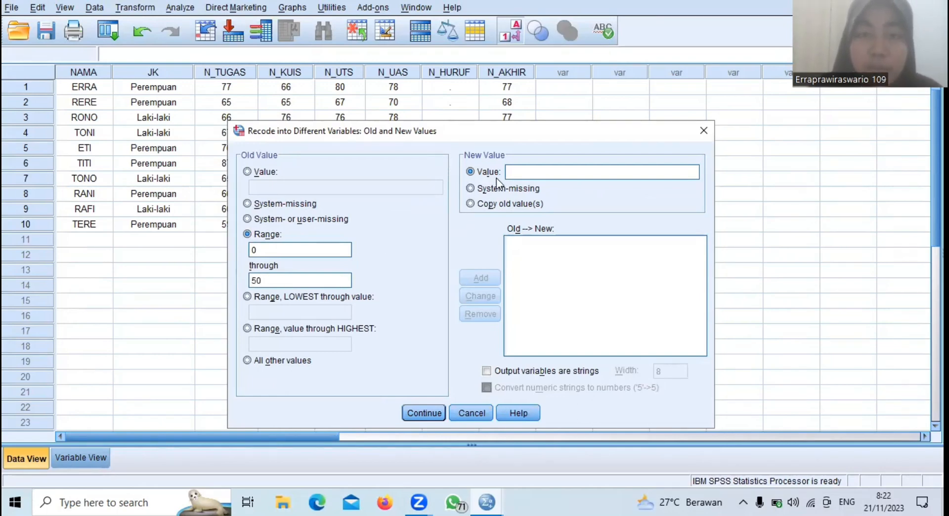
text(1)
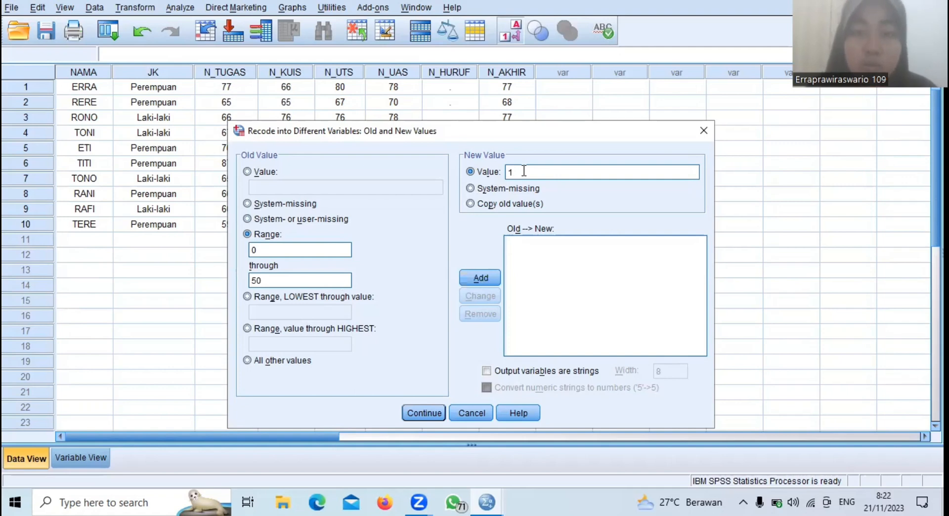
click(488, 274)
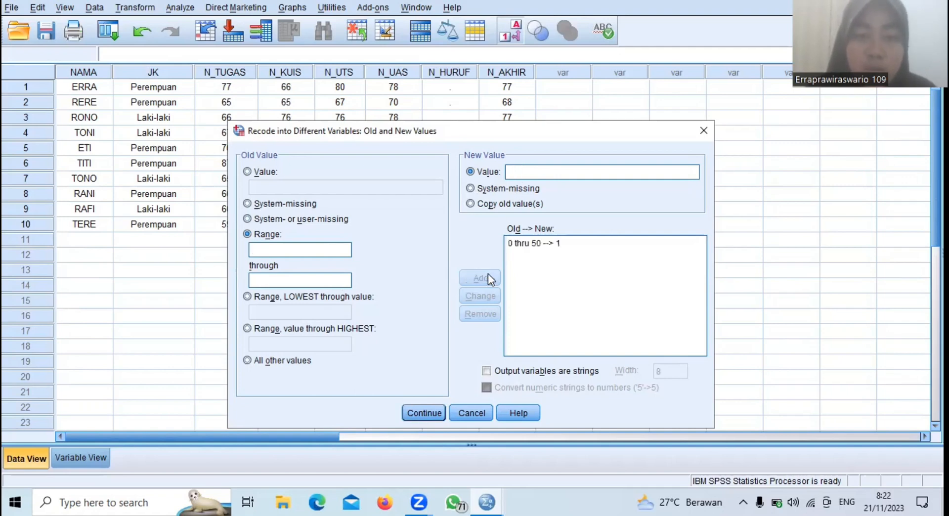
Step: Add a recode rule mapping the range 50 through 70 to the new value 2
click(278, 245)
text(50)
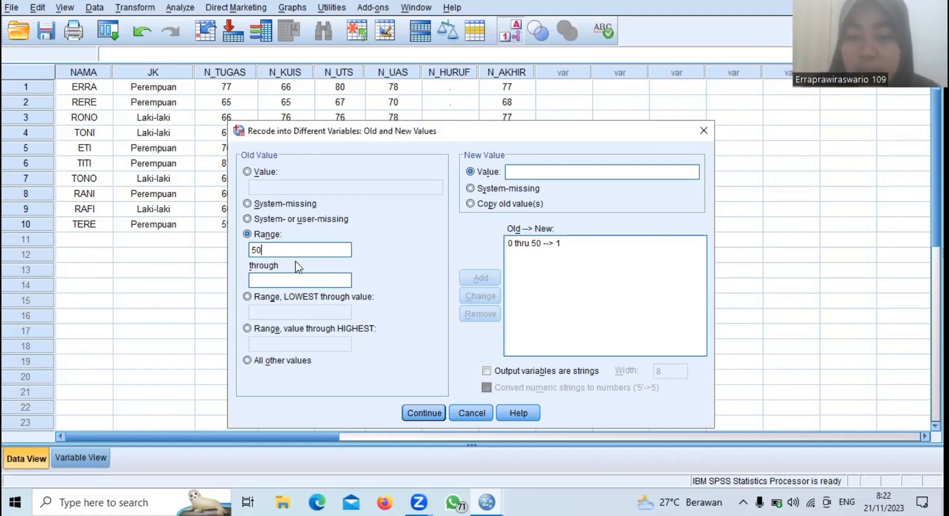
click(276, 281)
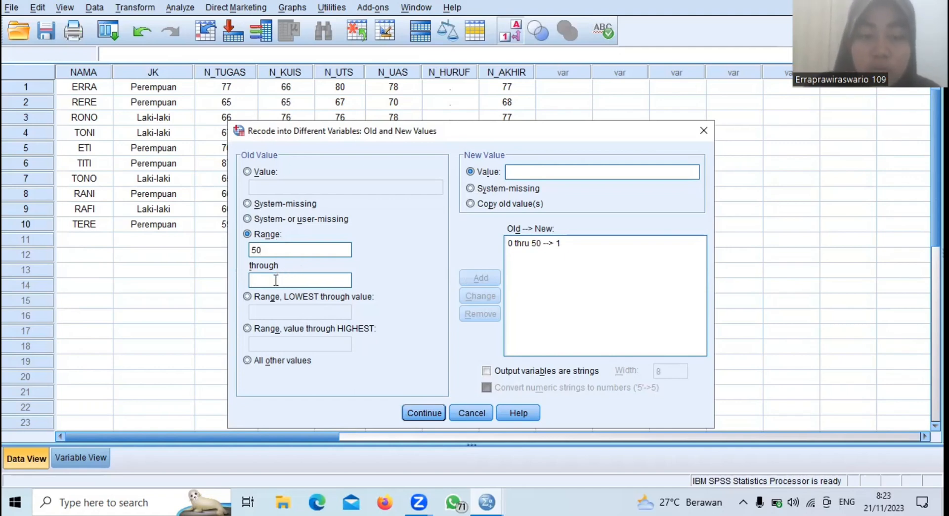
text(70)
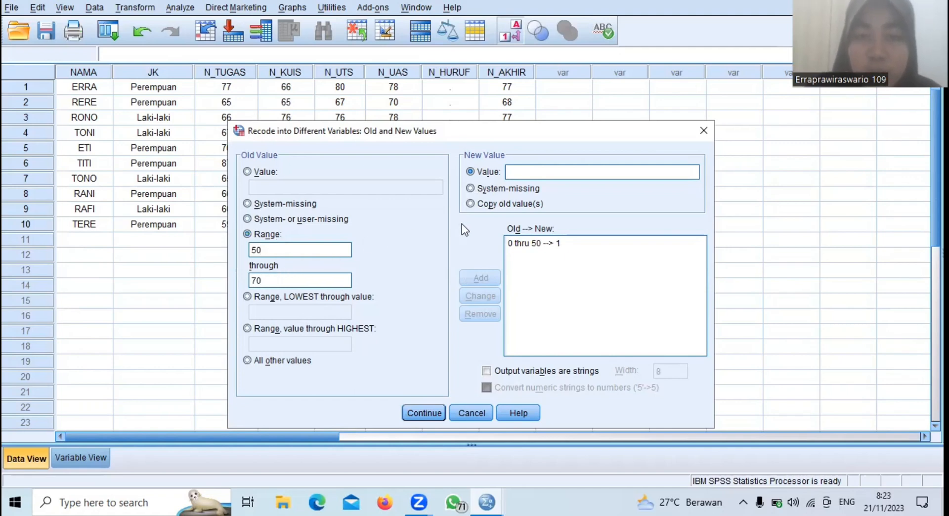
text(2)
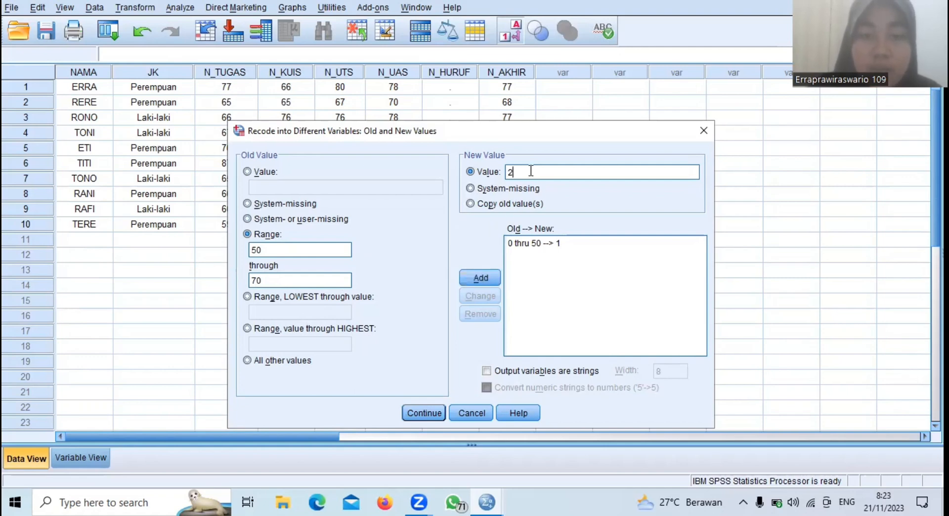
click(483, 275)
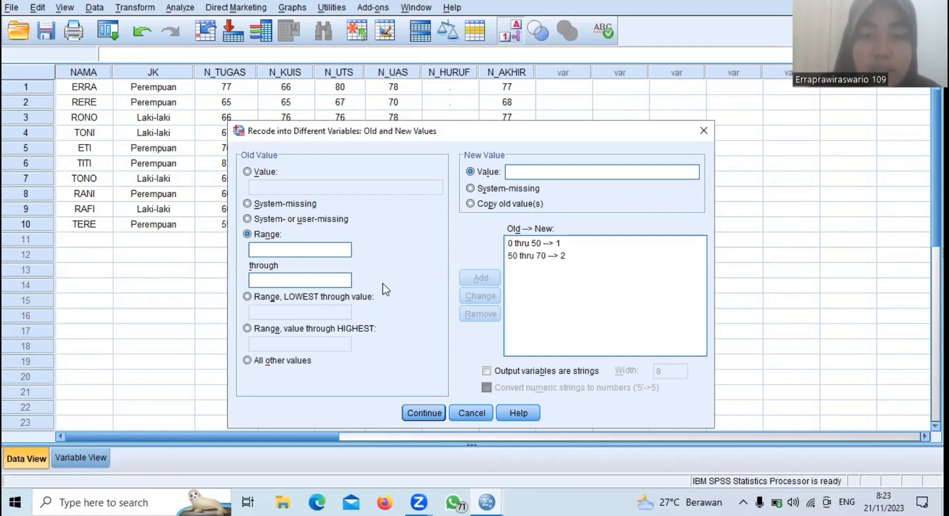
Step: Add a recode rule mapping the range 70 through 85 to the new value 3
click(284, 255)
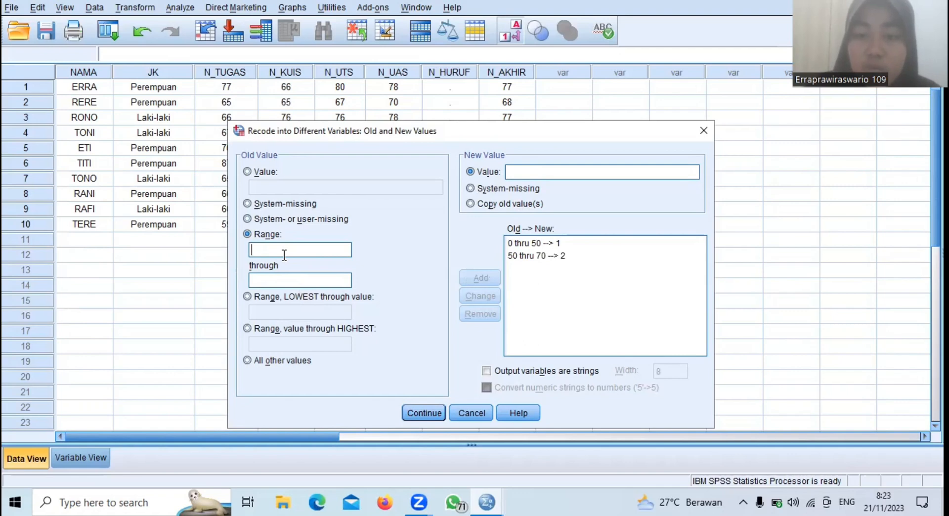
text(70)
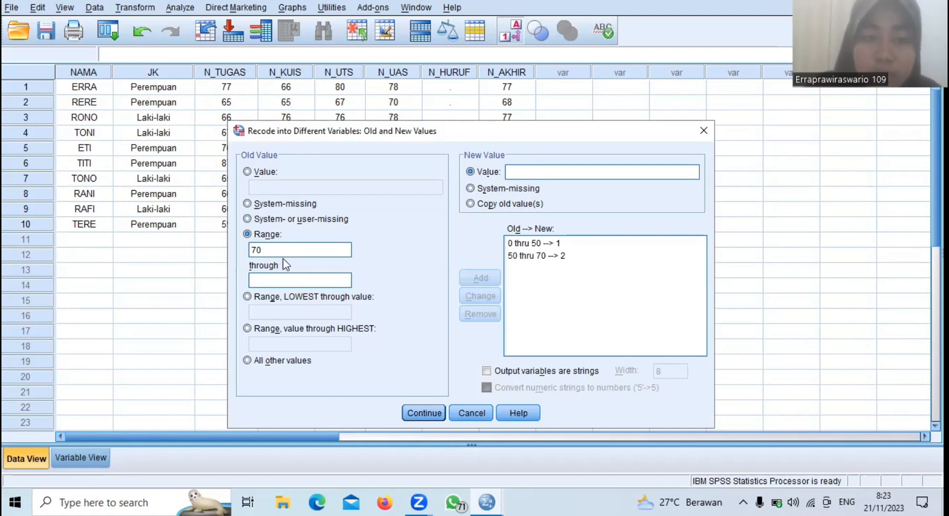
click(291, 278)
text(85)
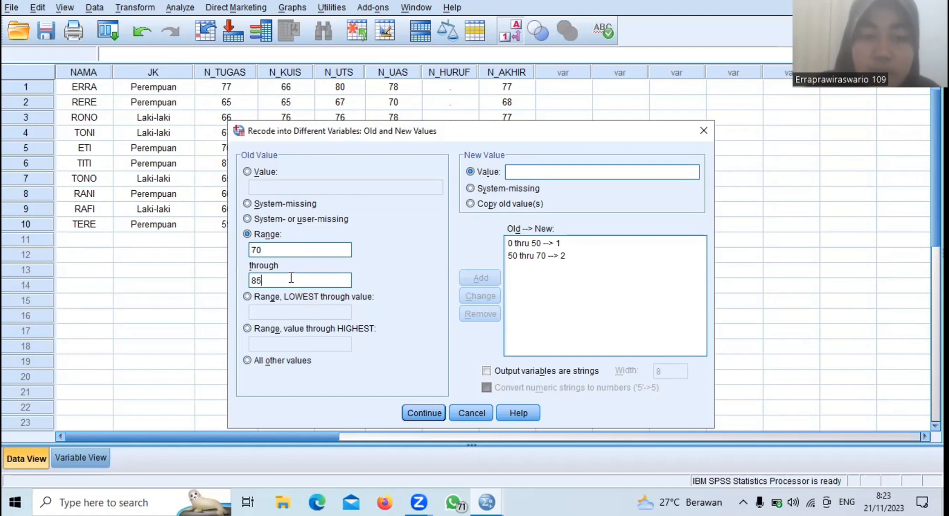
click(557, 172)
text(3)
click(469, 278)
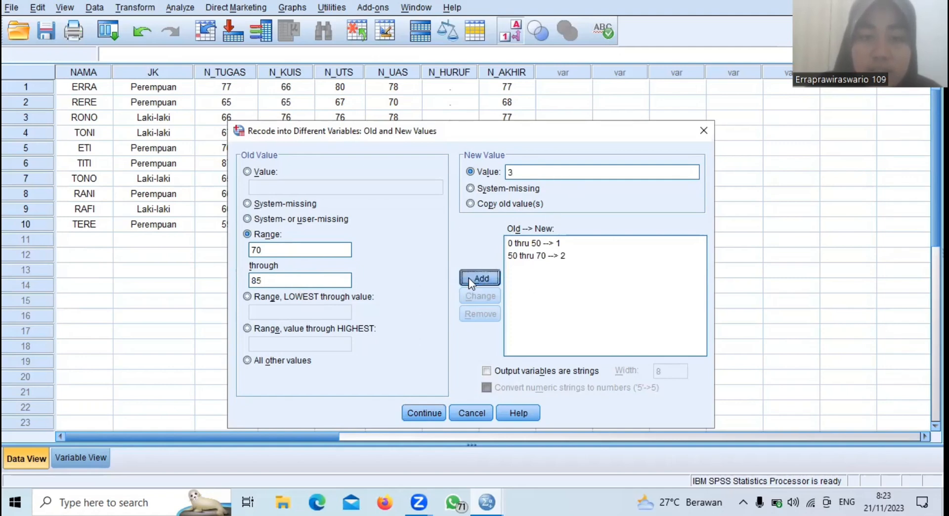
Step: Add a recode rule mapping the range 85 through 100 to the new value 4
click(263, 251)
text(85)
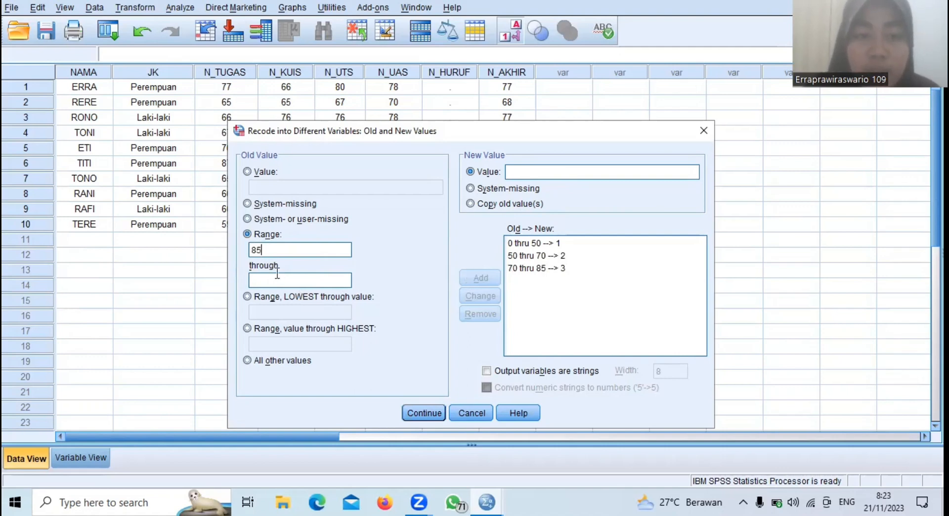
click(277, 278)
text(100)
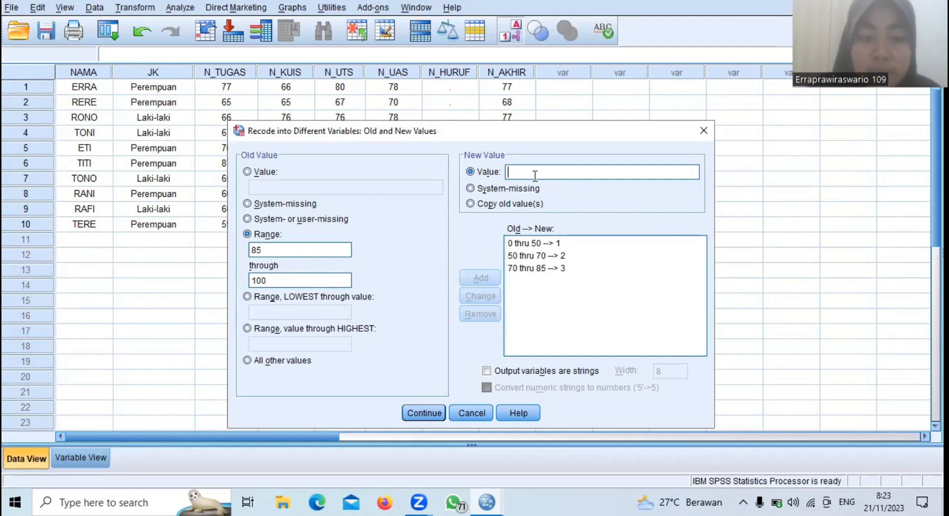
text(4)
click(480, 280)
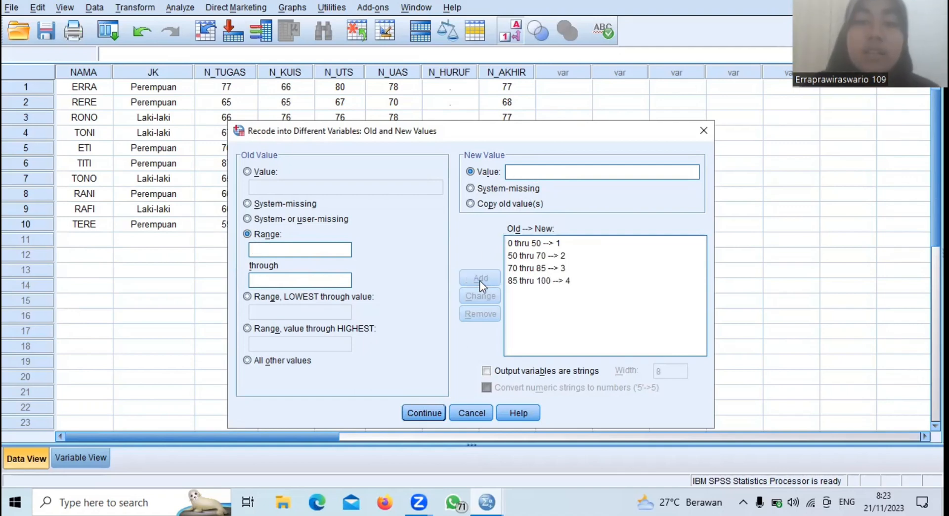
Step: Accept the recode rules, run the recode of N_AKHIR into N_HURUF, and return from the output log to the dataset
click(428, 414)
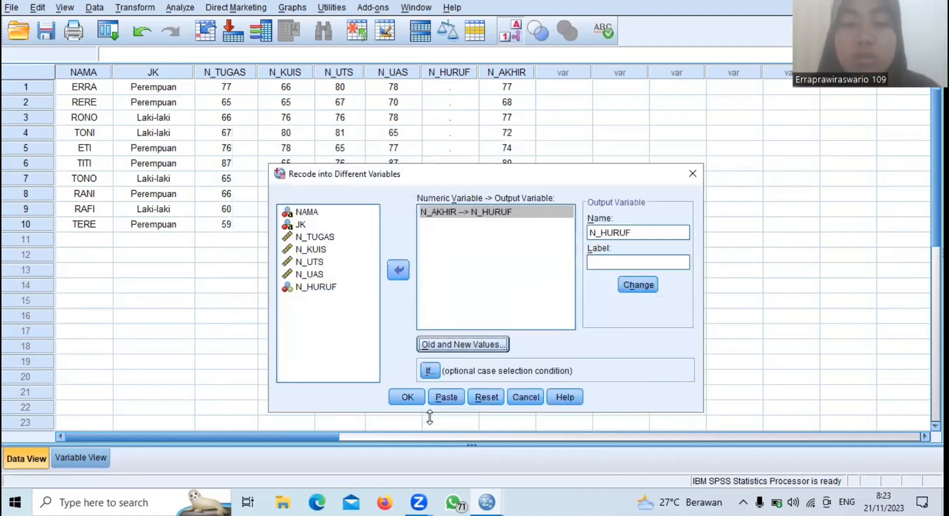
click(409, 398)
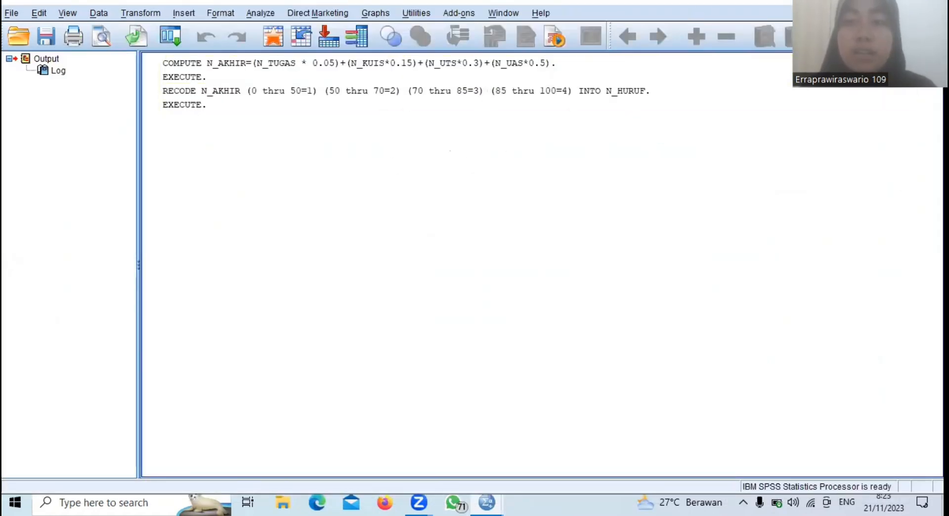
click(864, 3)
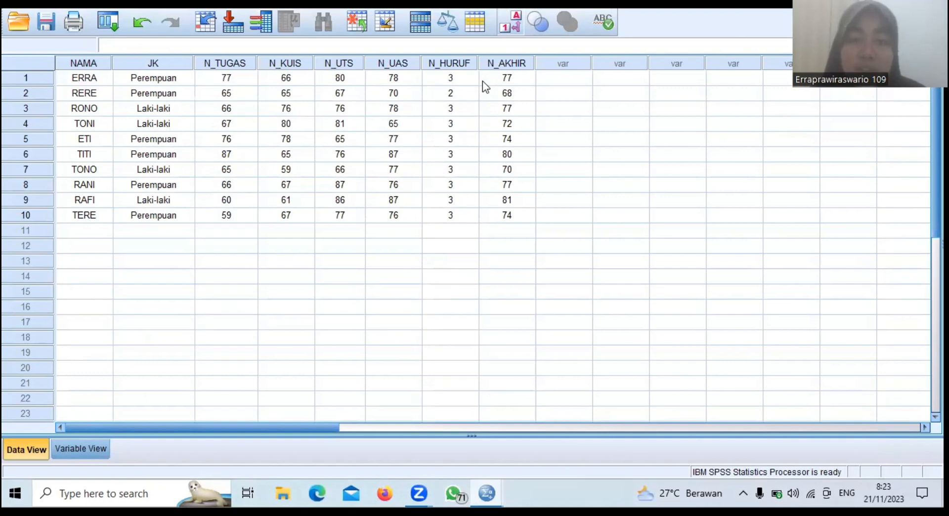
Step: Open the value labels of N_HURUF in Variable View and add the label D for value 1
click(89, 451)
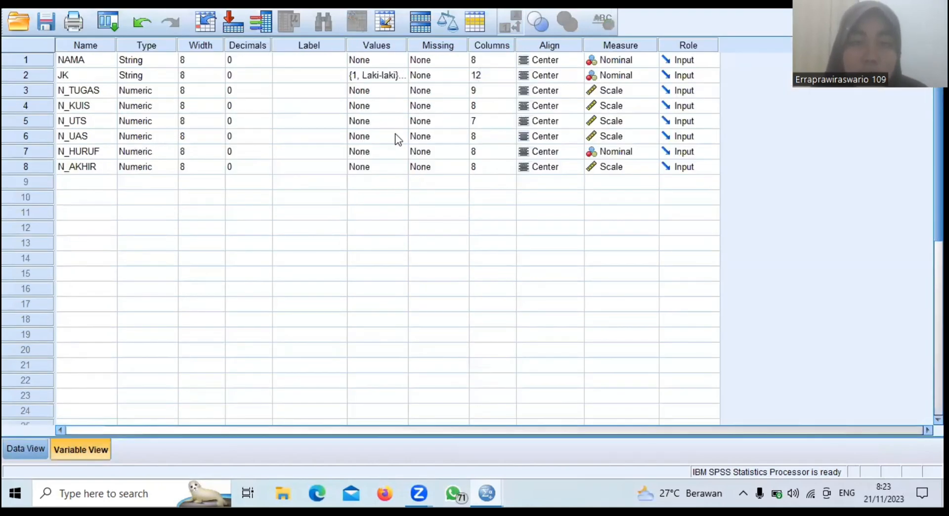
click(401, 156)
click(401, 155)
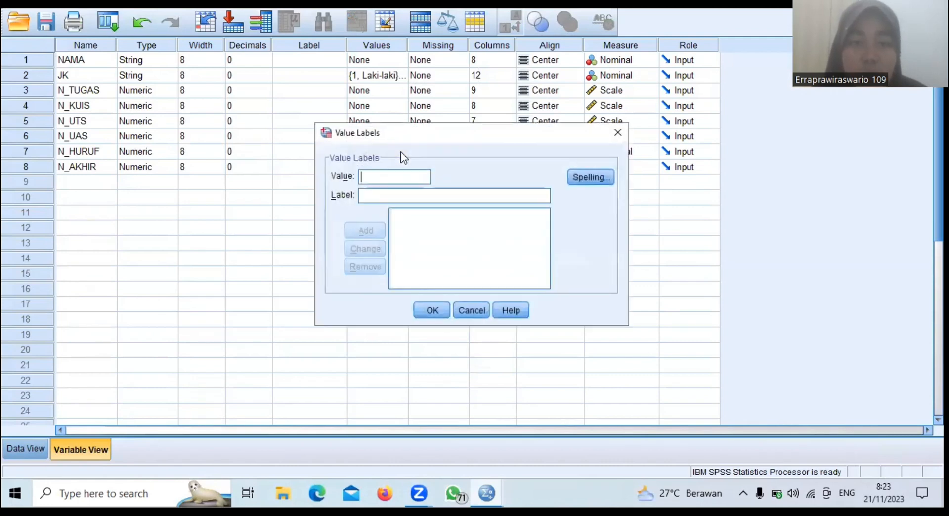
text(1)
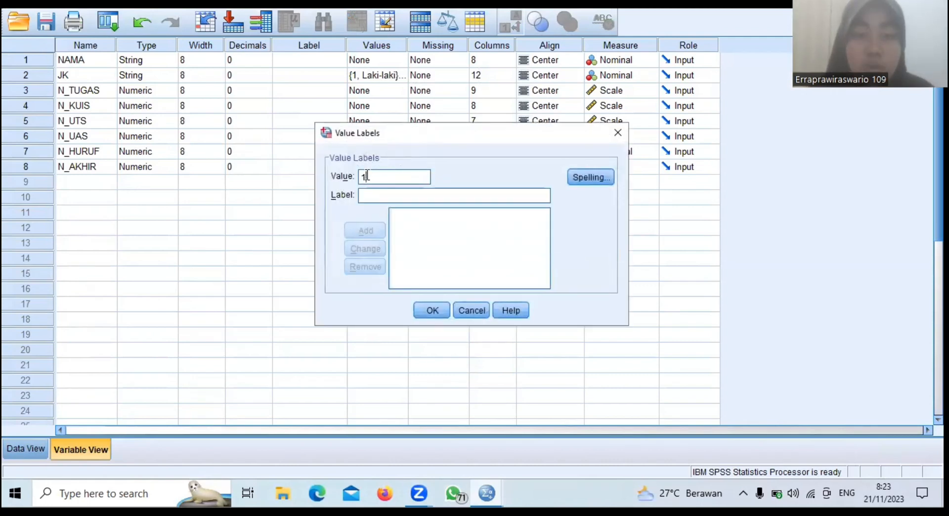
click(368, 195)
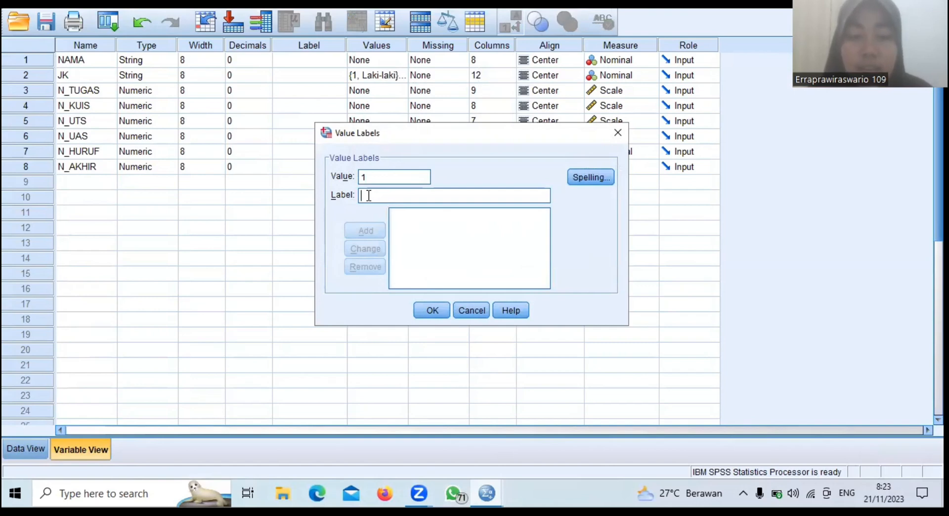
text(D)
click(365, 228)
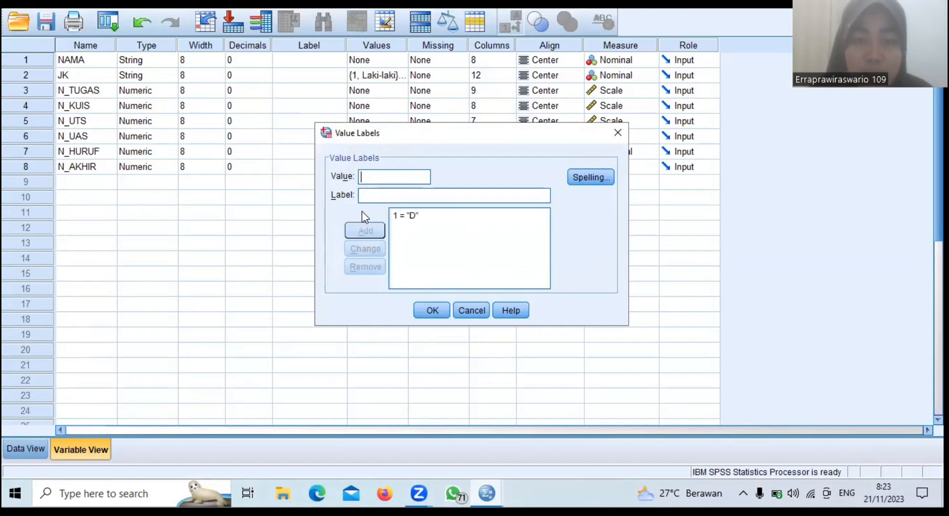
Step: Add the N_HURUF value labels C for value 2 and B for value 3
text(2)
click(374, 197)
text(C)
click(369, 229)
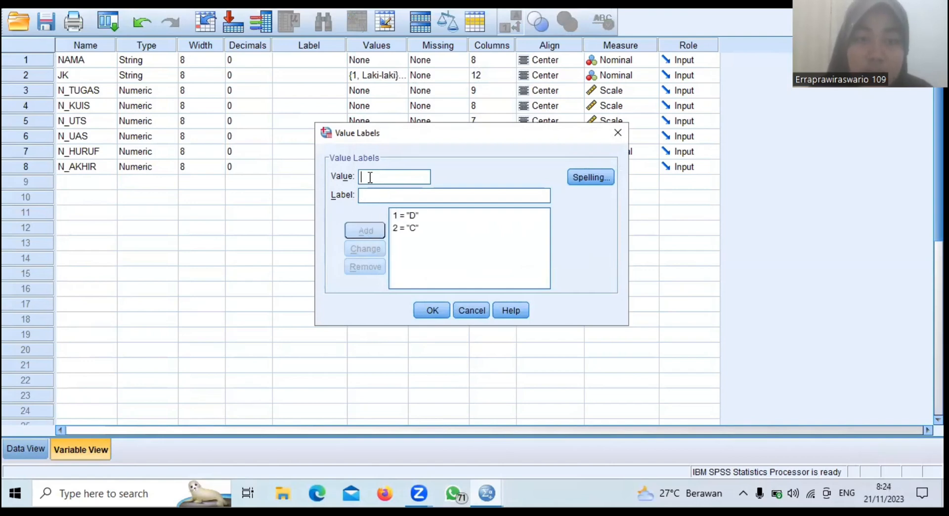
text(3)
click(374, 197)
text(B)
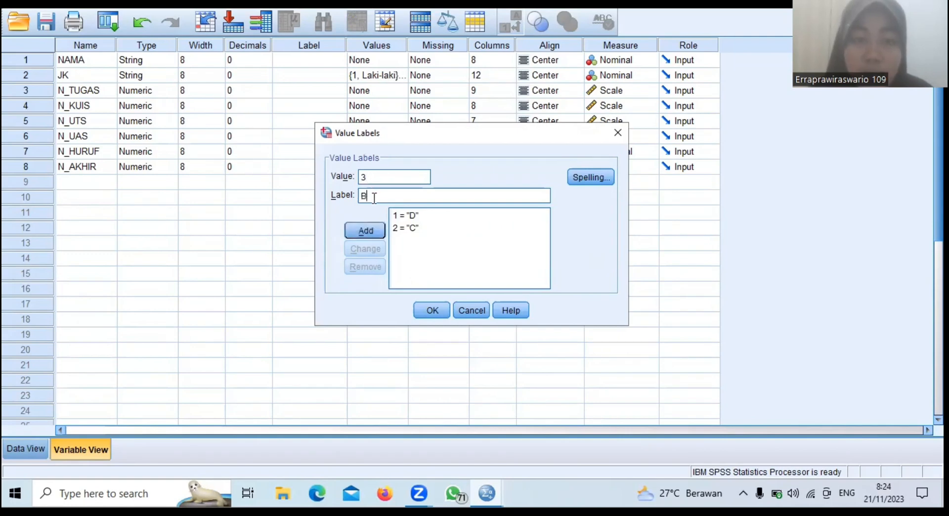
click(364, 231)
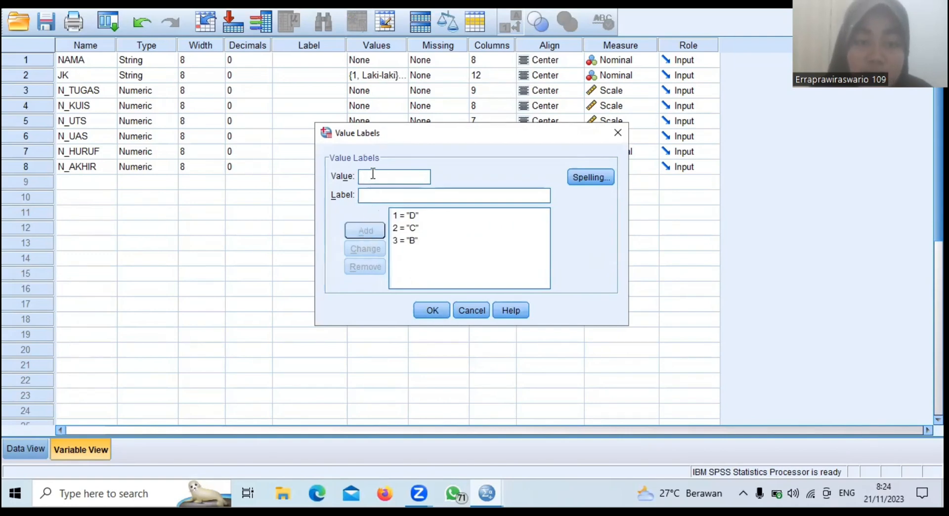
Step: Add the label A for value 4, accept the N_HURUF value labels, and return to Data View
text(4)
text(A)
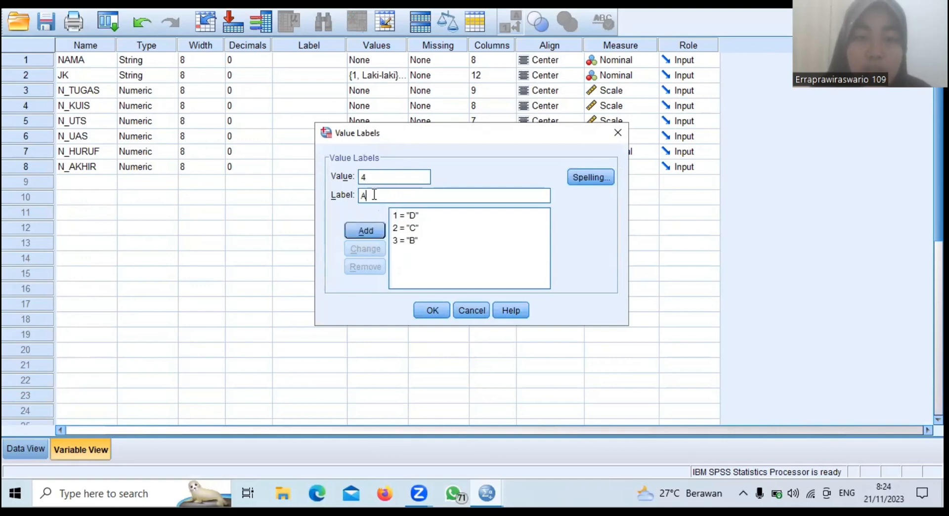
click(372, 226)
click(425, 310)
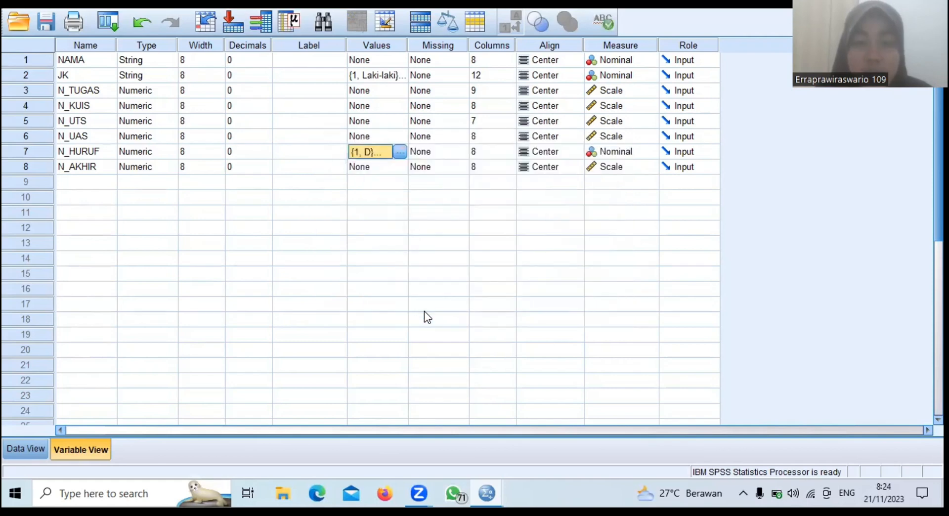
click(27, 448)
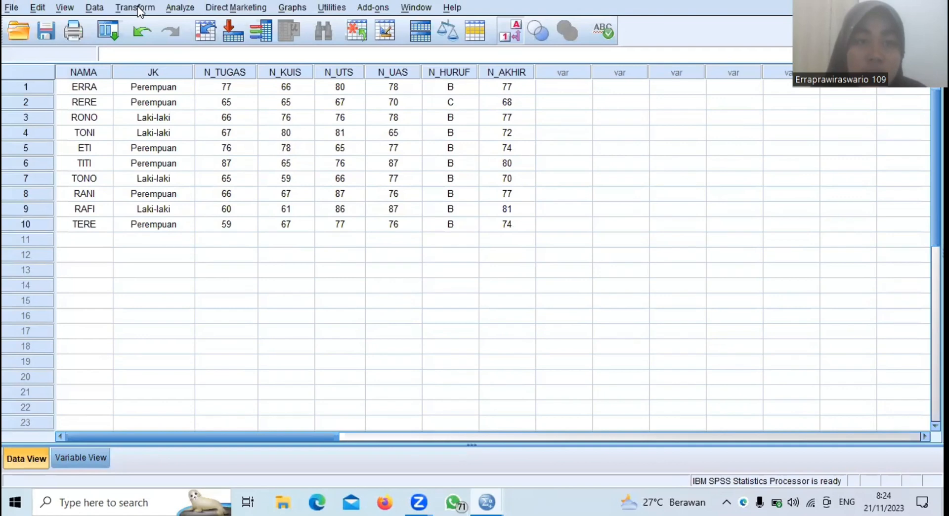
Step: Open Recode into Different Variables, remove the N_AKHIR to N_HURUF mapping, and add N_AKHIR again as the input variable
click(135, 0)
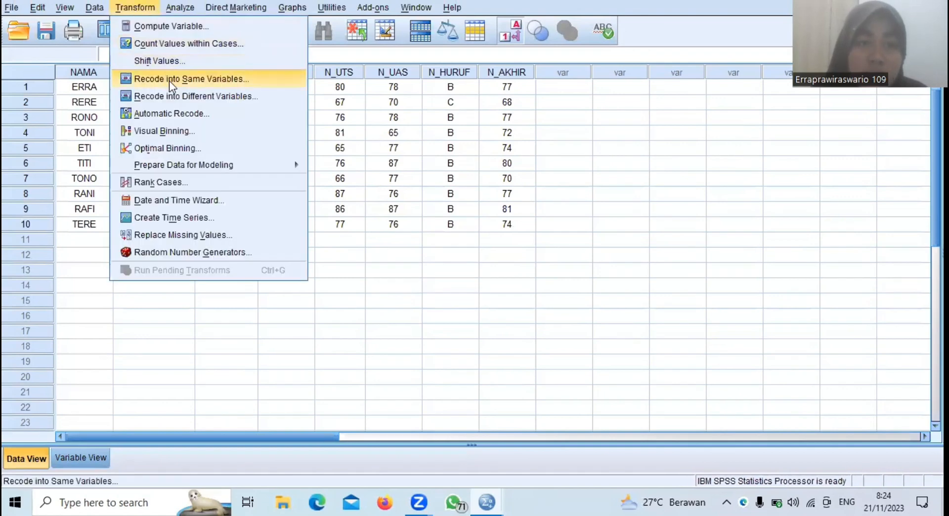
click(176, 94)
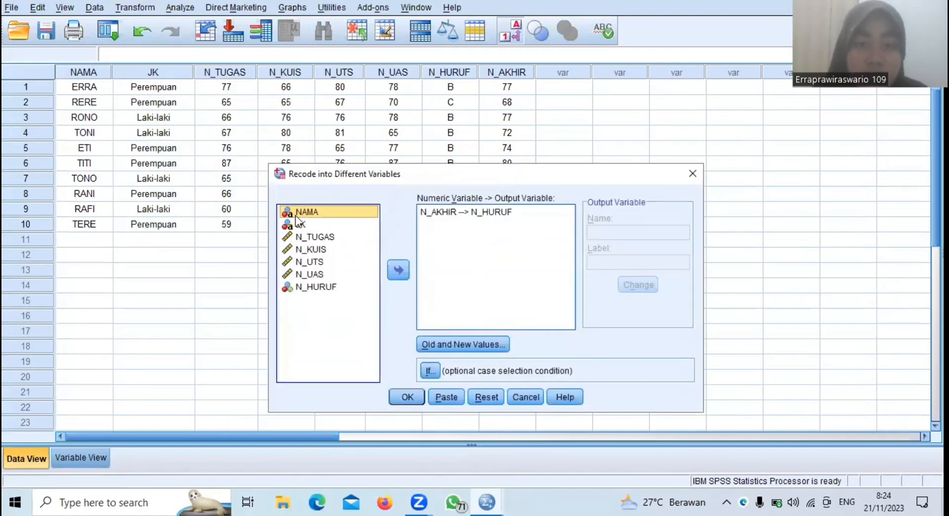
click(454, 220)
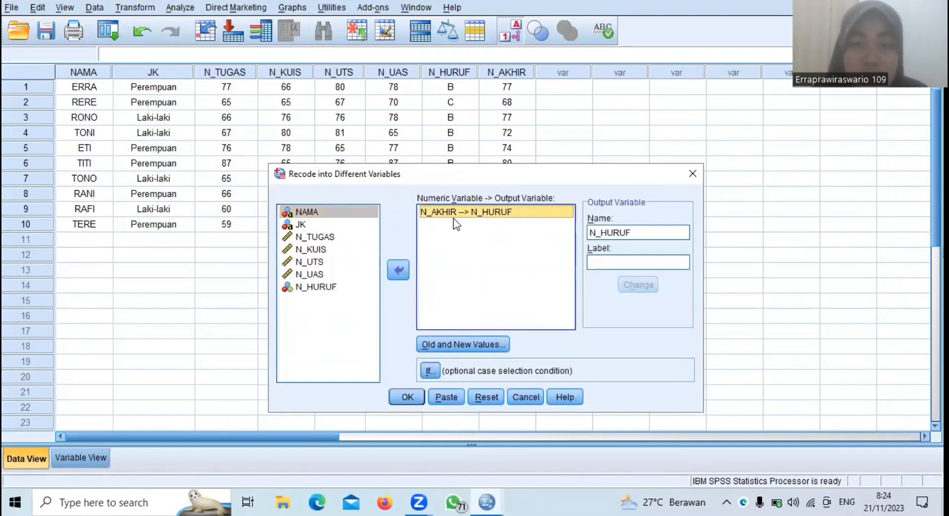
click(398, 269)
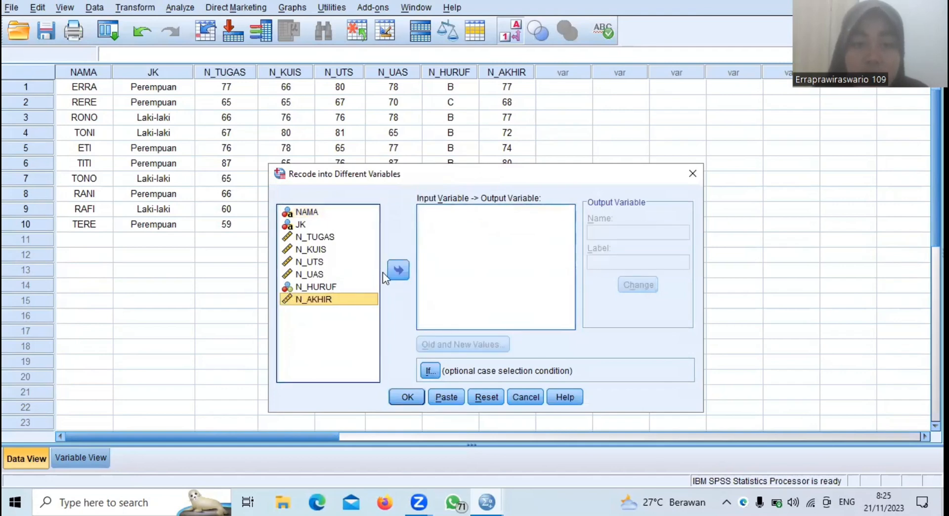
click(397, 271)
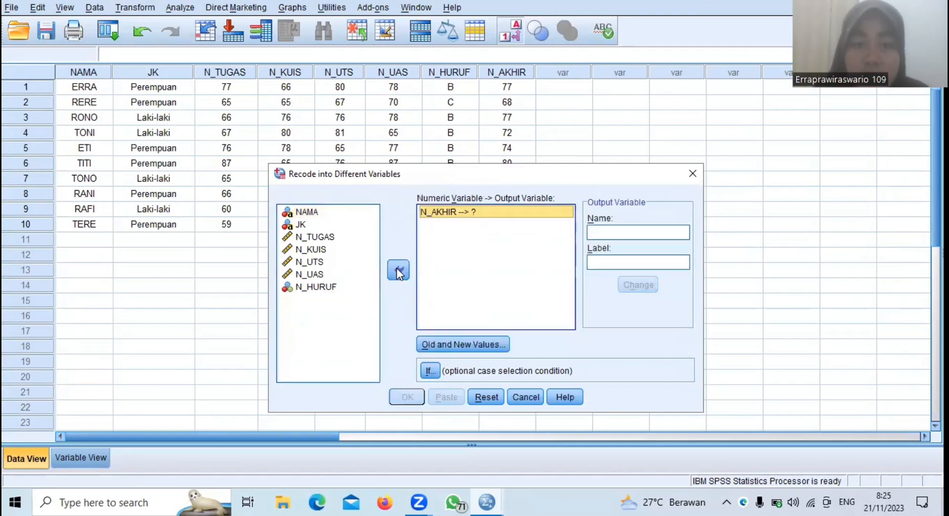
Step: Name the output variable for N_AKHIR KETERANGAN, apply the change, and open its old and new values
click(644, 235)
text(KET)
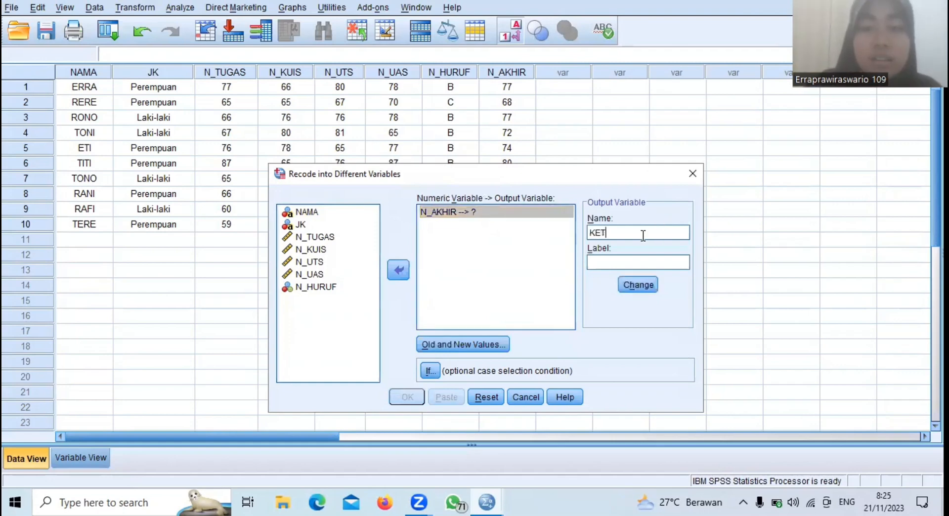
text(ER)
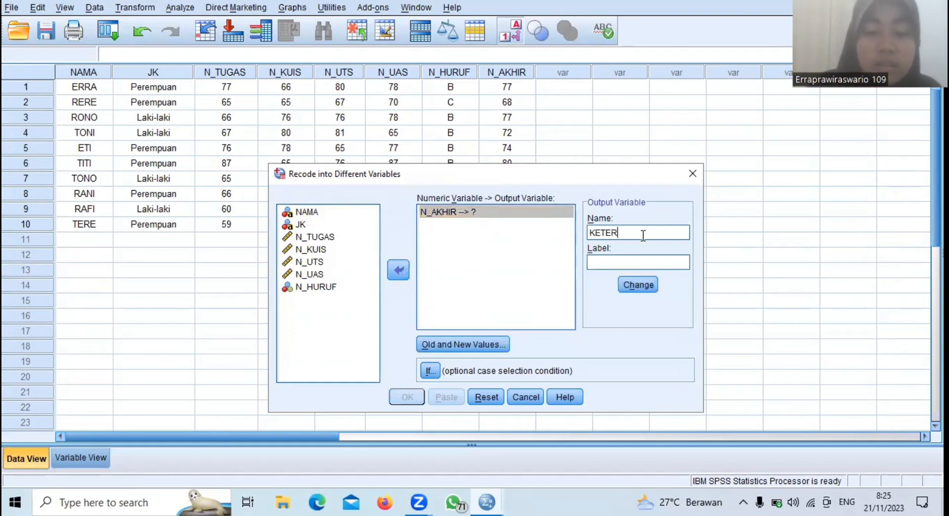
text(ANGAN)
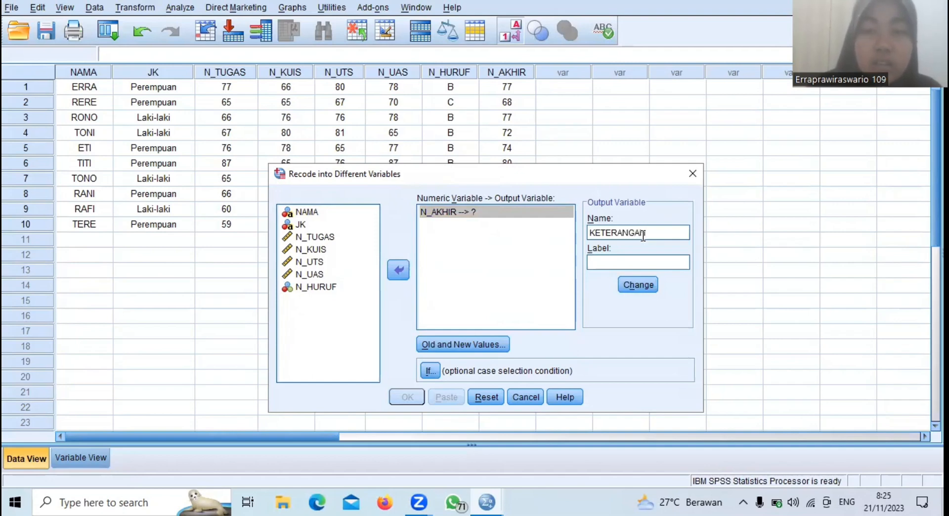
click(638, 285)
click(492, 344)
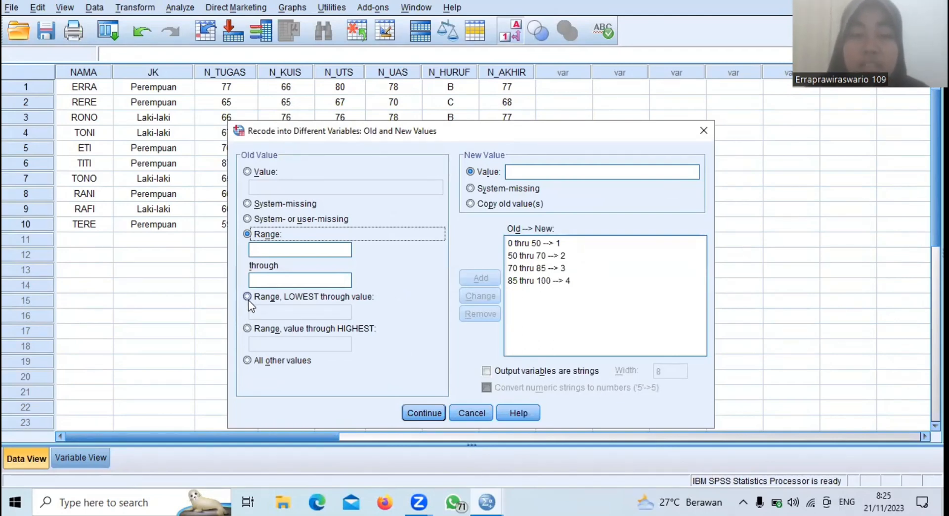
click(248, 301)
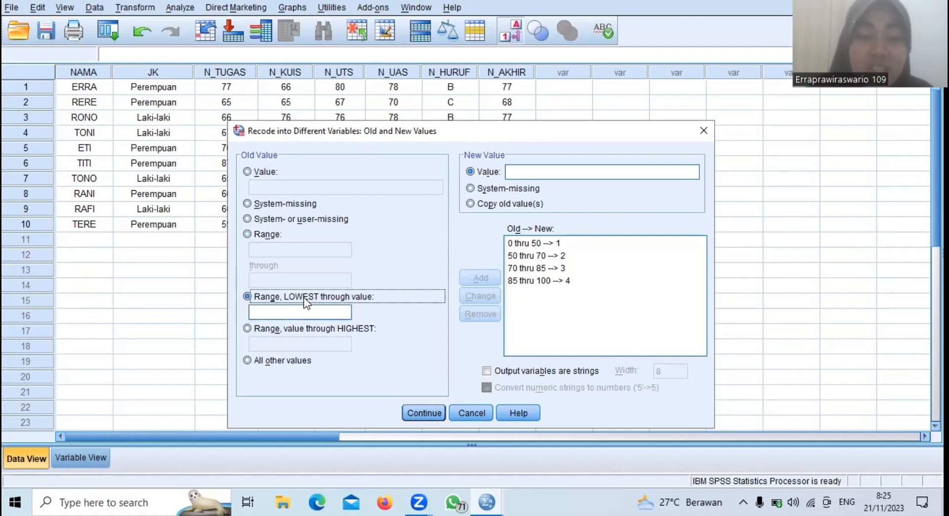
click(279, 313)
text(75)
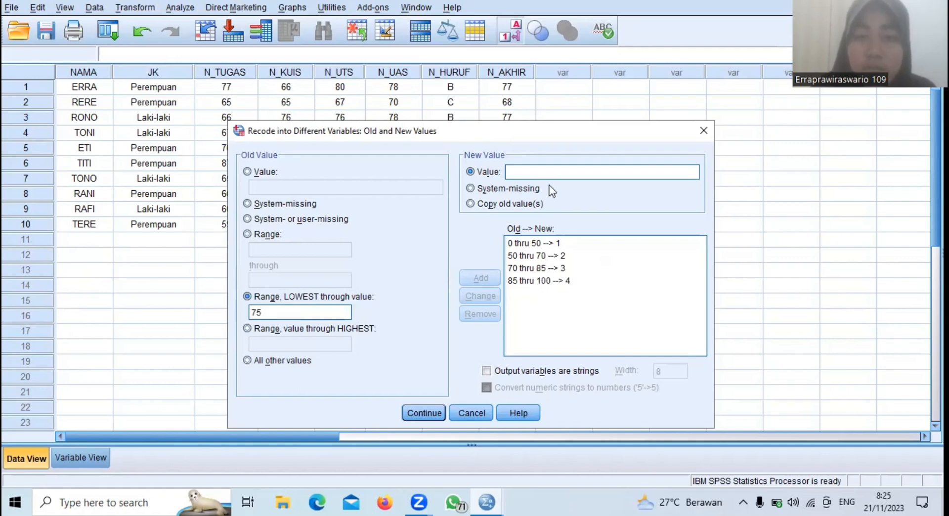
Step: Remove all four existing recode rules from the old and new values list
click(531, 279)
click(481, 315)
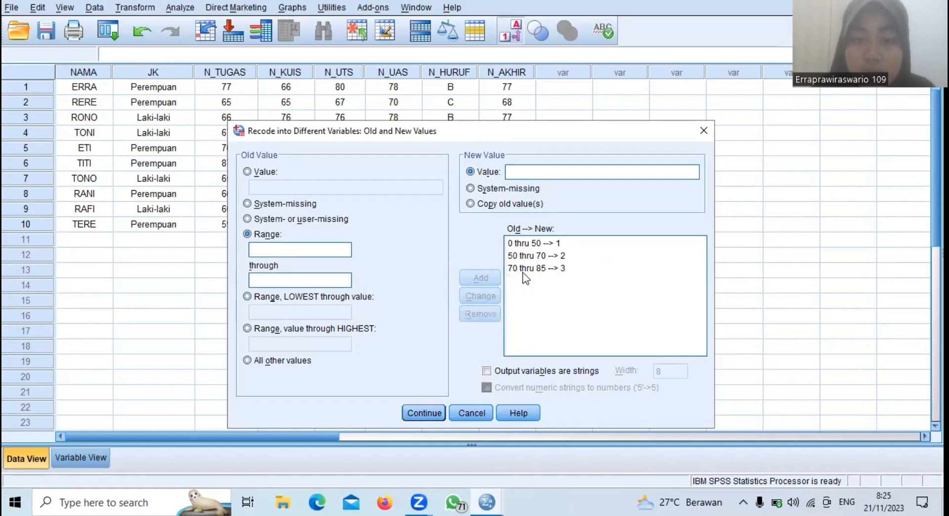
click(525, 268)
click(482, 314)
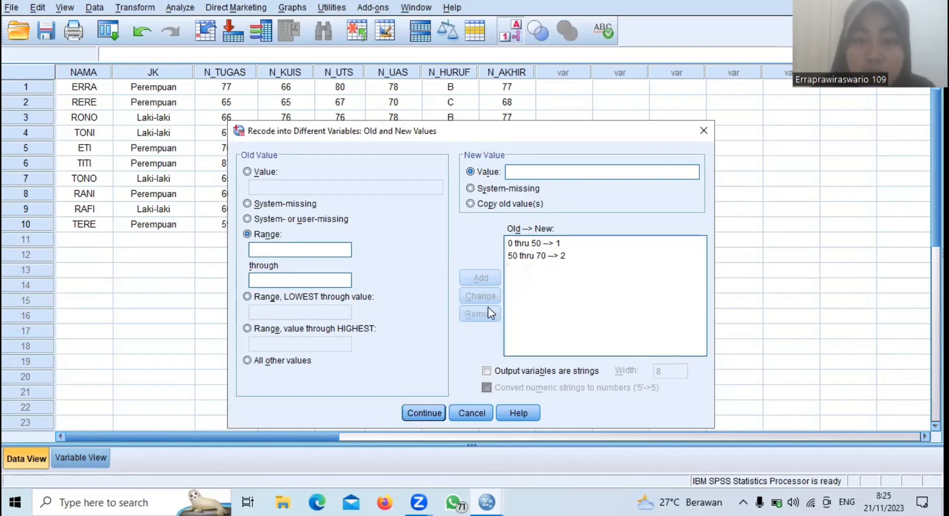
click(529, 254)
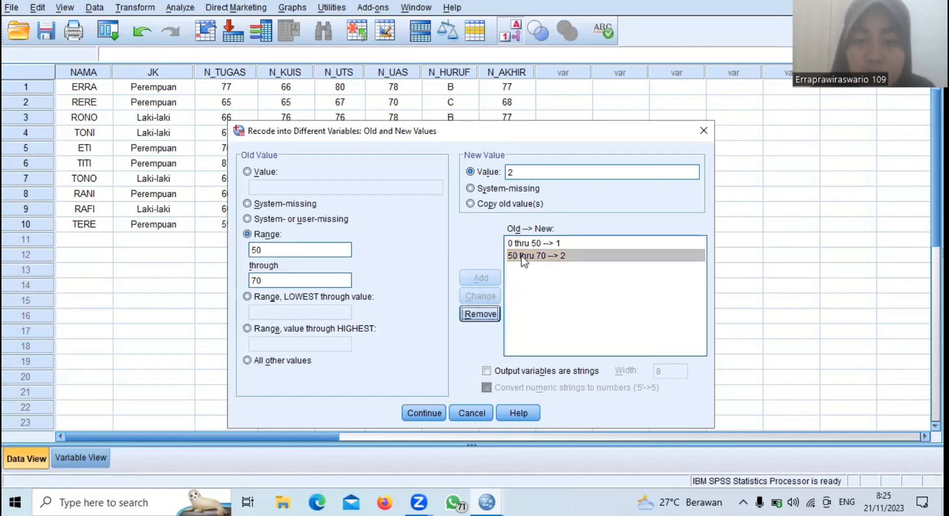
click(489, 313)
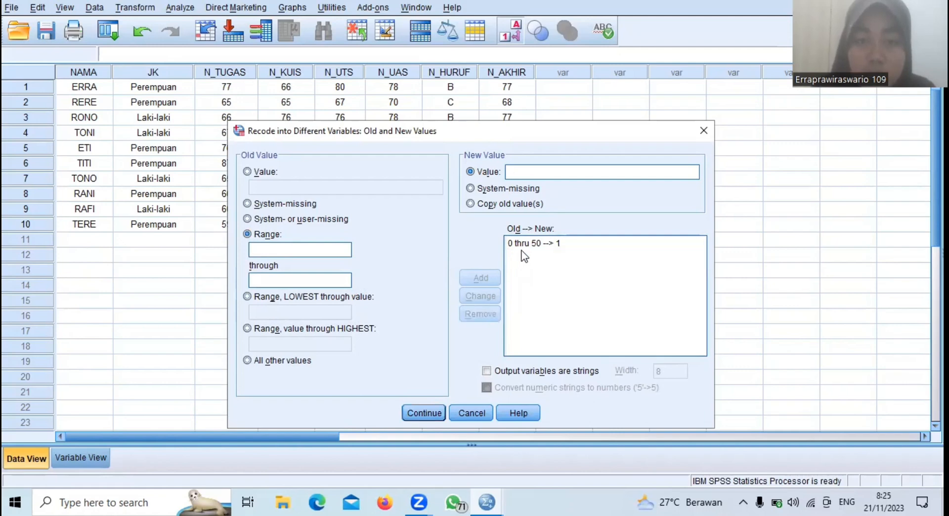
click(527, 246)
click(482, 313)
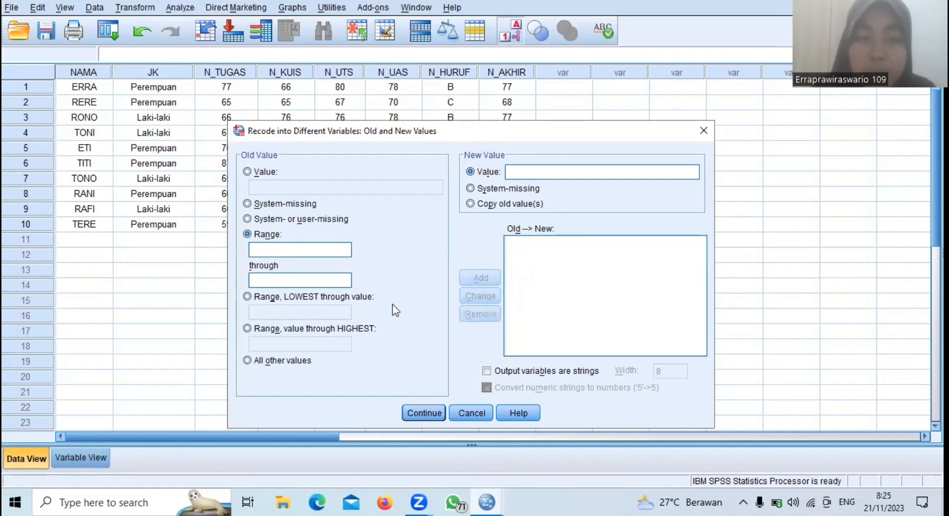
Step: Add a recode rule that turns the range from the lowest value through 75 into 1
click(247, 297)
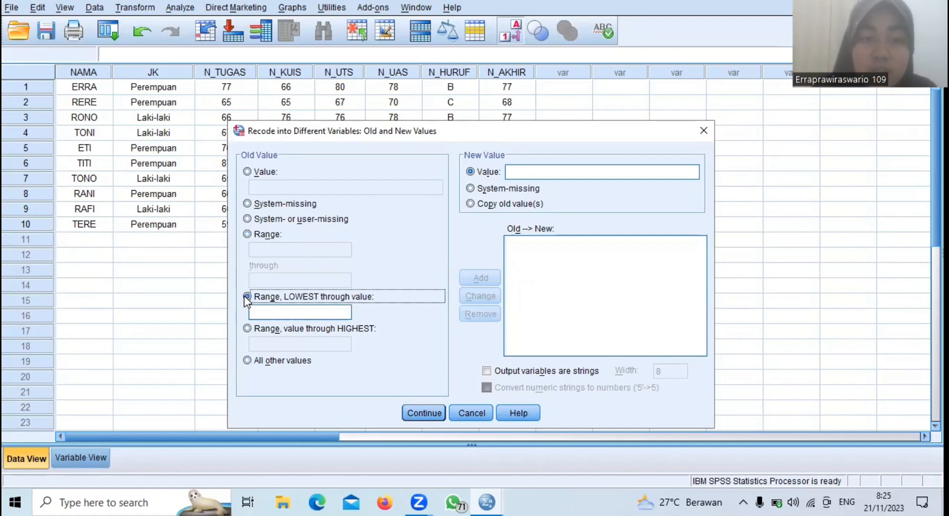
click(266, 309)
text(75)
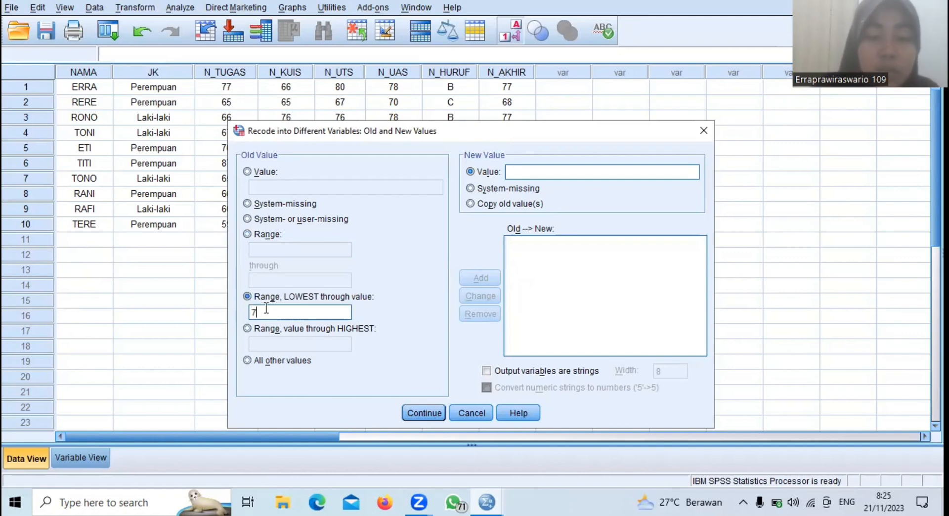
click(561, 173)
text(1)
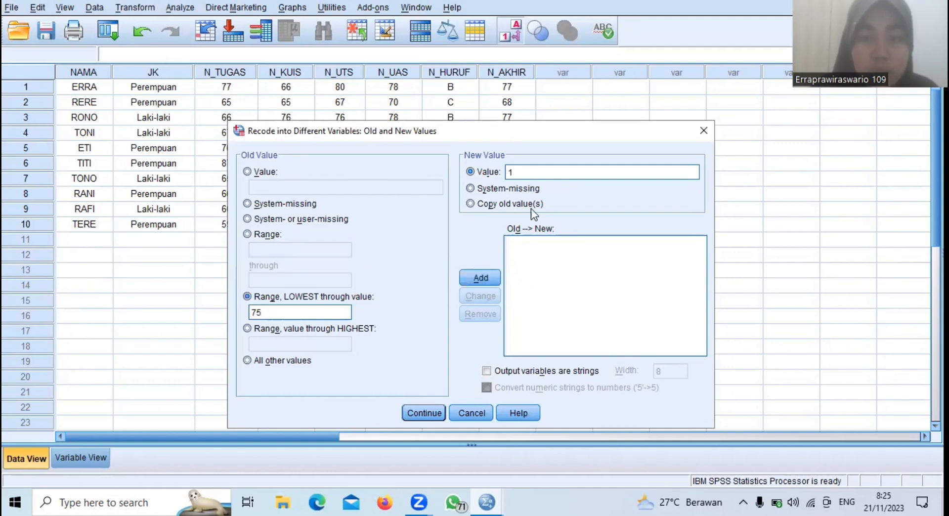
click(488, 280)
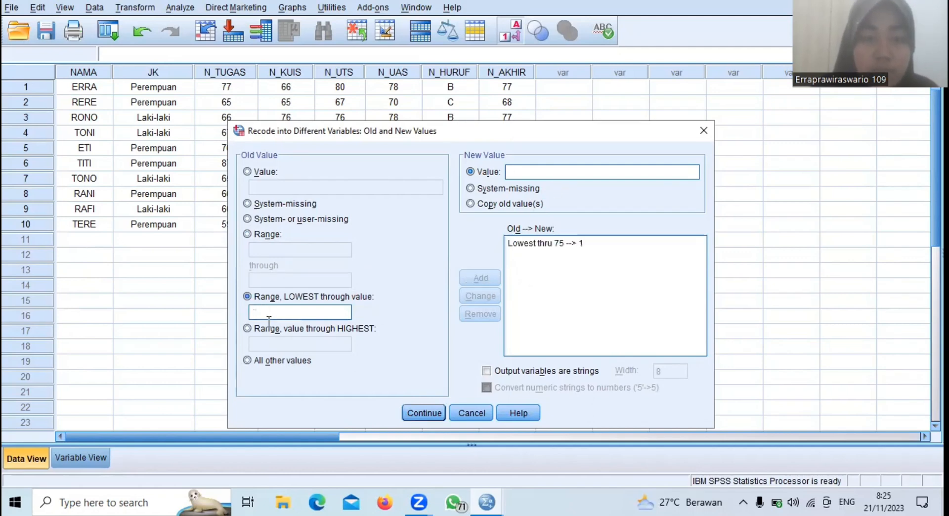
Step: Add a recode rule that turns the range from 75 through the highest value into 2
click(247, 329)
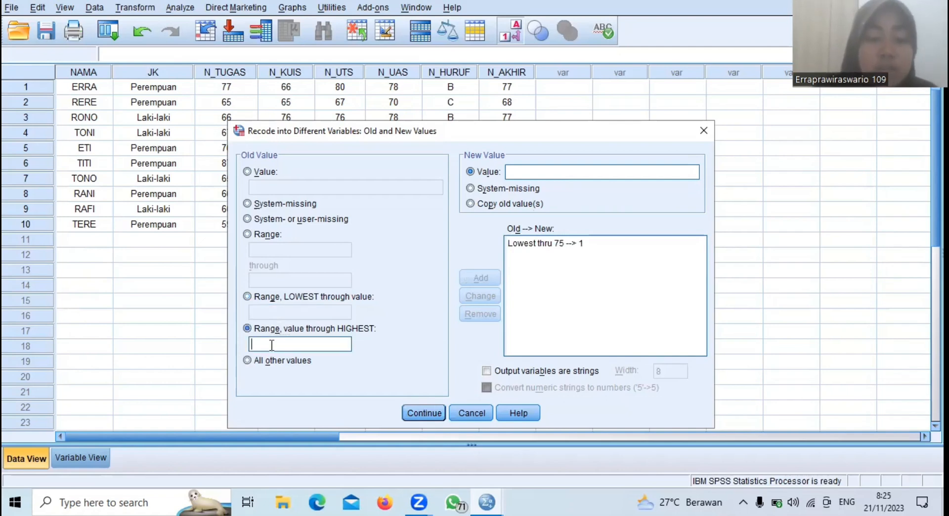
text(75)
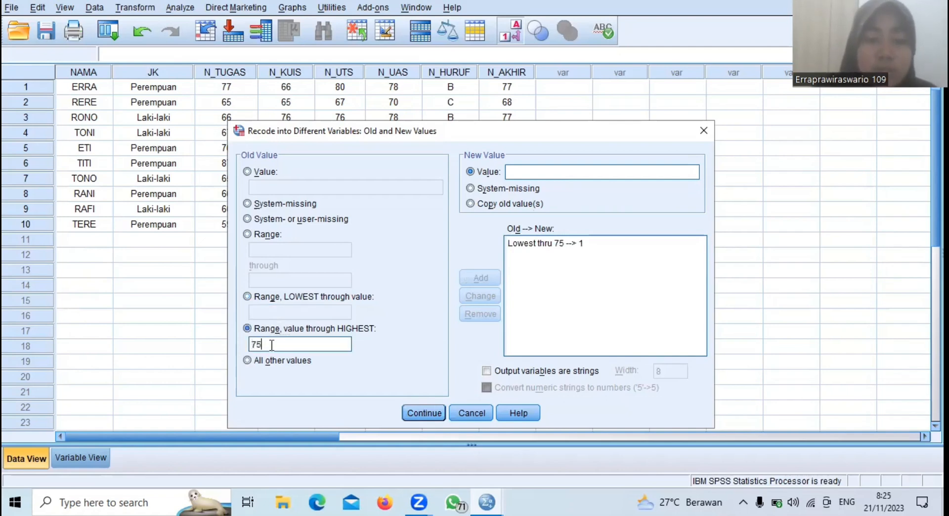
click(541, 166)
text(2)
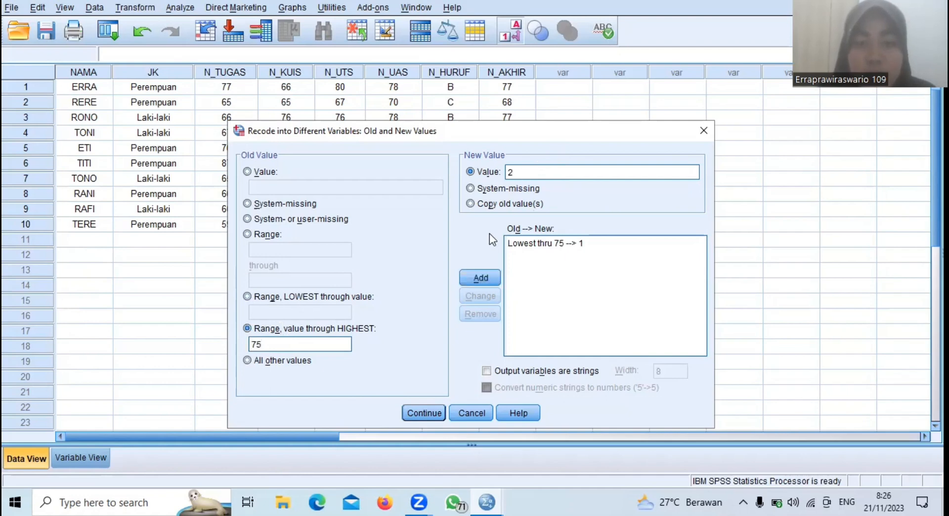
click(473, 276)
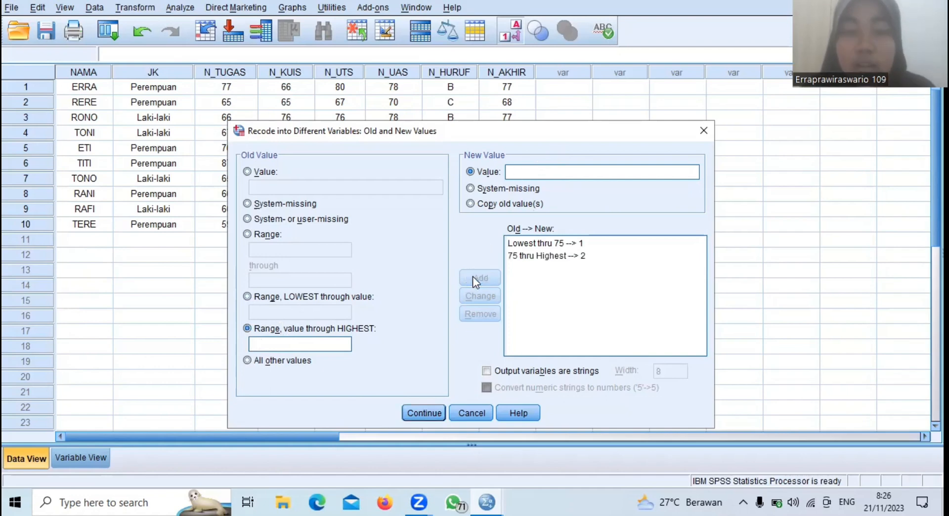
Step: Accept the two rules, run the recode of N_AKHIR into KETERANGAN, and return from the output log to the dataset
click(424, 414)
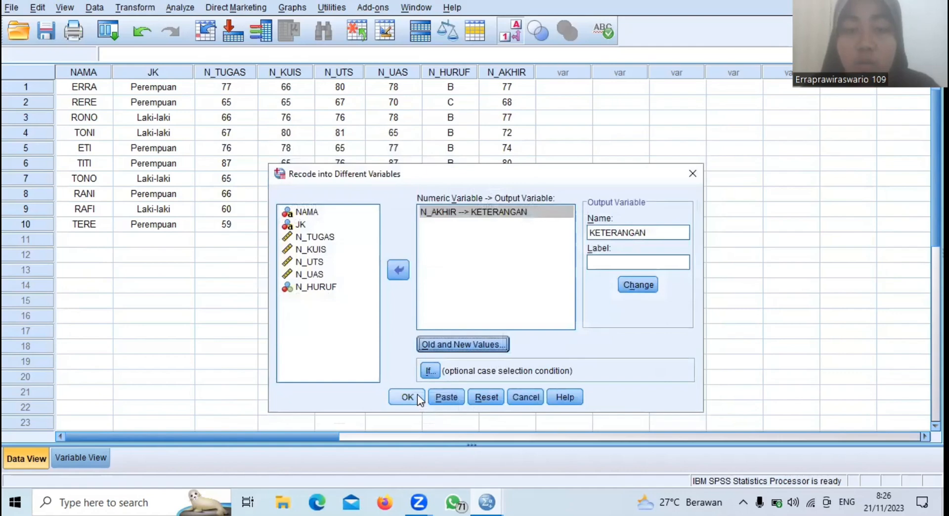
click(417, 394)
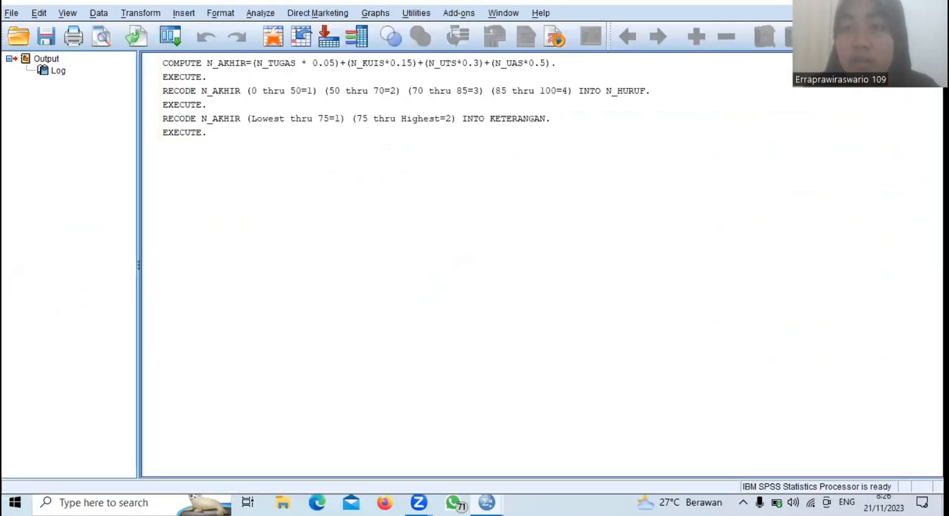
click(865, 1)
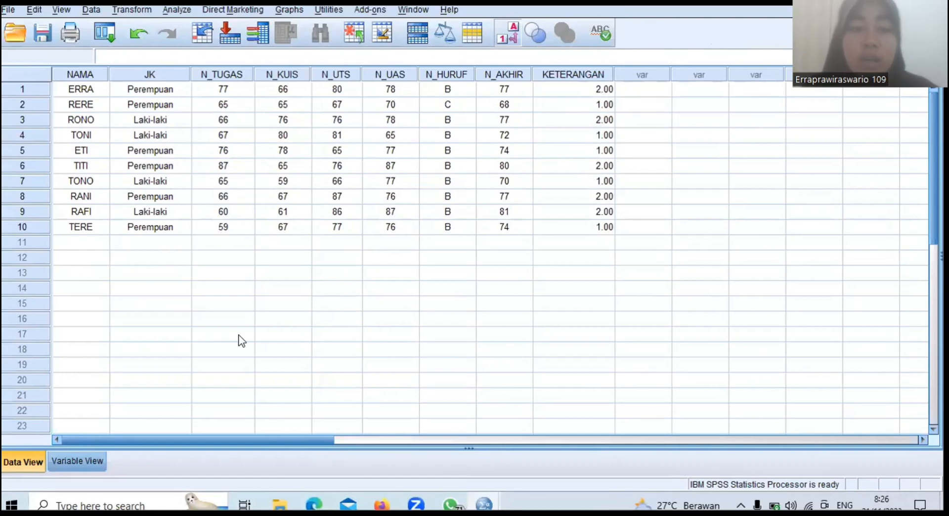
Step: Set the decimals of the KETERANGAN variable to 0 in Variable View
click(78, 461)
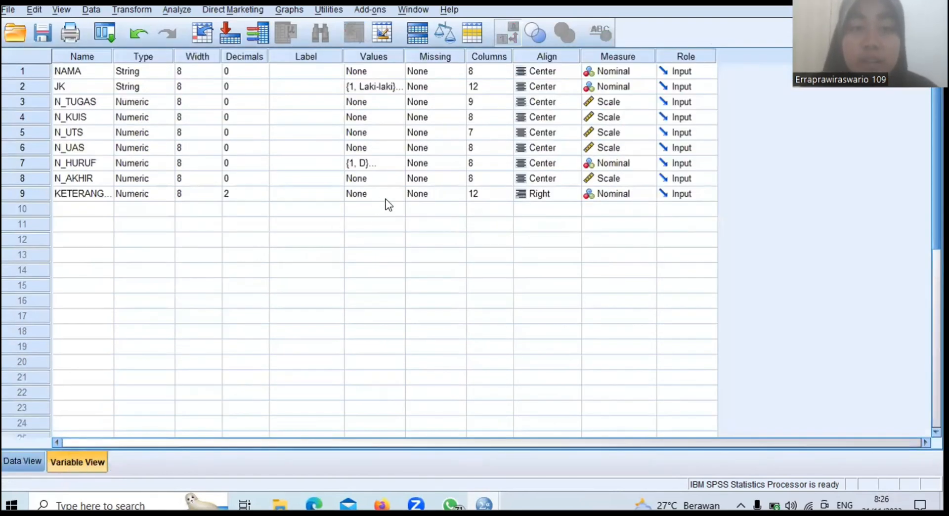
click(271, 195)
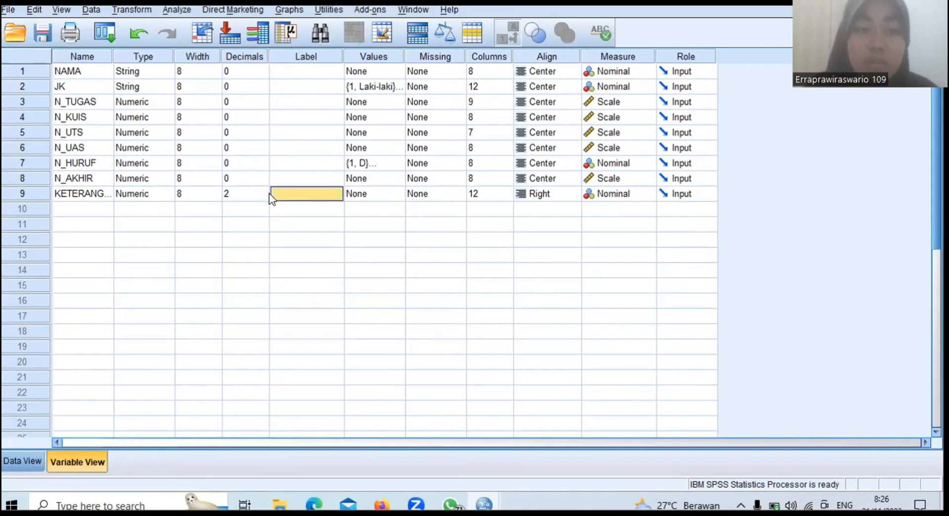
click(263, 194)
click(263, 196)
click(263, 196)
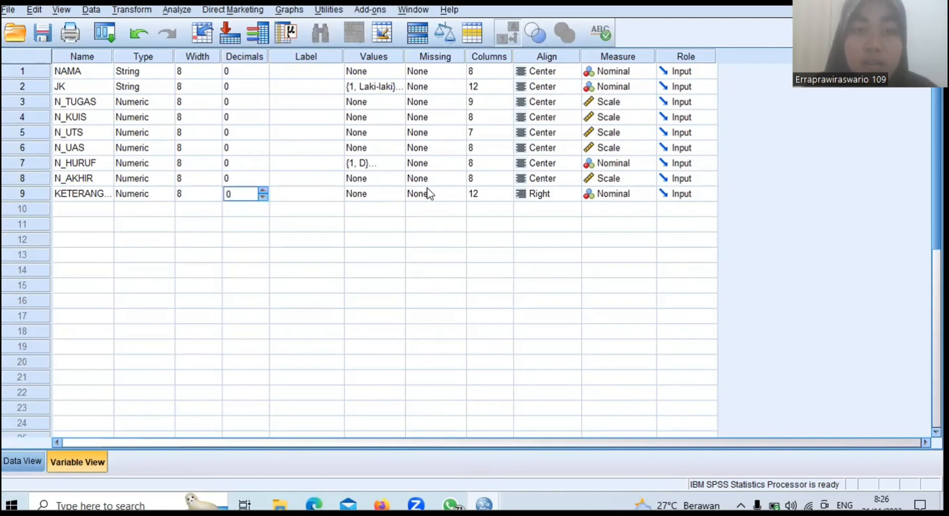
Step: Open the value labels of KETERANGAN and add the label TIDAK LULUS for value 1
click(389, 199)
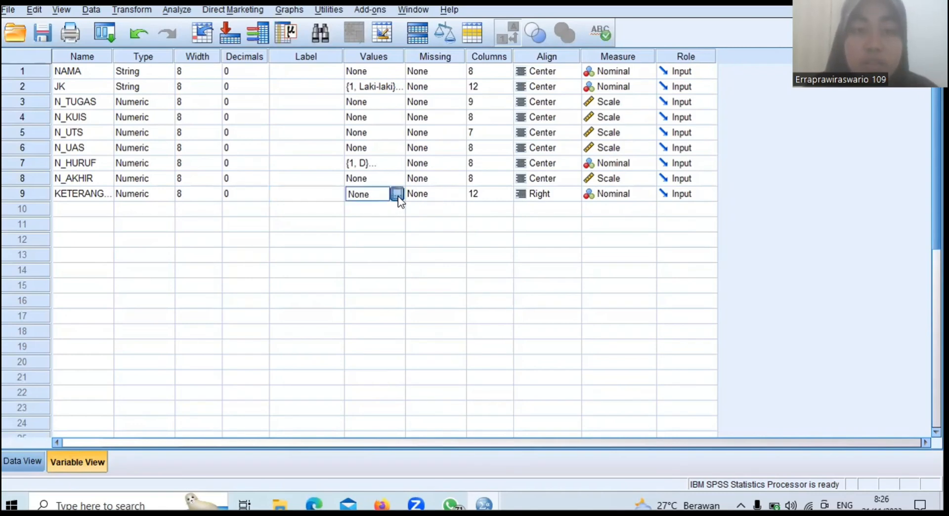
click(398, 195)
text(1)
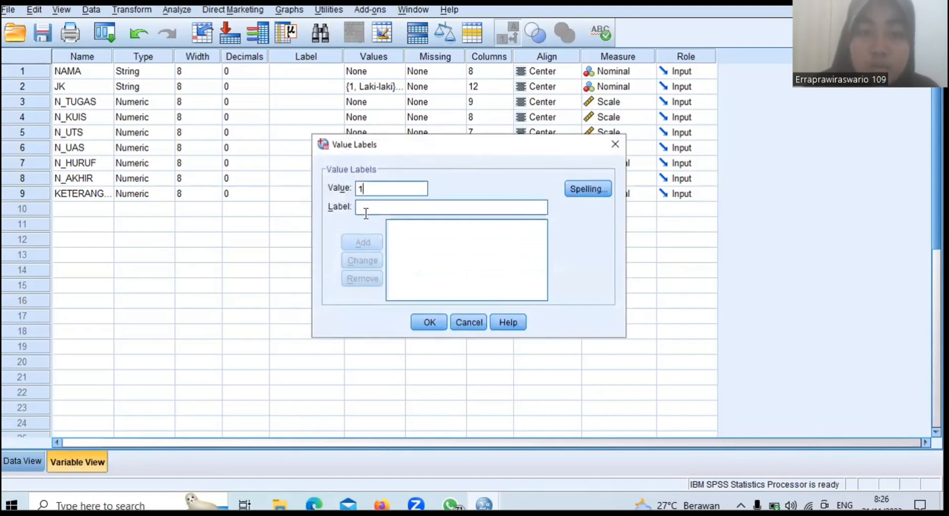
click(365, 210)
text(TI)
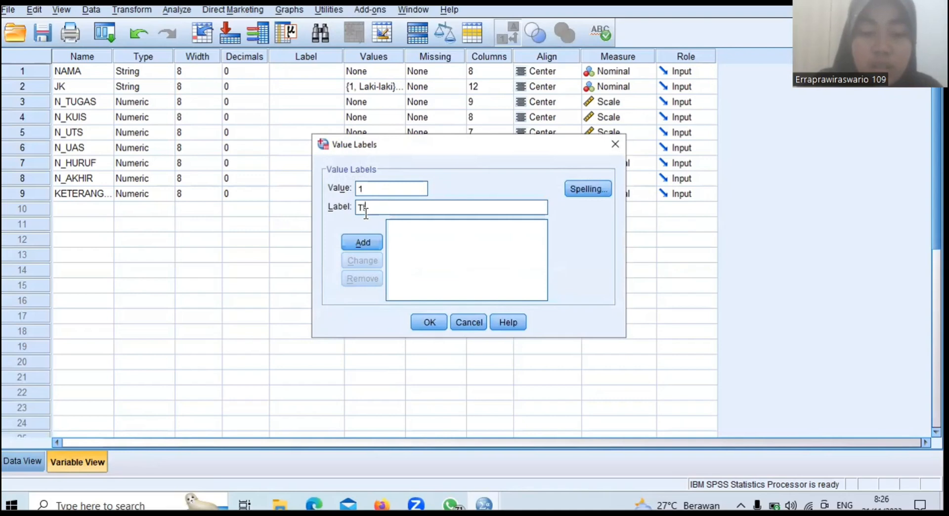
text(DAK LULUS)
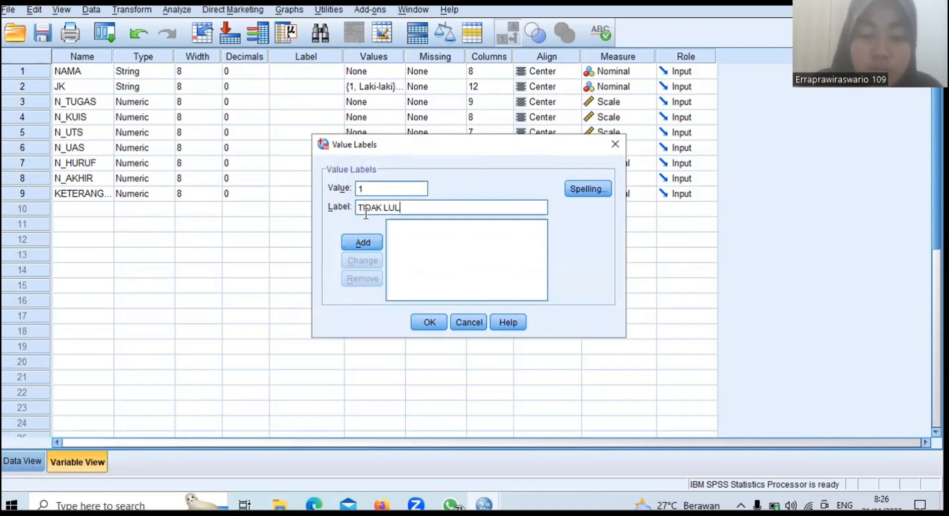
click(361, 241)
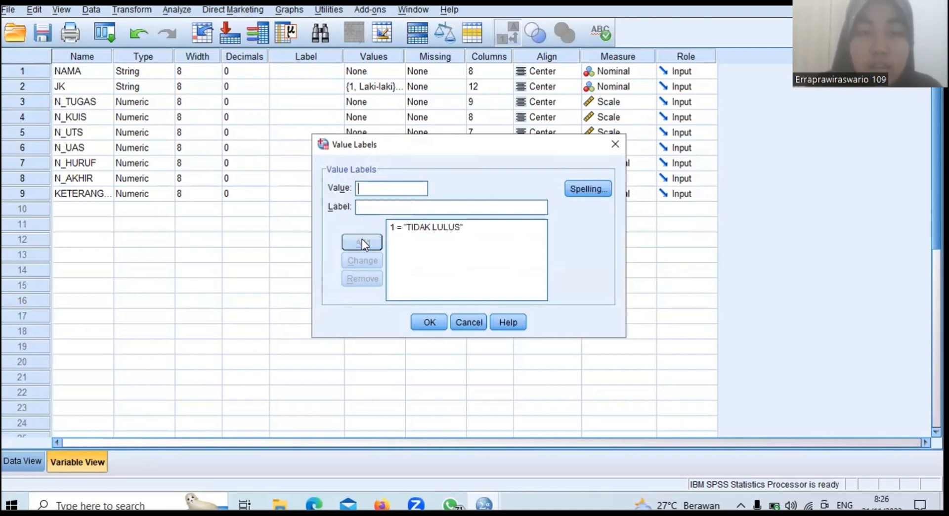
Step: Add the label LULUS for value 2, accept the value labels of KETERANGAN, and show the dataset in Data View
text(2)
click(374, 210)
text(LULUS)
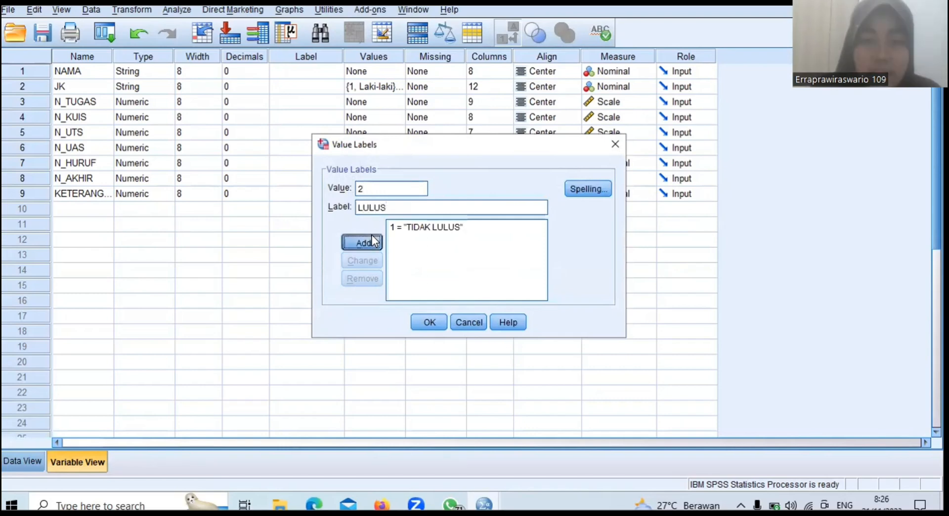
click(372, 237)
click(428, 322)
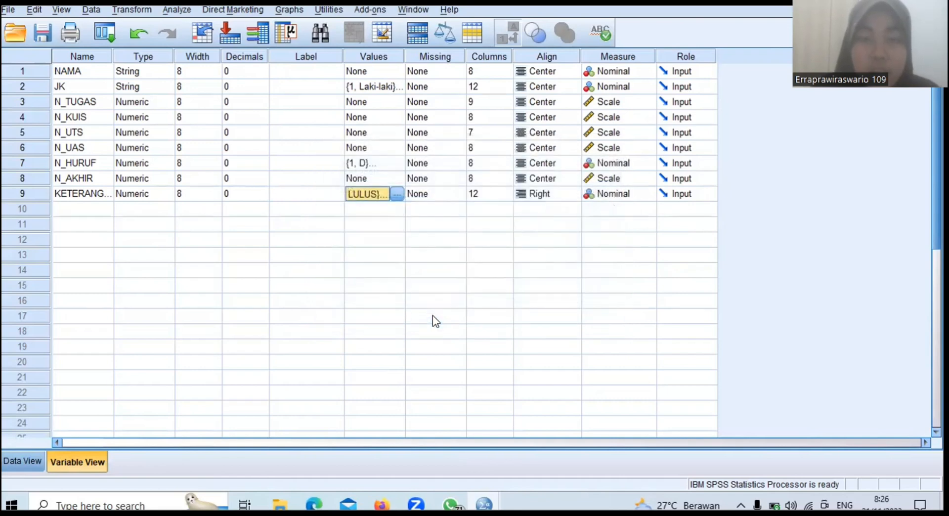
click(28, 459)
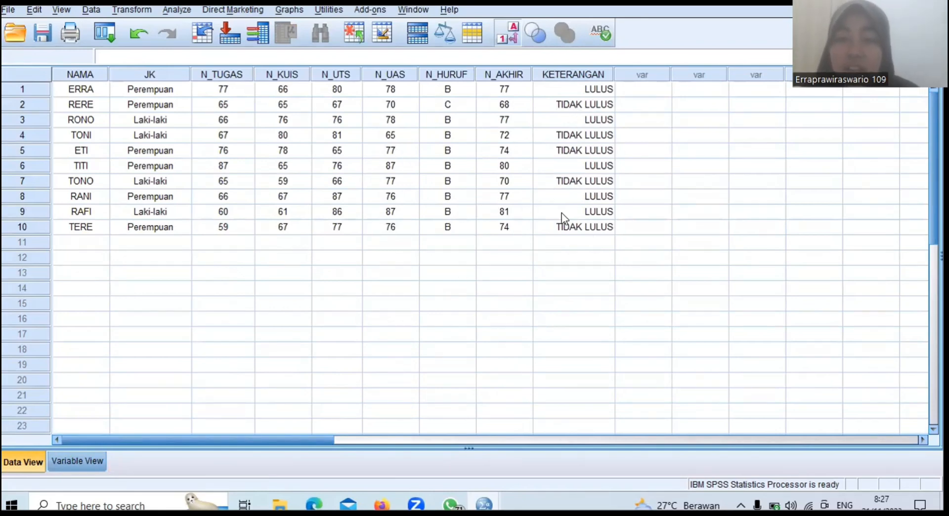
Step: Set the alignment of the KETERANGAN variable to Center in Variable View and return to Data View
click(96, 467)
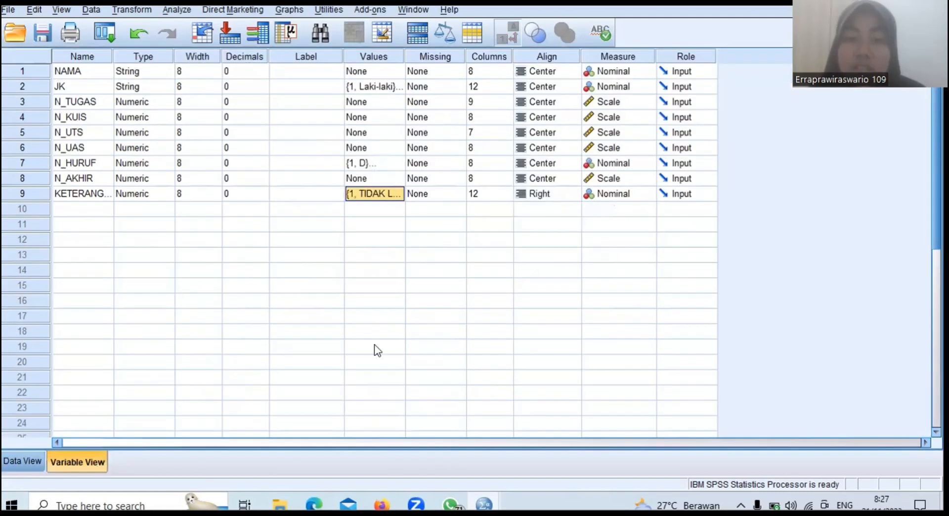
click(575, 192)
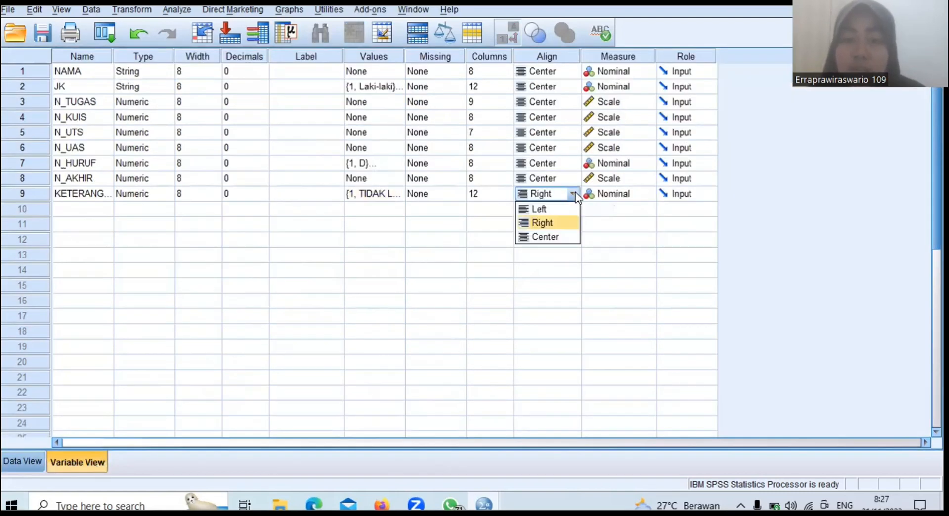
click(563, 232)
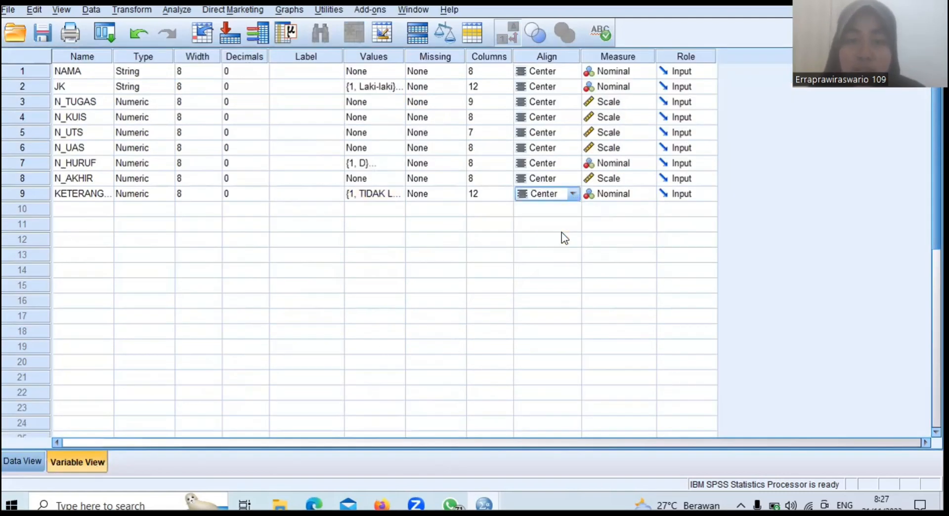
click(28, 462)
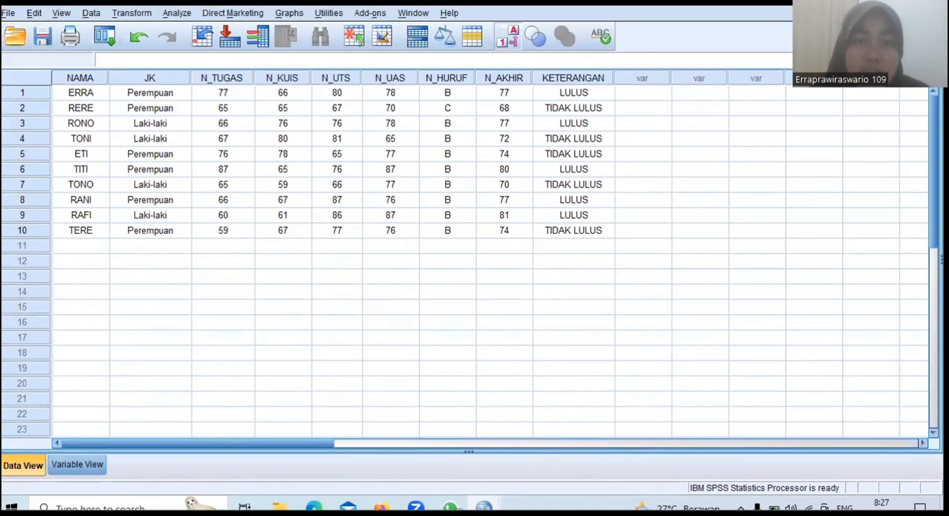
Step: Start a Frequencies analysis and add N_AKHIR as the variable to analyze
click(177, 14)
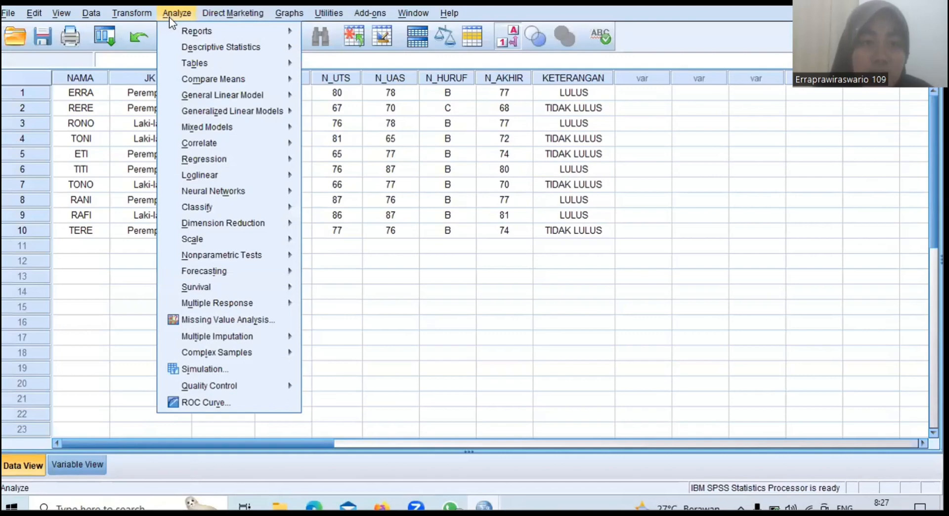
mouse_move(201, 46)
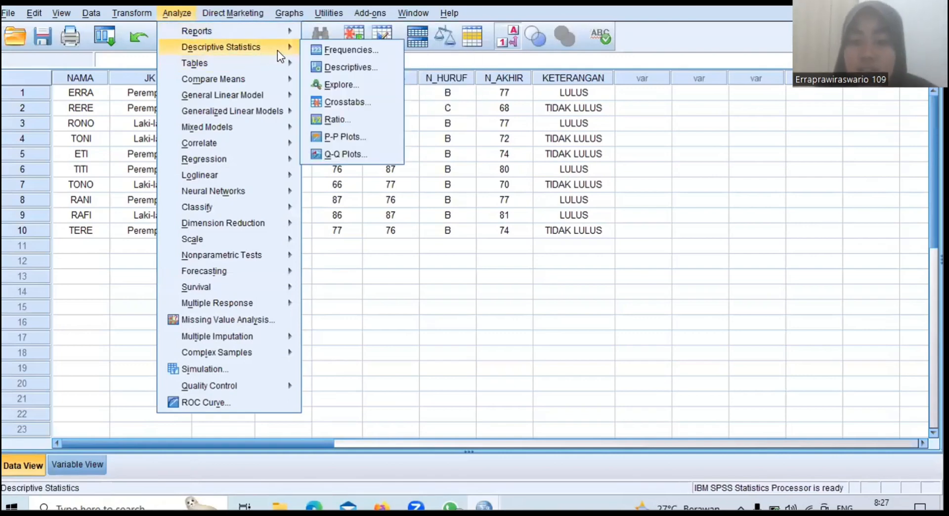
click(320, 49)
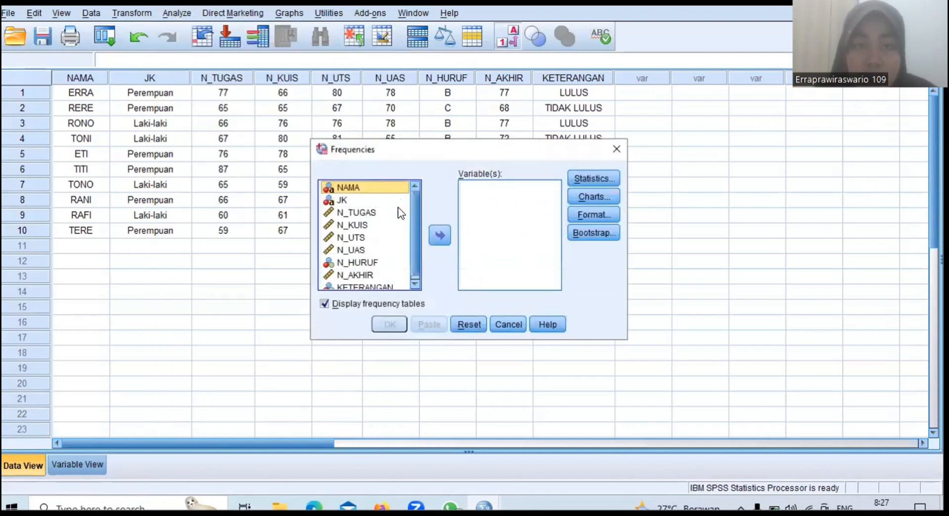
scroll(388, 236, down, 1)
click(360, 271)
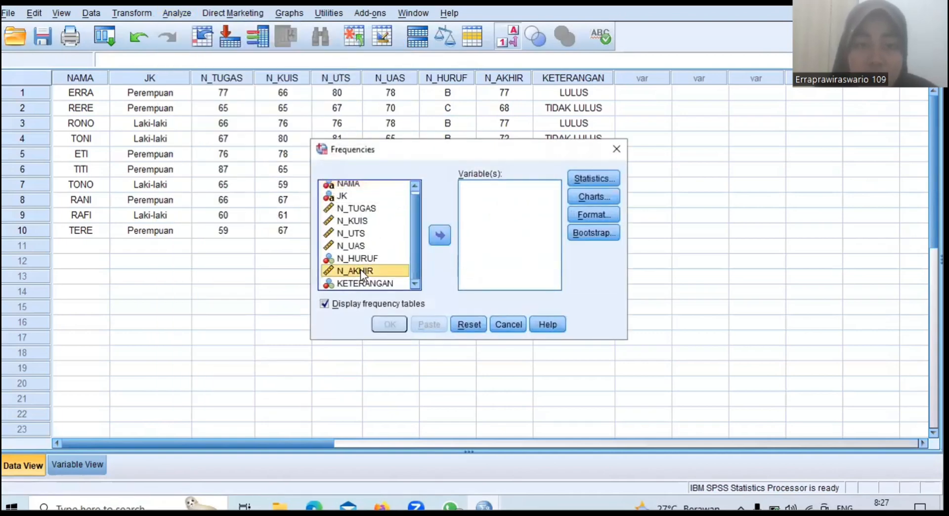
click(440, 236)
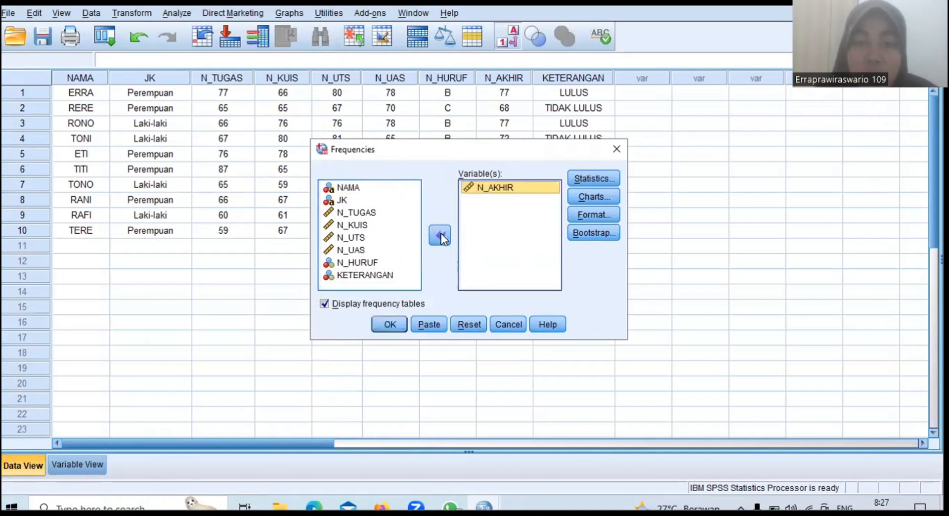
Step: Request the mean, median, mode, minimum, maximum and variance for N_AKHIR and run the frequency analysis
click(585, 177)
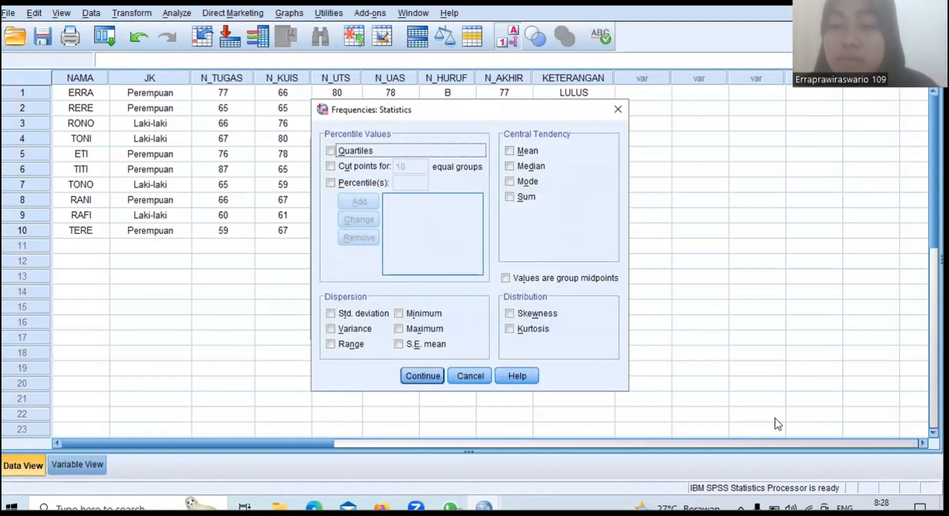
click(789, 230)
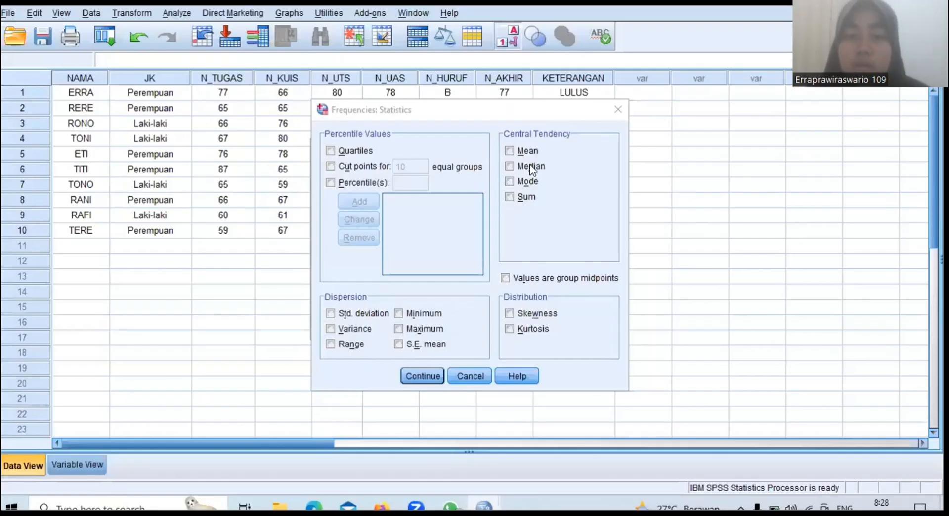
click(512, 152)
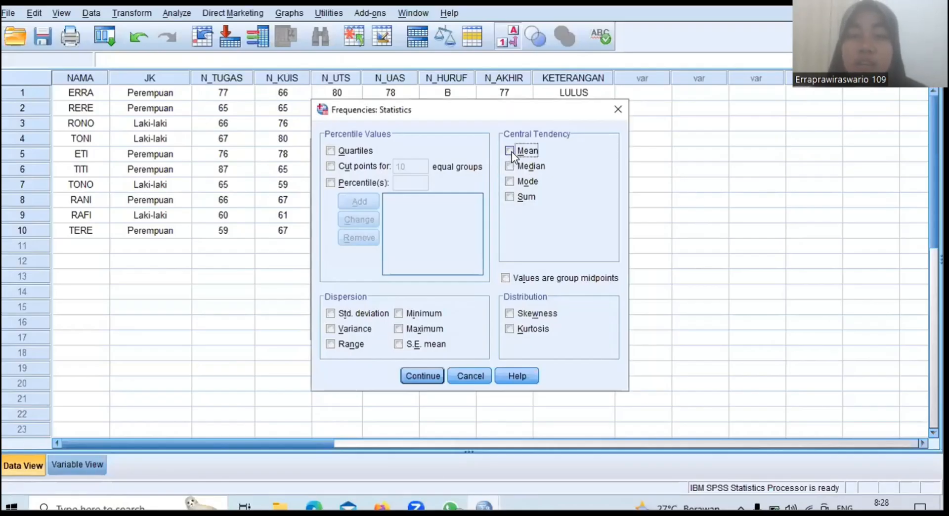
click(509, 182)
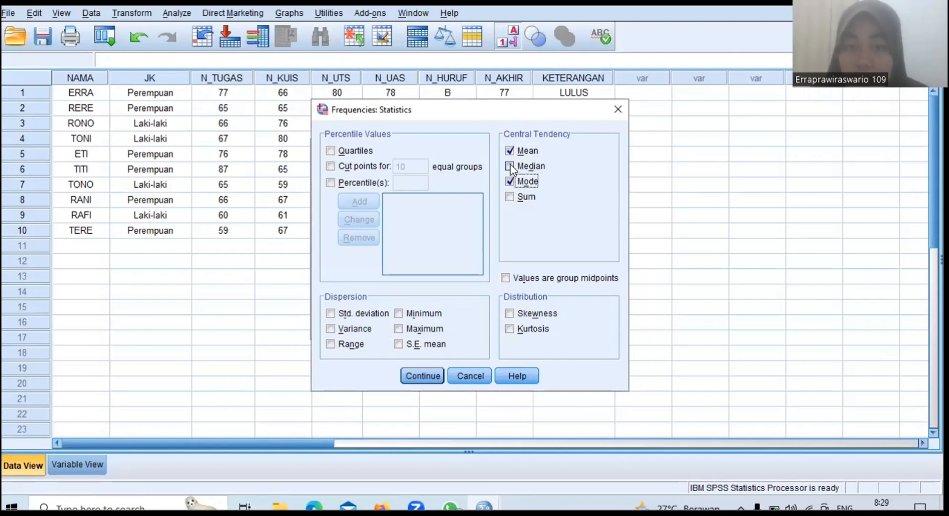
click(515, 162)
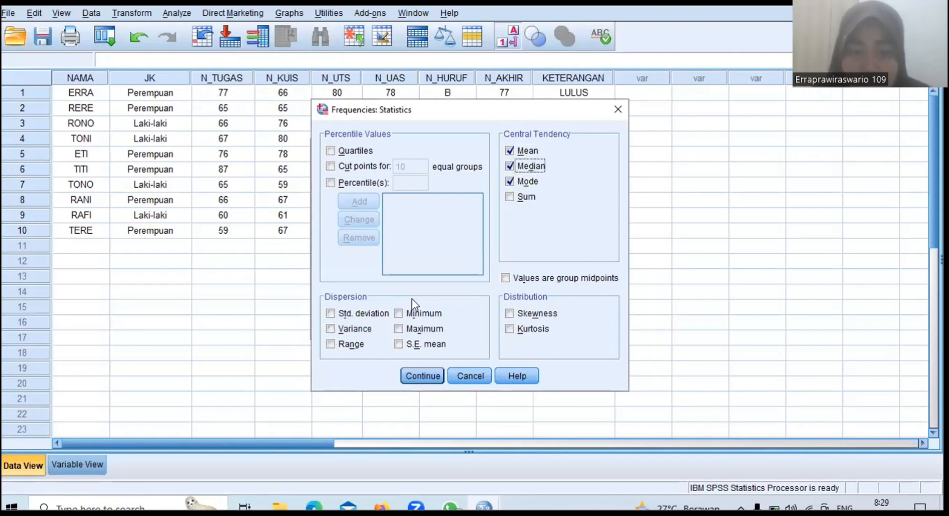
click(399, 315)
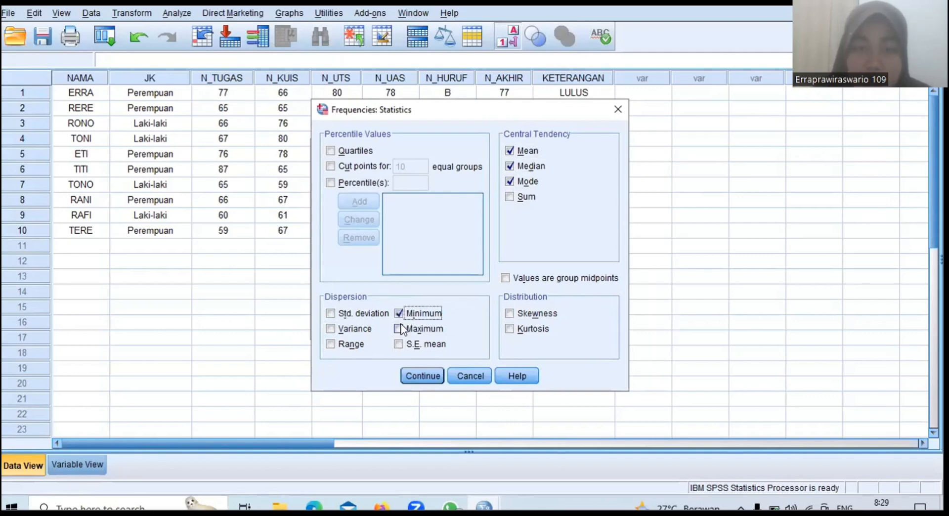
click(400, 329)
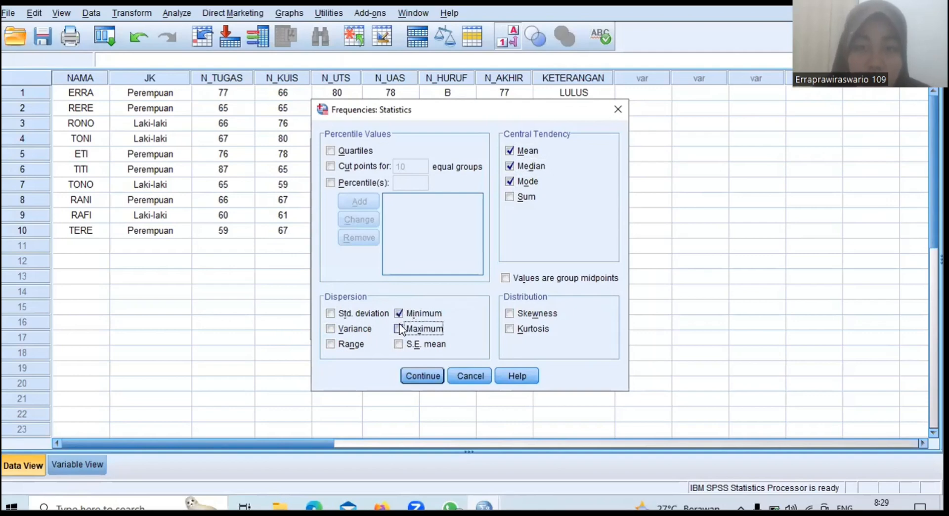
click(329, 328)
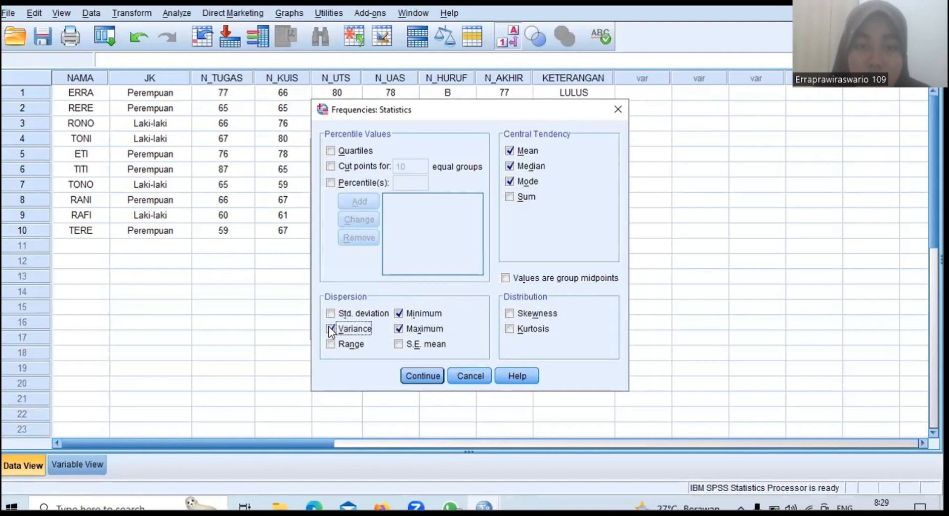
click(419, 377)
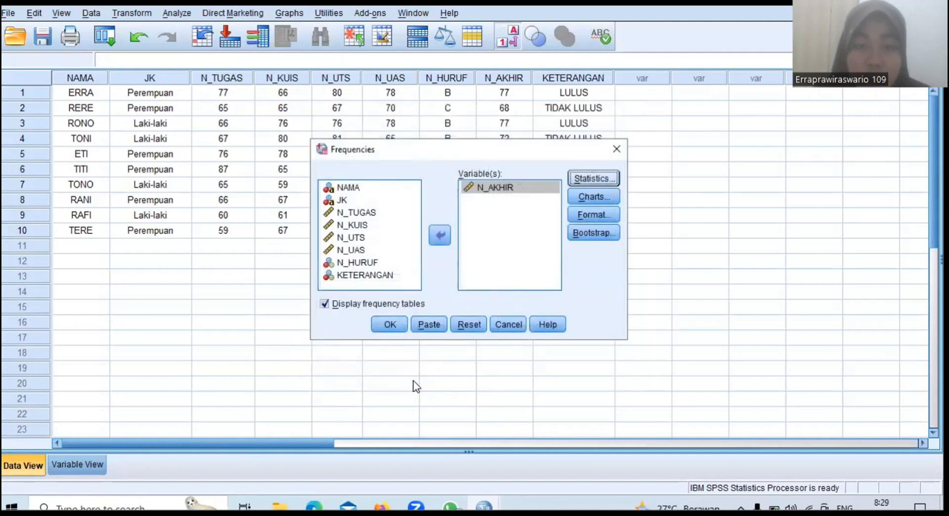
click(392, 328)
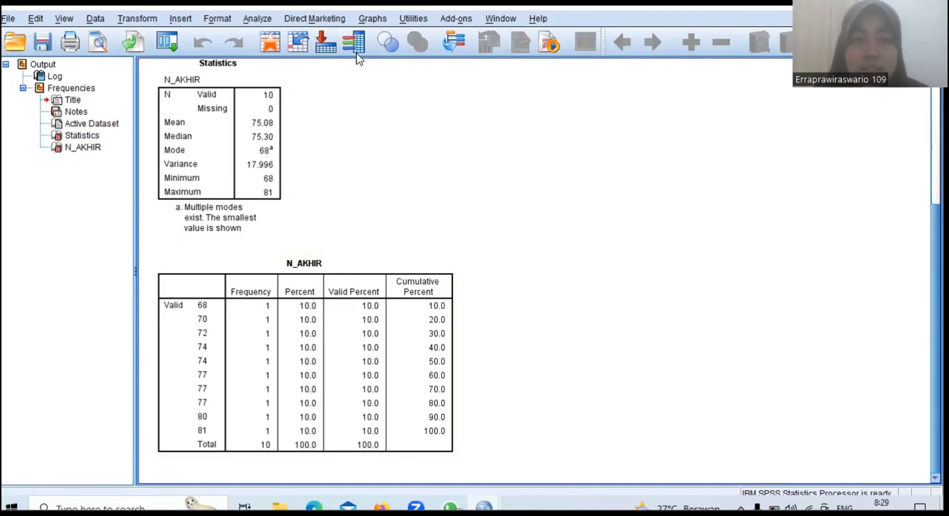
Step: Start a simple bar chart in Chart Builder and assign NAMA to the X axis
click(366, 19)
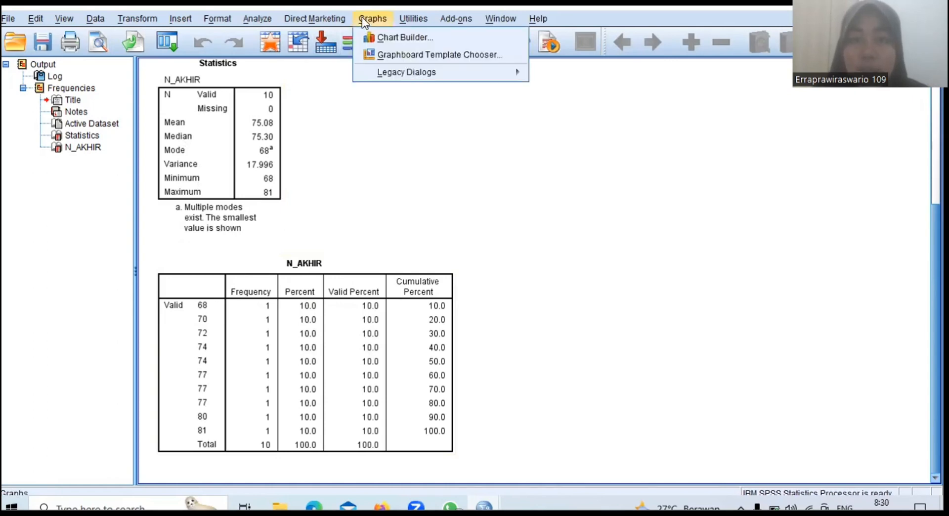
click(384, 36)
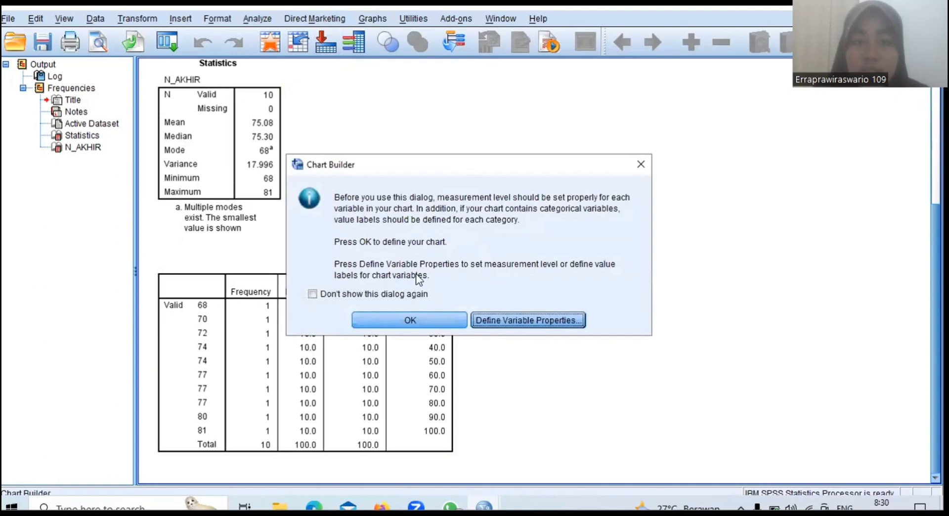
click(406, 320)
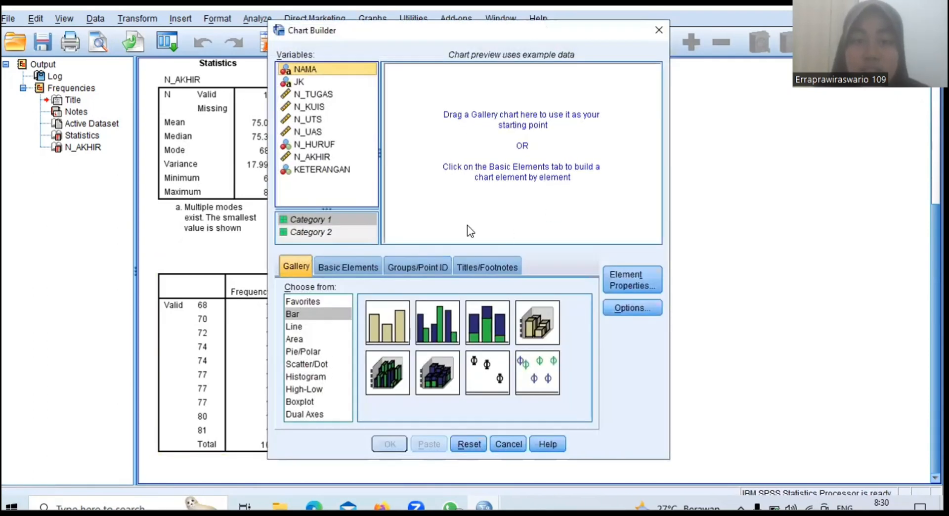
click(392, 334)
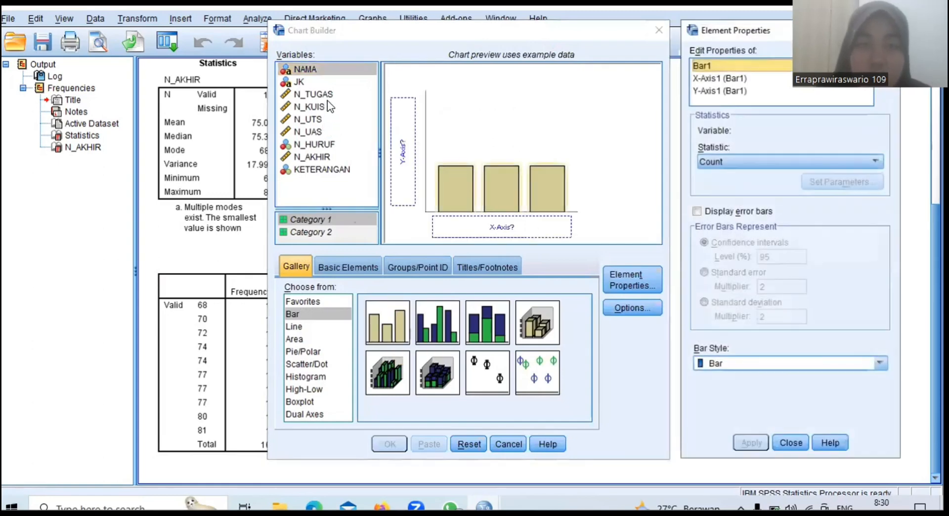
drag(304, 67, 483, 226)
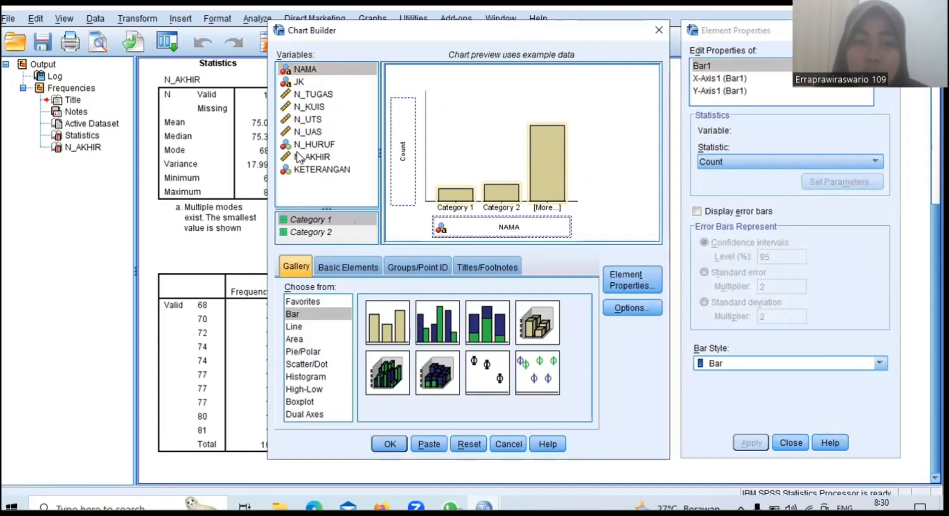
Step: Assign N_AKHIR and N_UAS to the Y axis as a summary group and generate the bar chart
drag(297, 153, 395, 125)
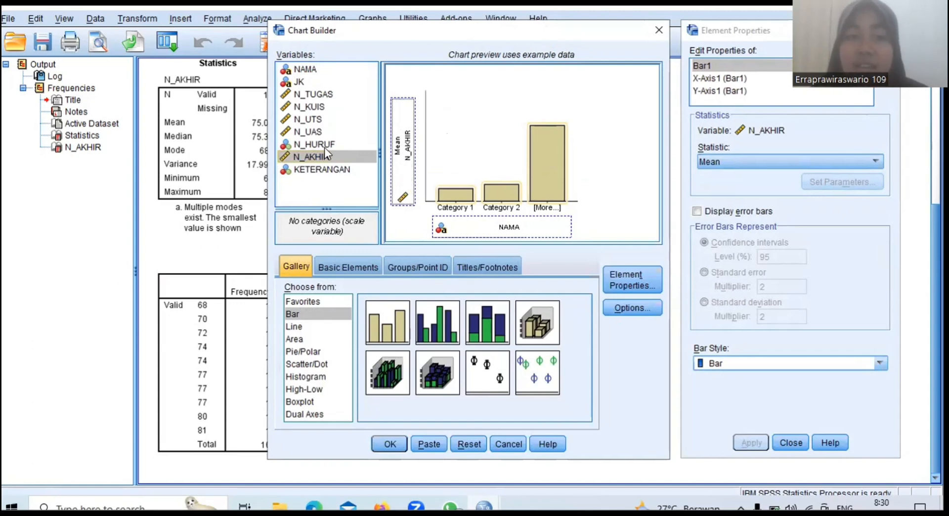
drag(320, 131, 398, 109)
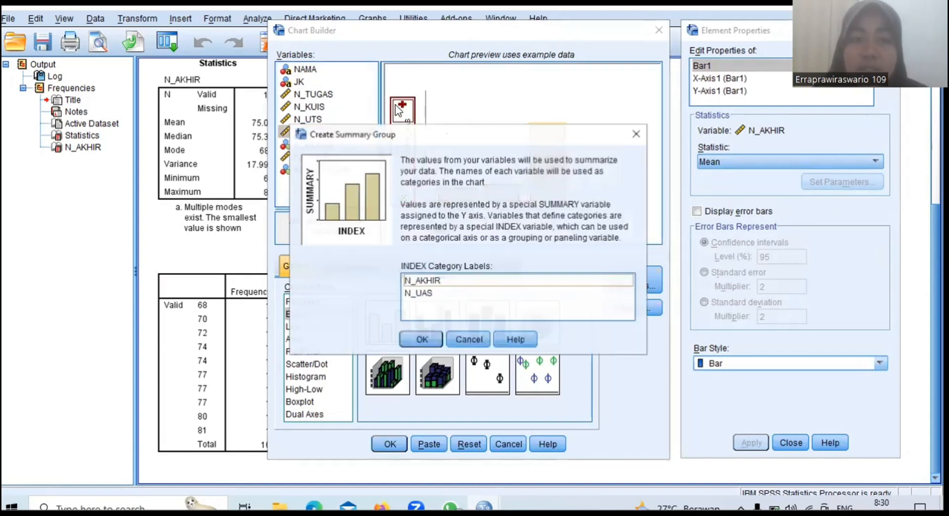
click(423, 338)
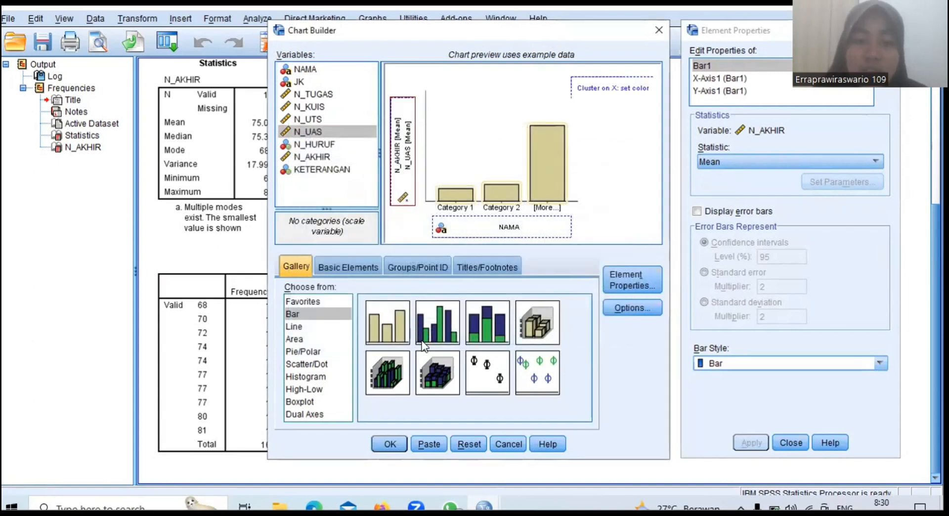
click(399, 440)
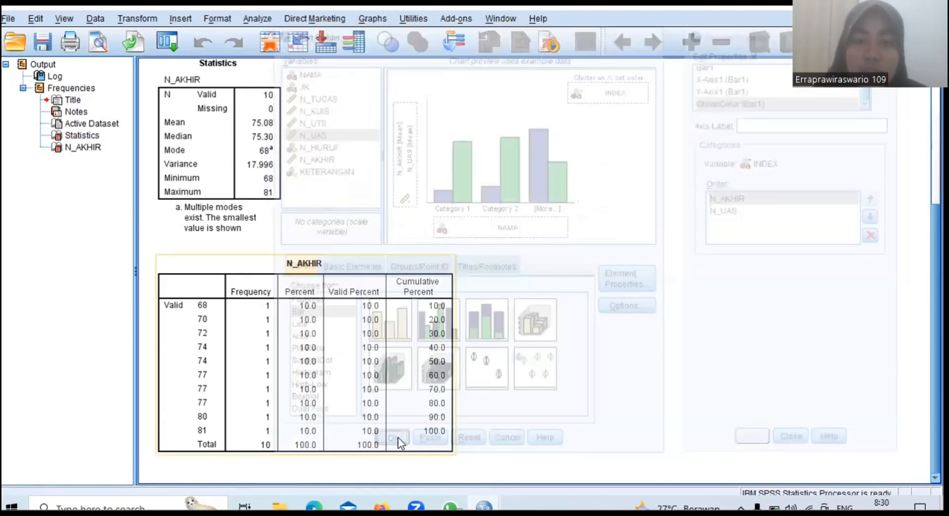